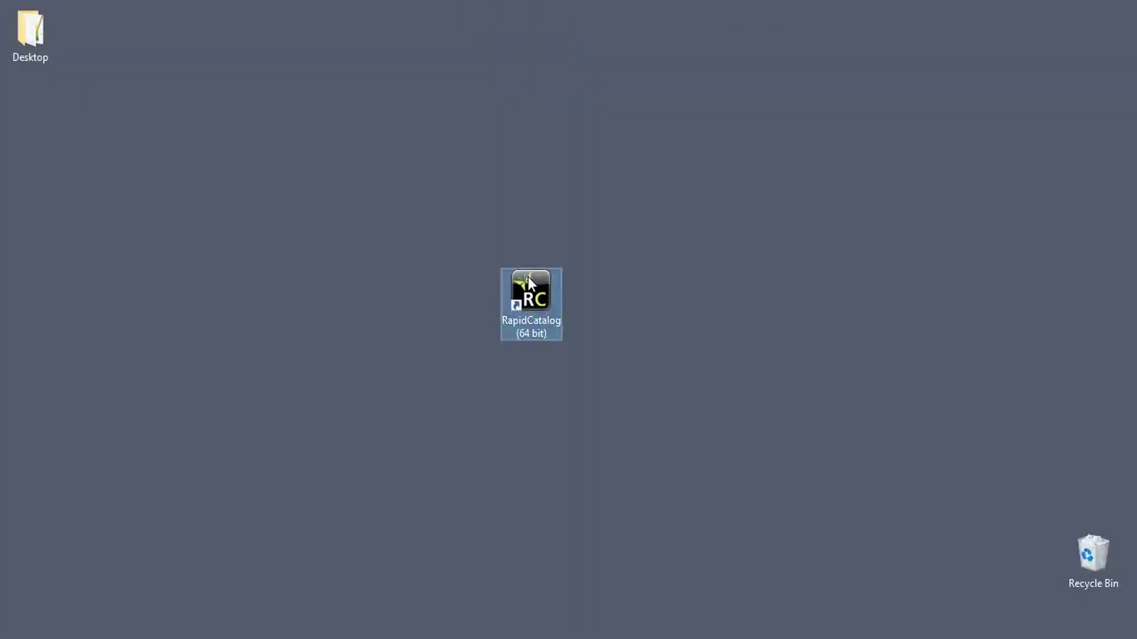
Step: Launch RapidCatalog and open the Catalog Tutorial project in English from the RapidCatalog Tutorial working space
double_click(529, 283)
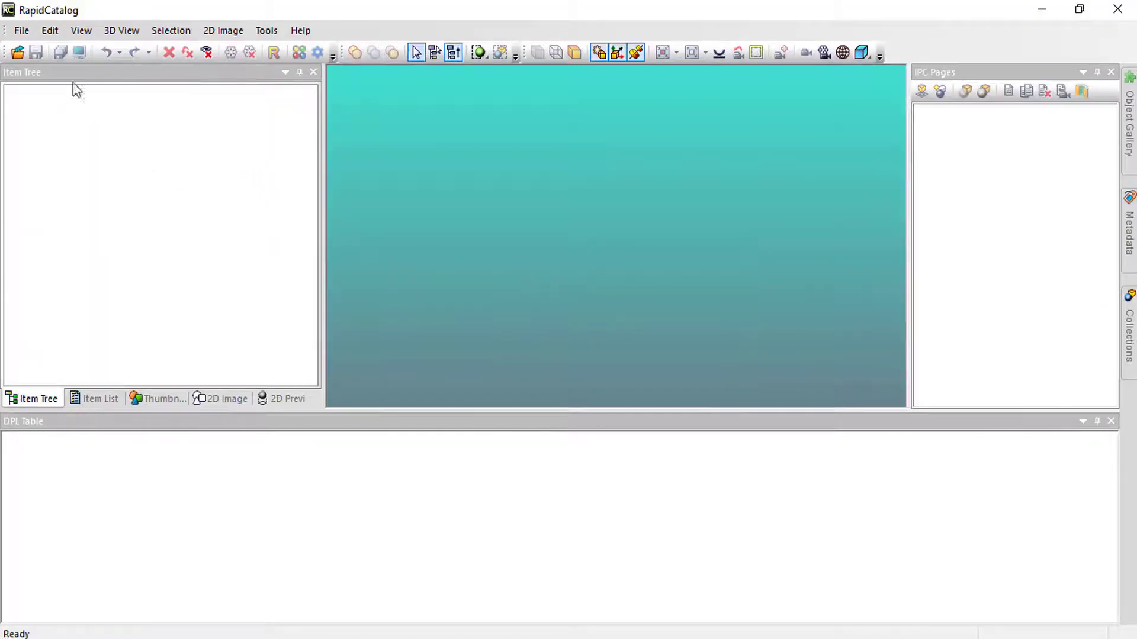
click(24, 32)
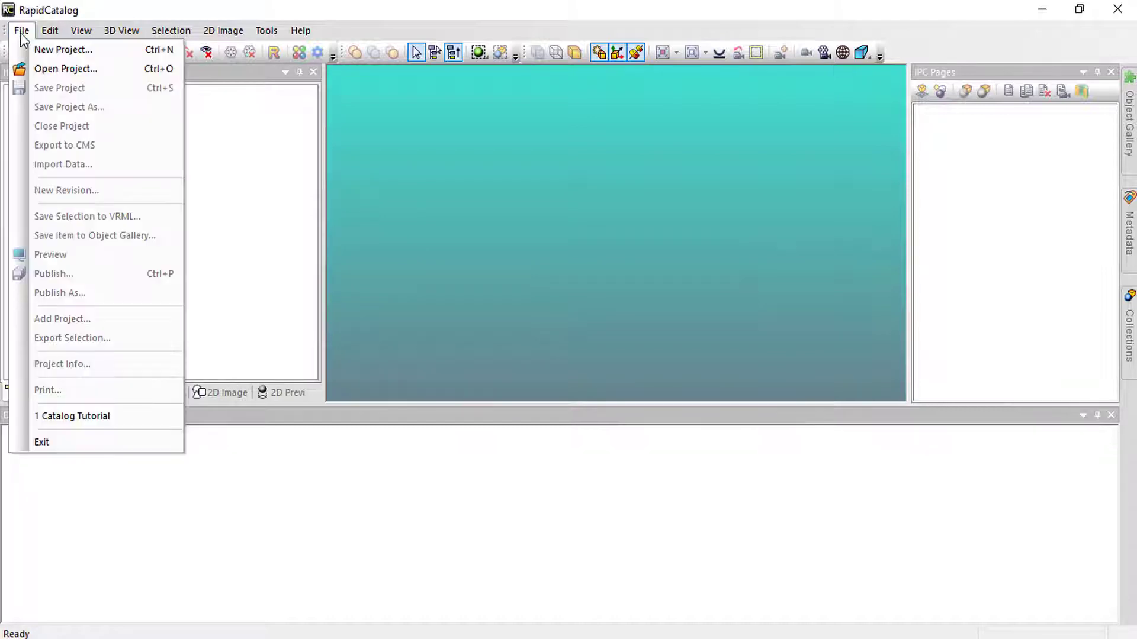
click(27, 70)
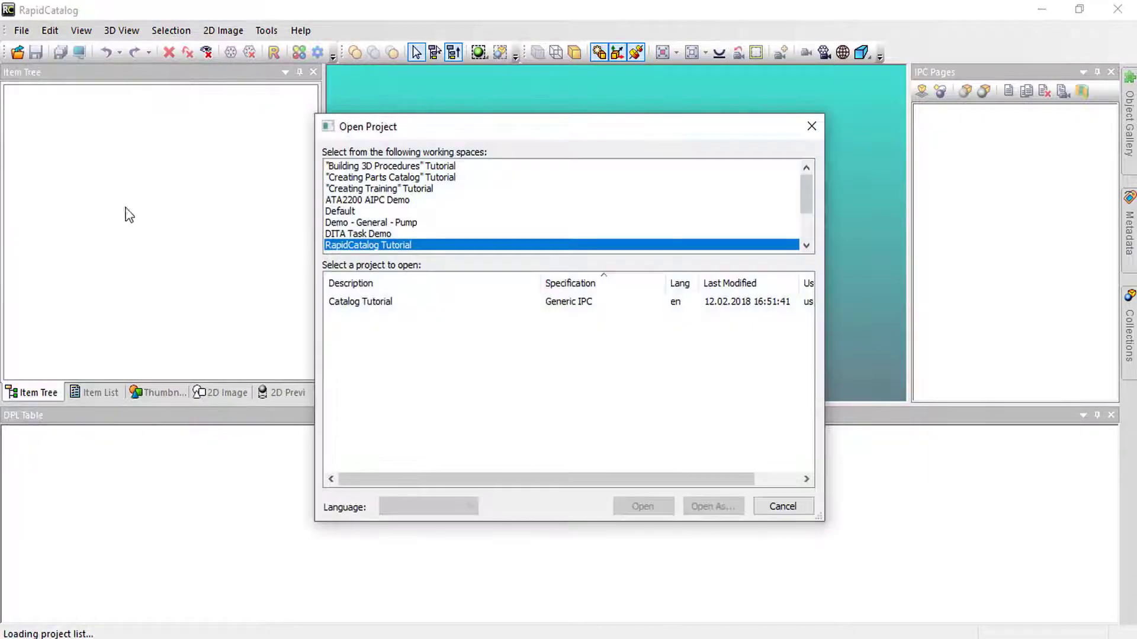
click(357, 303)
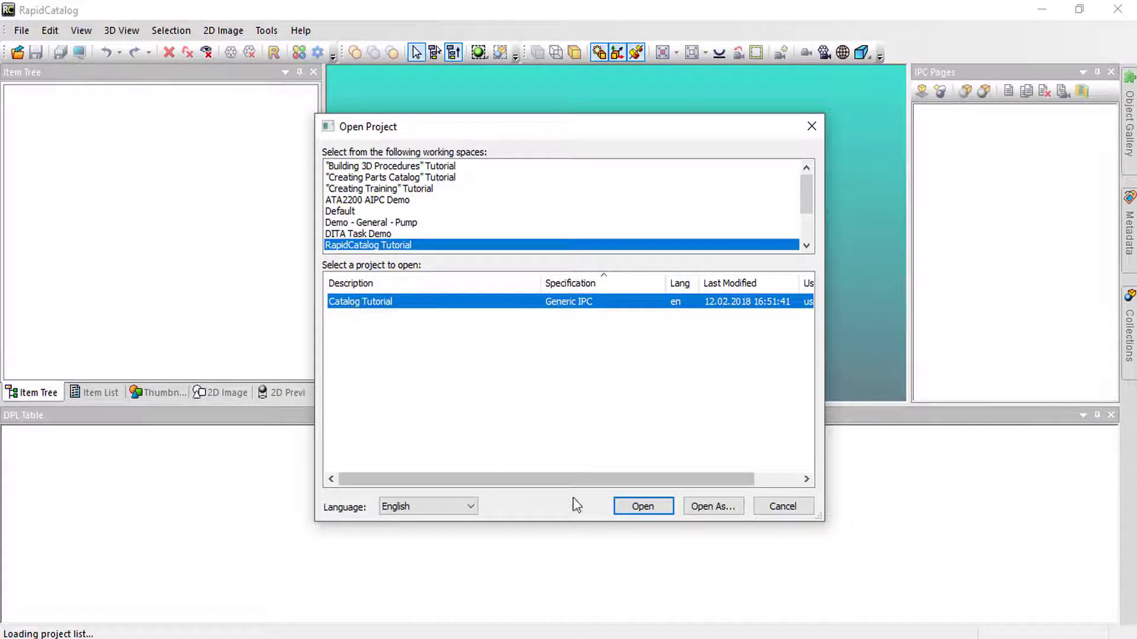
click(635, 507)
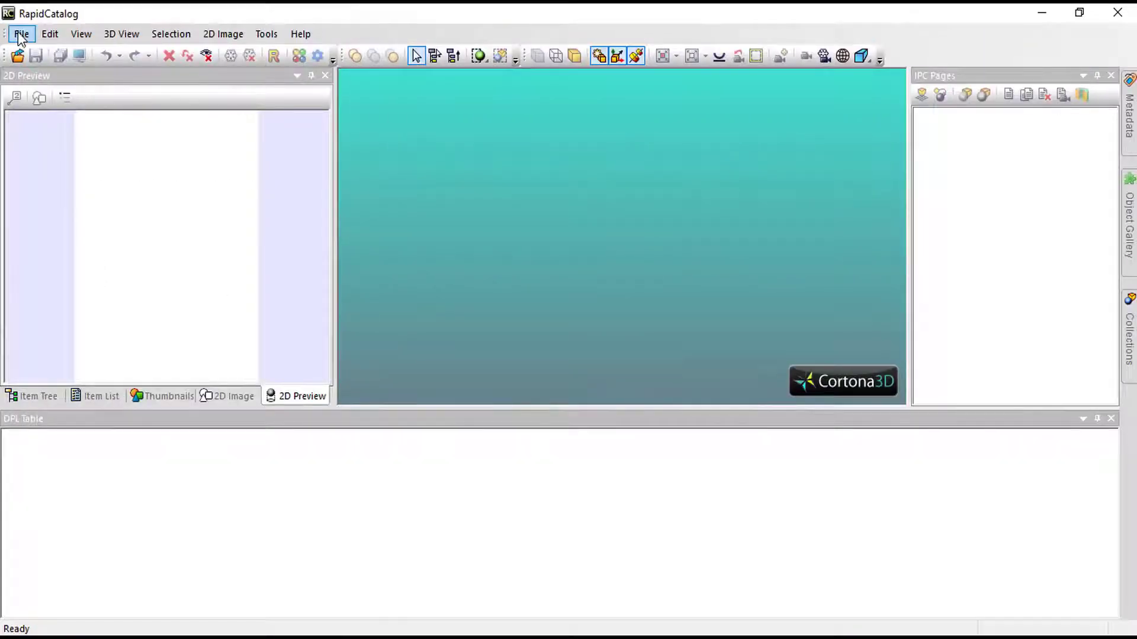
Step: Create a new project named Demo Project in the Default working space using the Generic IPC specification
click(22, 35)
click(21, 50)
text(Demo)
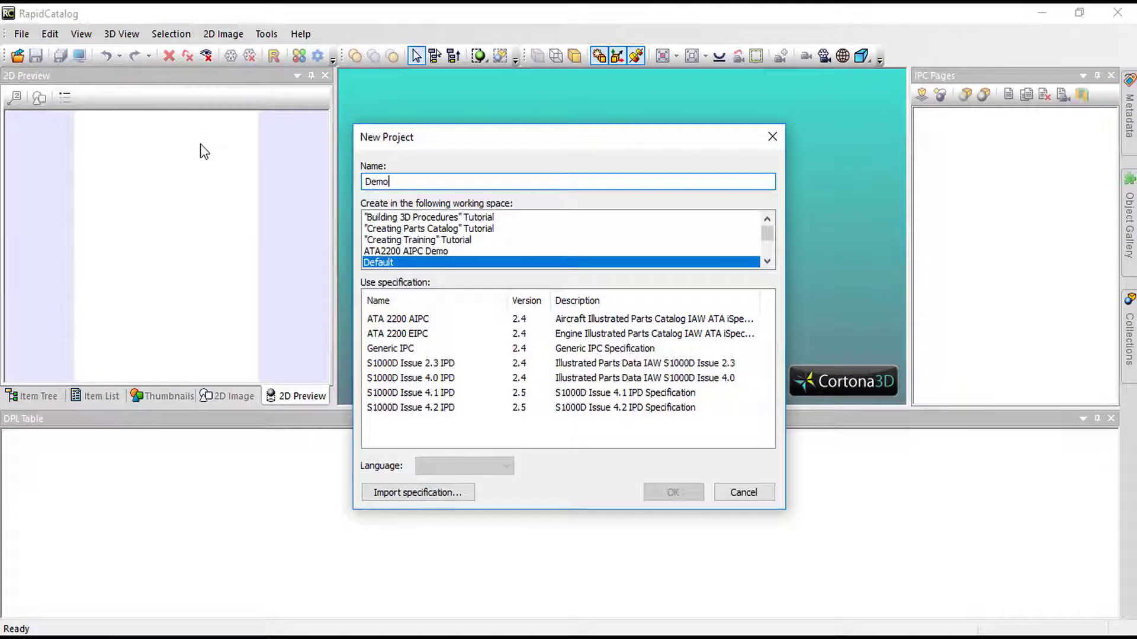
text( Project)
click(388, 350)
click(674, 492)
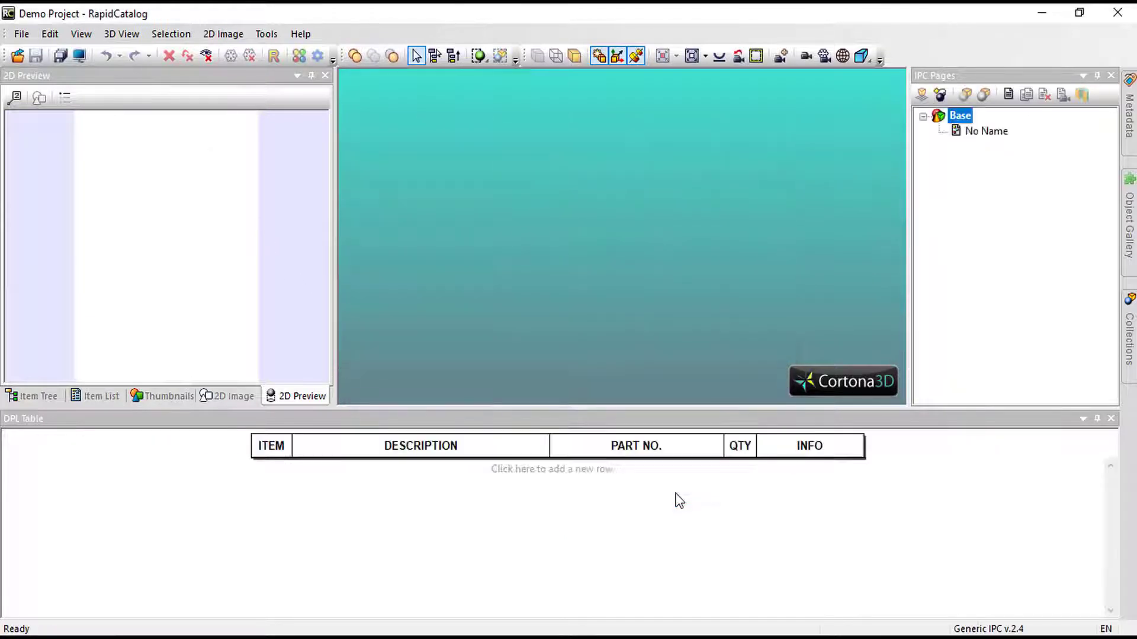
Step: Start a data import for the project and open profile management for the RapidDataImportTool plug-in
click(21, 34)
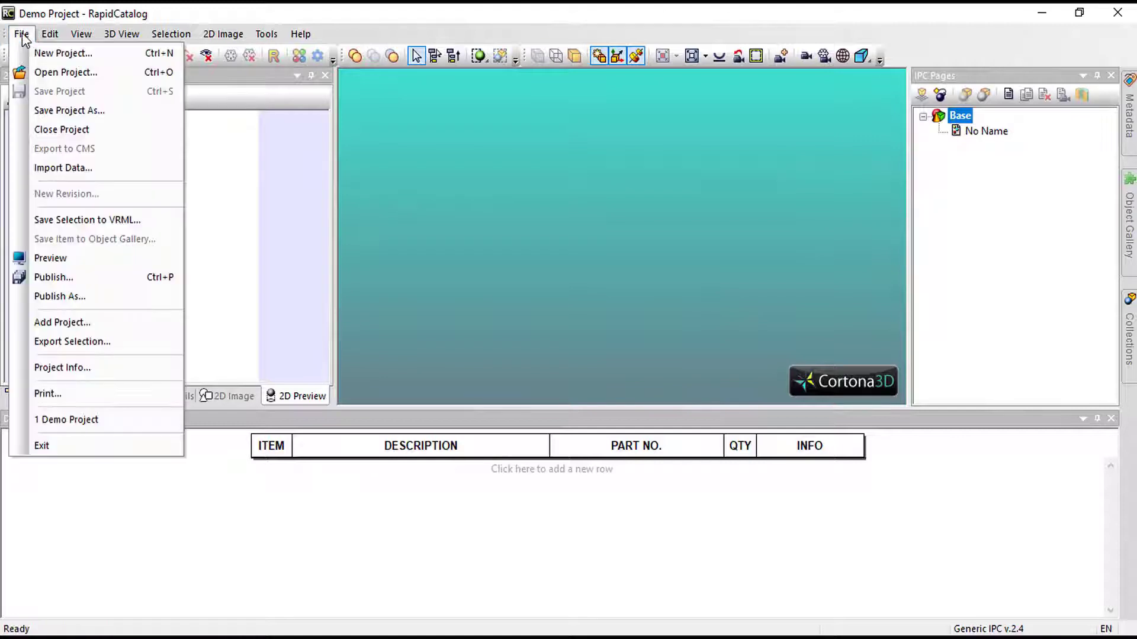
click(120, 166)
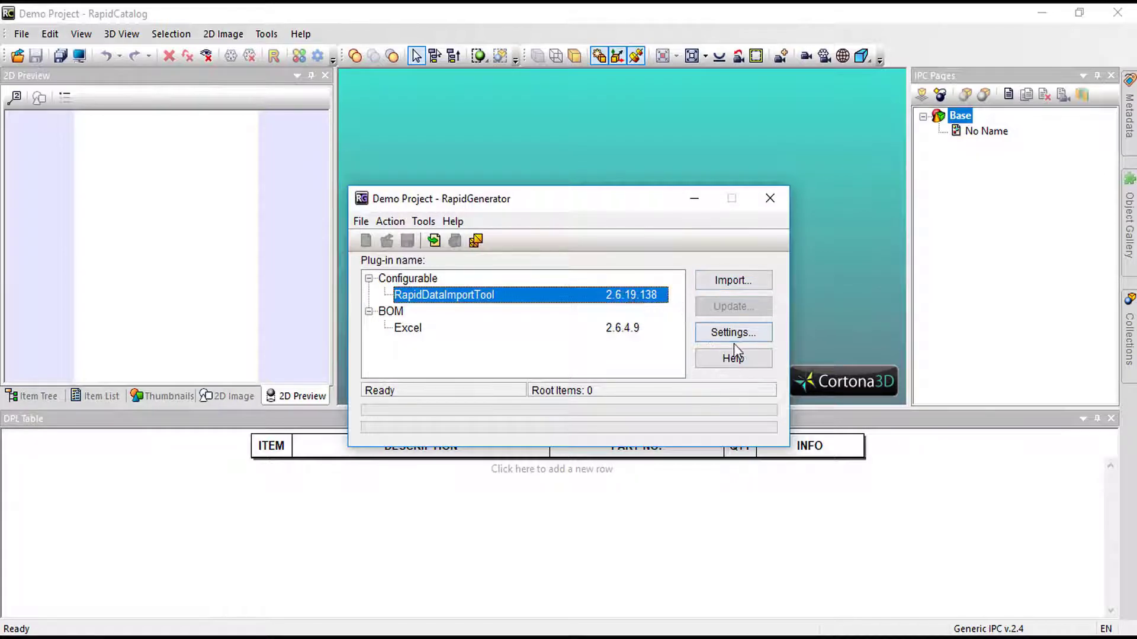
click(762, 334)
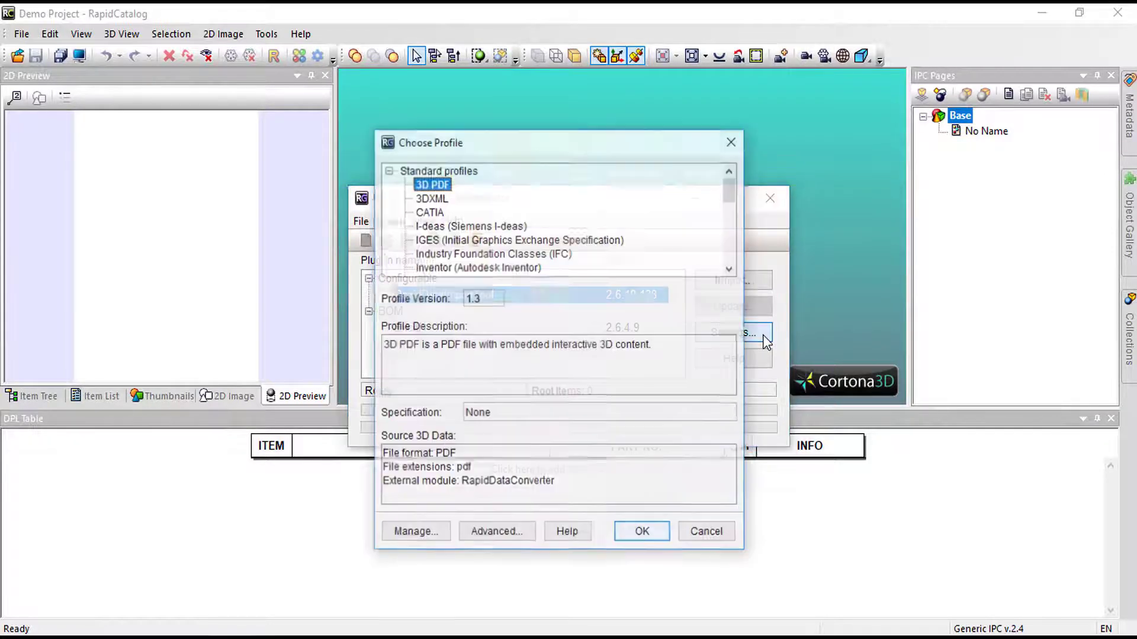
click(438, 531)
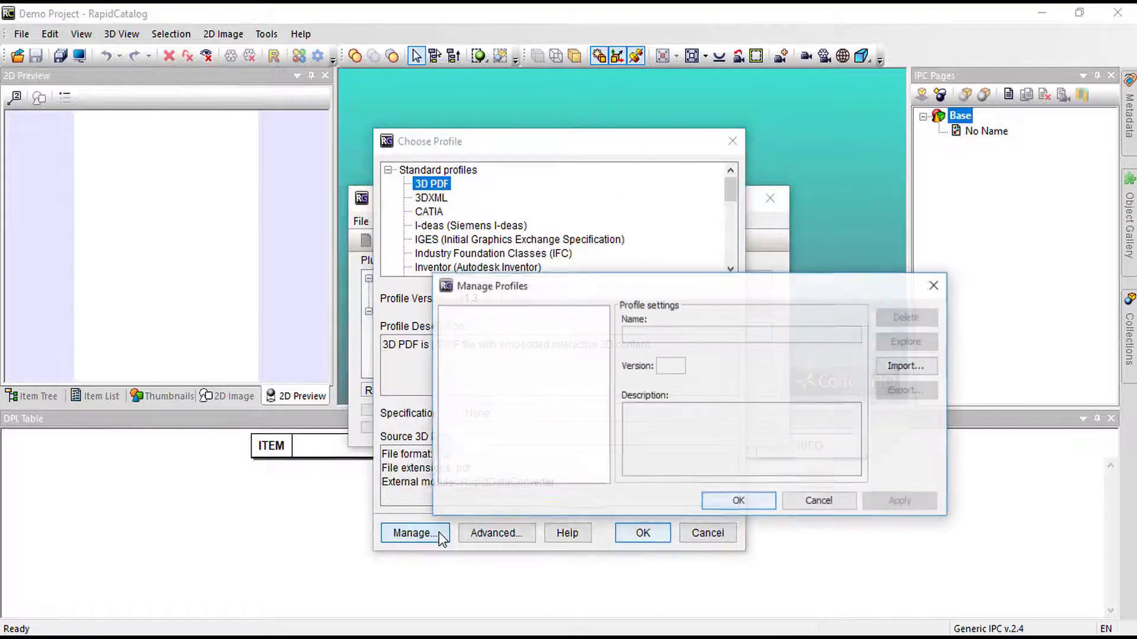
Step: Import the profile PartsCatalogTutorial.xml from C:\Program Files (x86)\ParallelGraphics\Documentation\RapidAuthor\EN\Tutorials
click(928, 367)
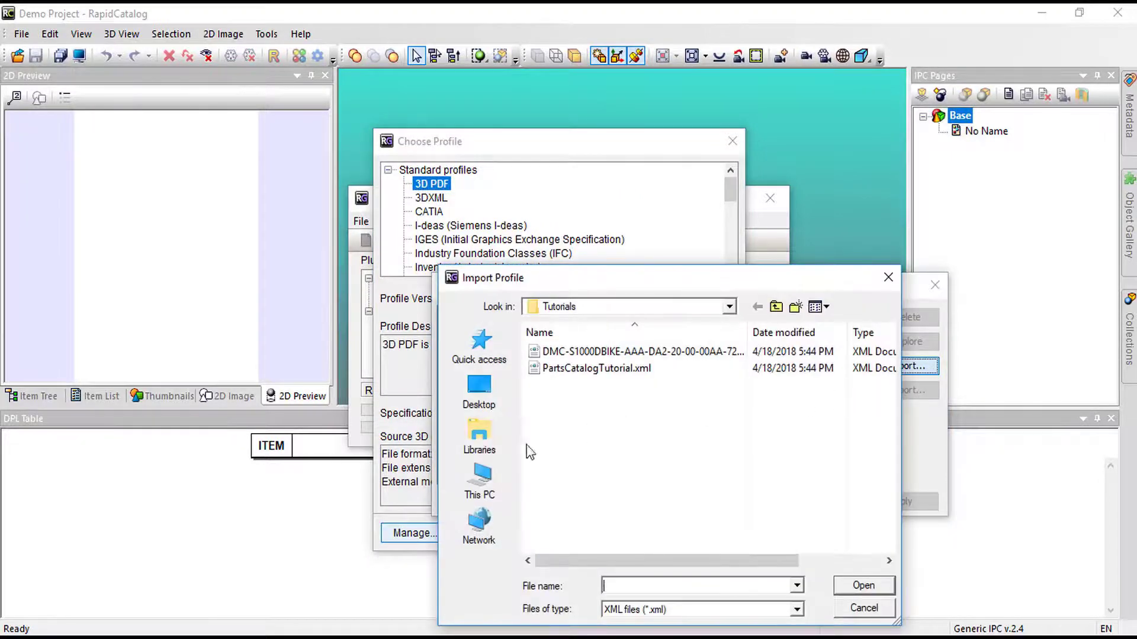
click(479, 479)
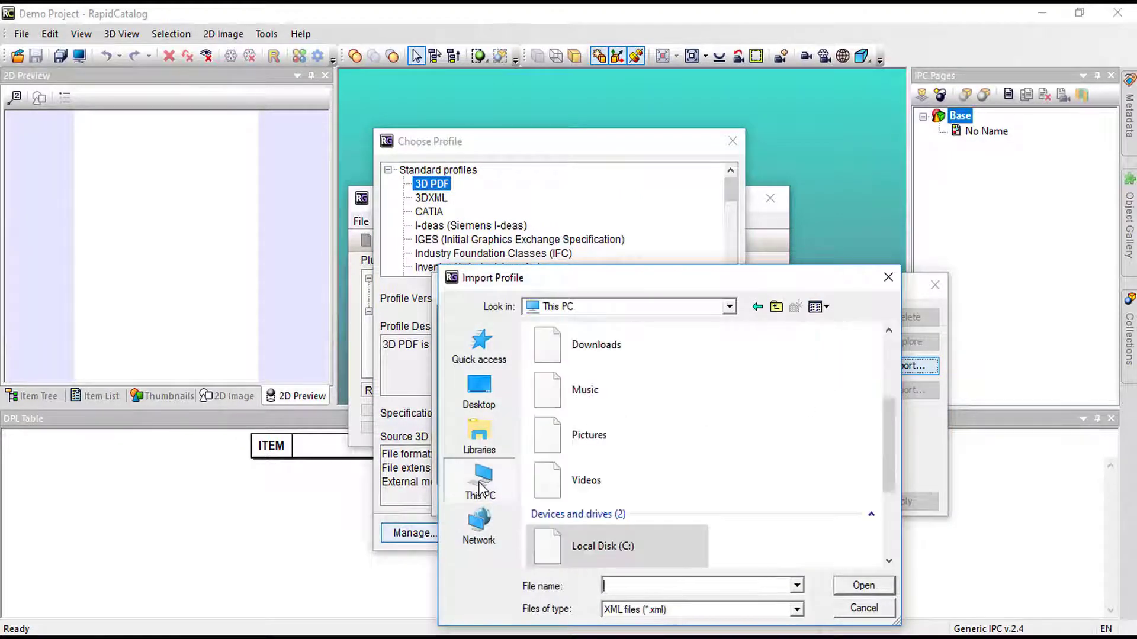
double_click(562, 550)
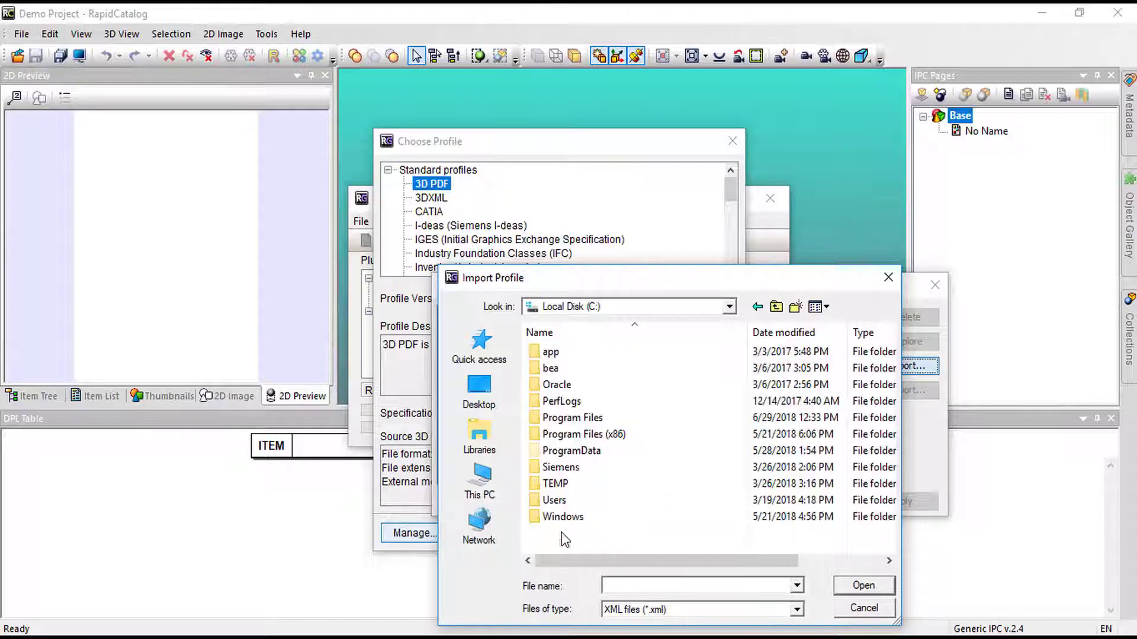
double_click(586, 438)
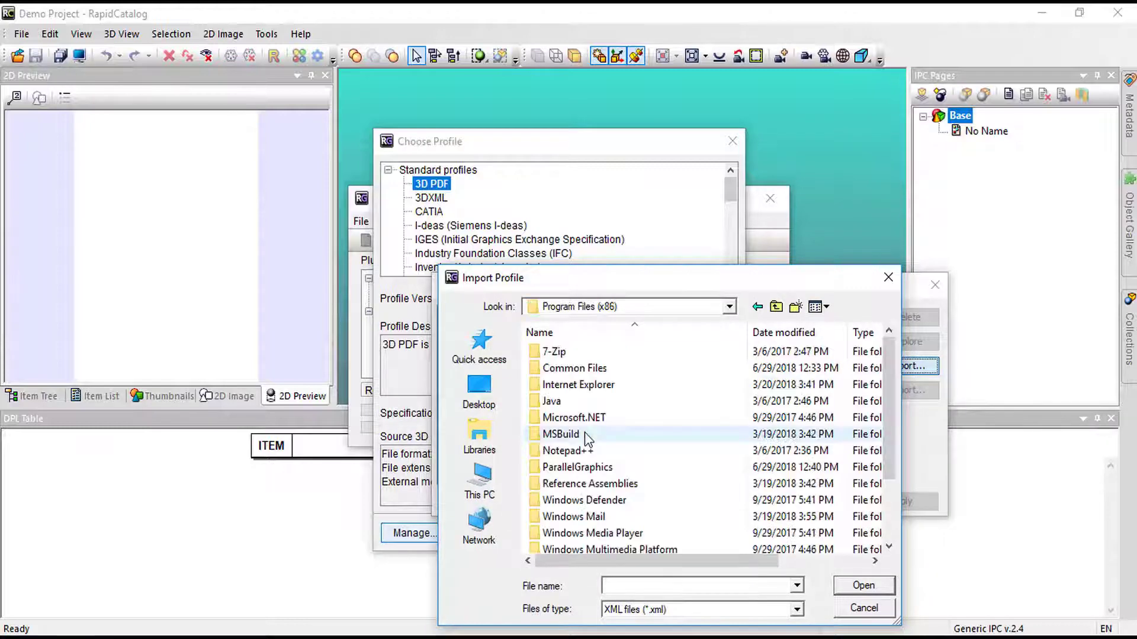
double_click(585, 472)
double_click(597, 370)
double_click(598, 370)
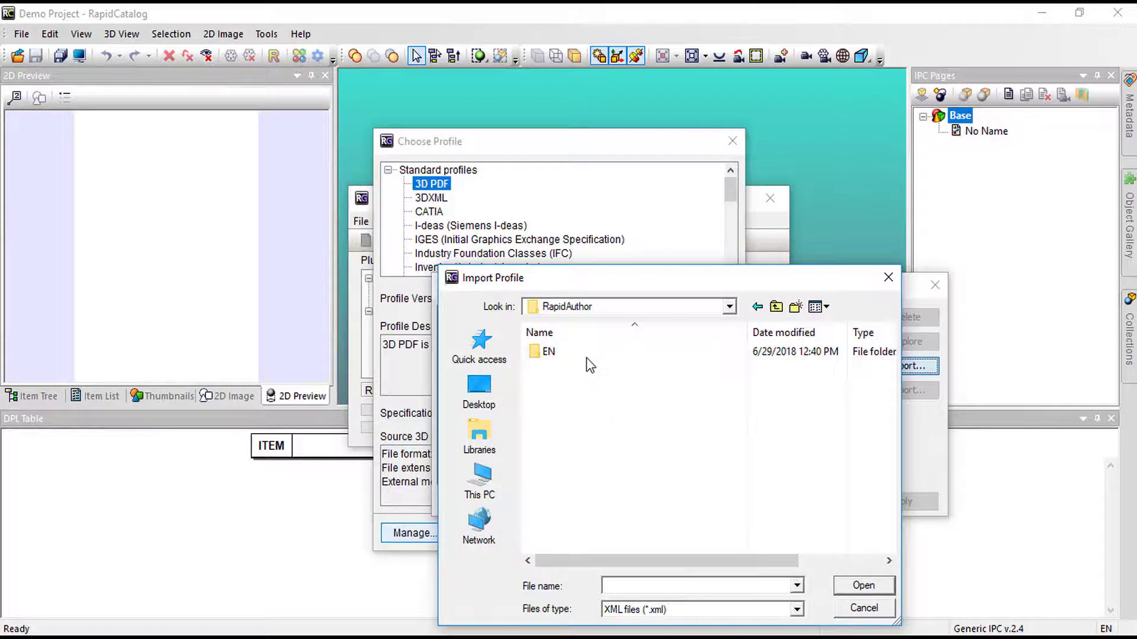
double_click(580, 355)
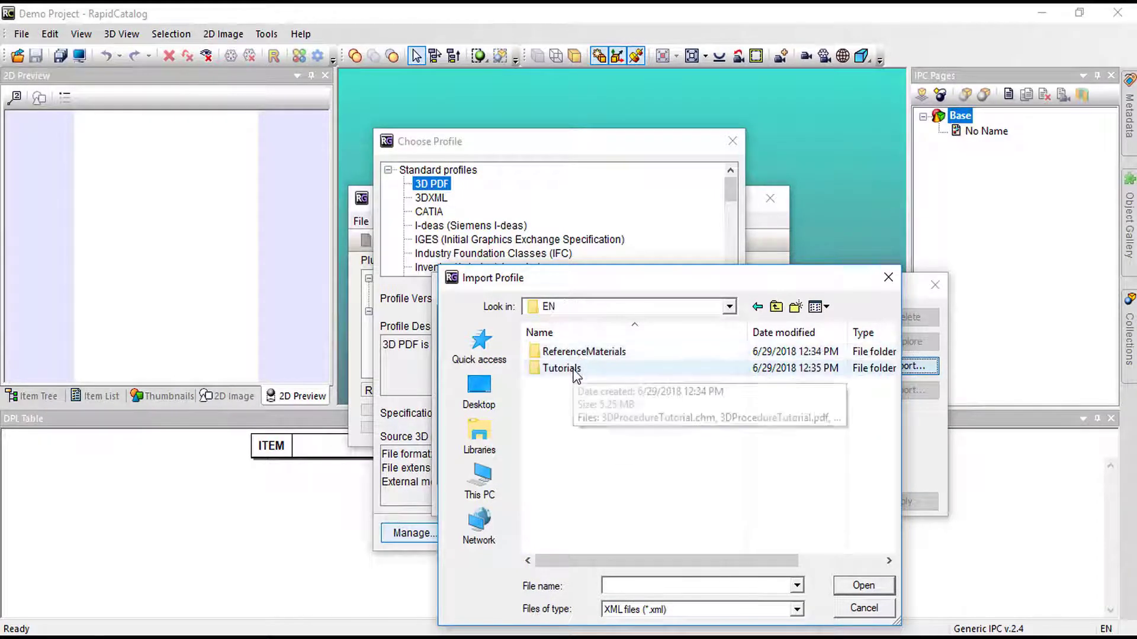
double_click(574, 370)
click(576, 369)
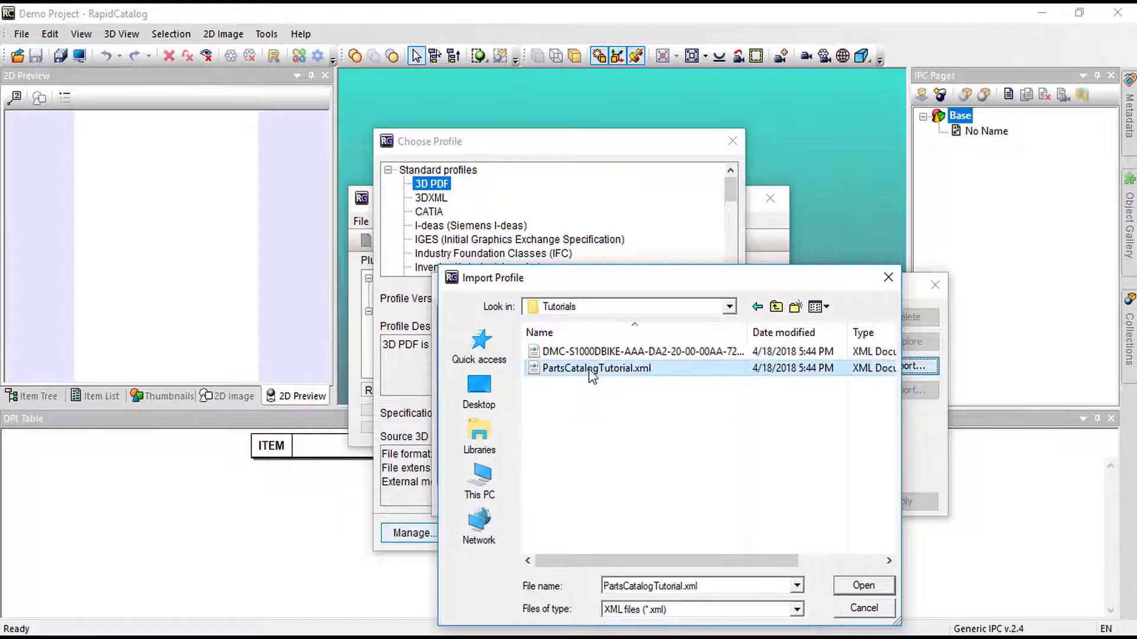
click(882, 589)
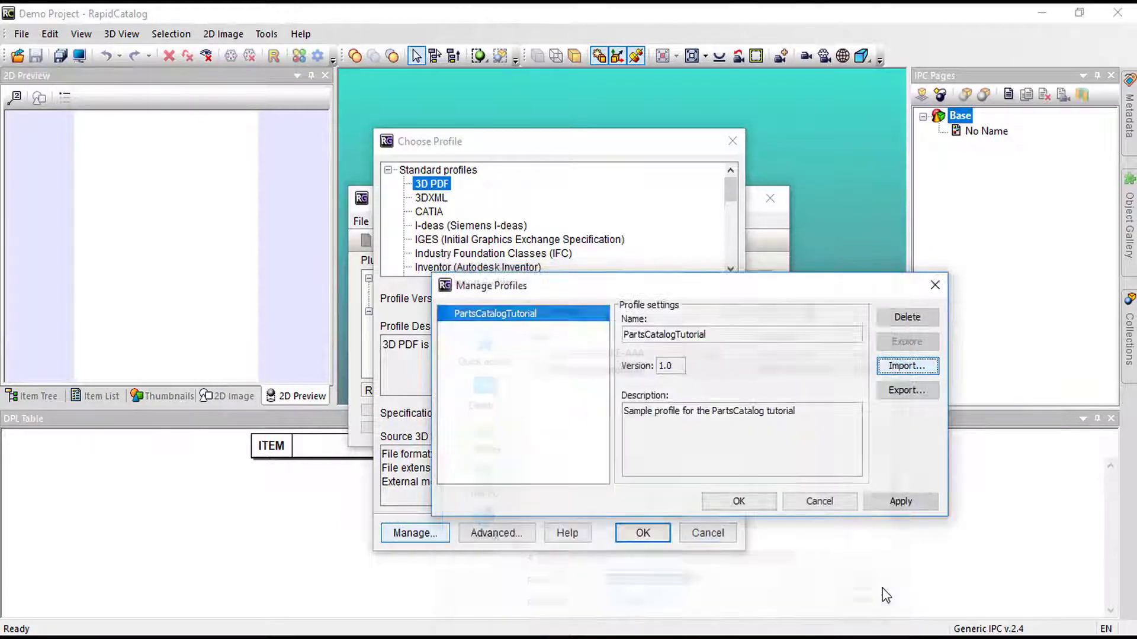
Step: Apply the profile list changes and choose the custom PartsCatalogTutorial profile for the import
click(905, 501)
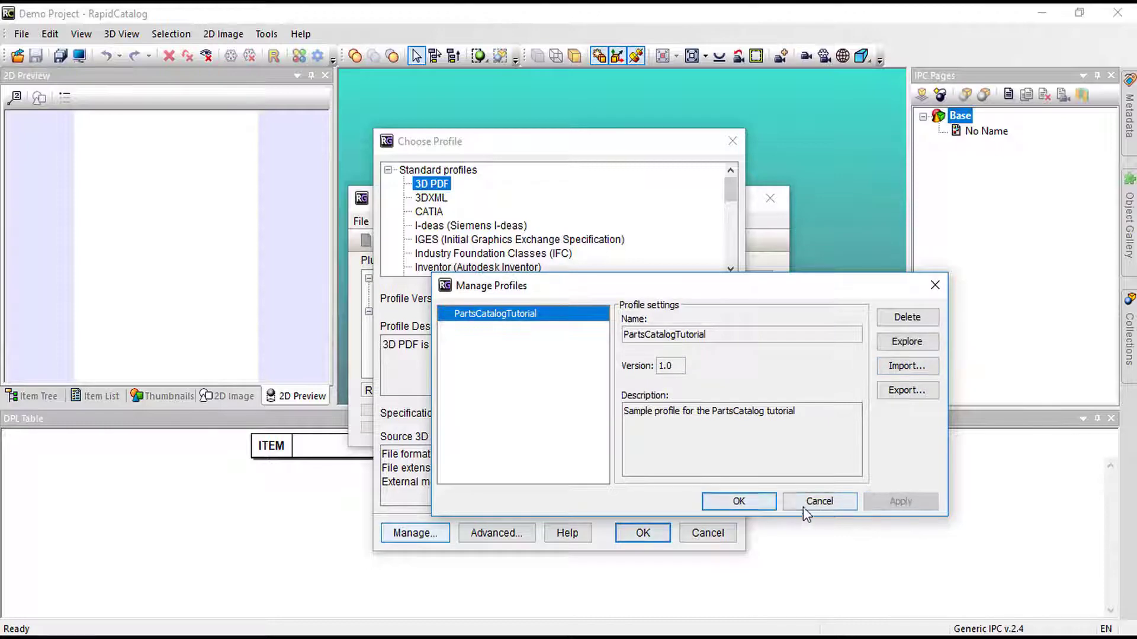
click(760, 504)
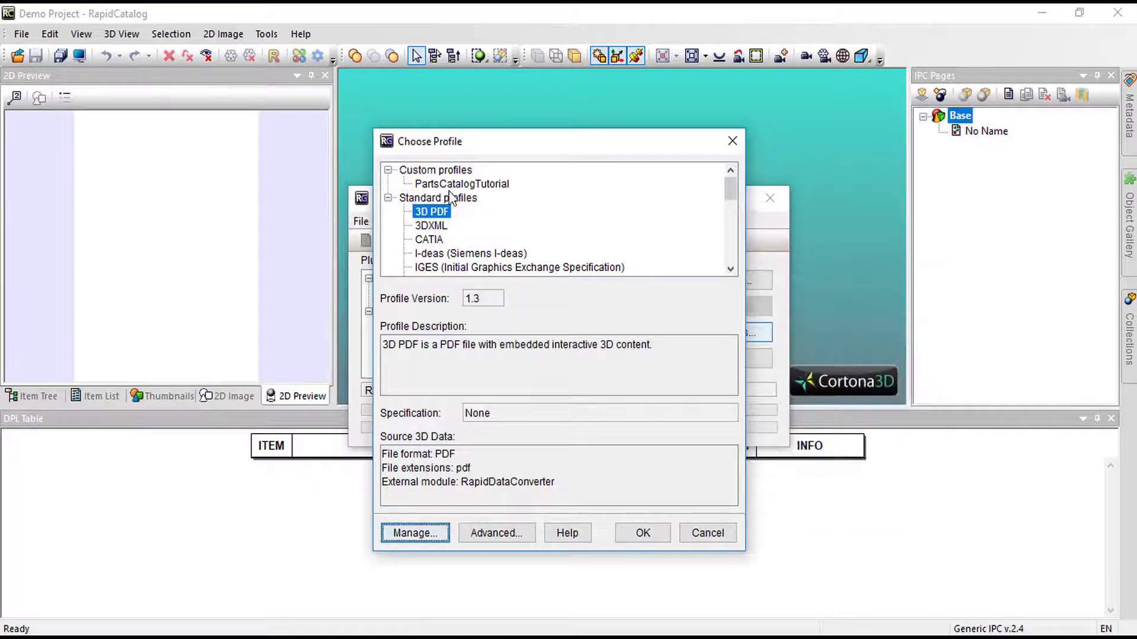
click(454, 185)
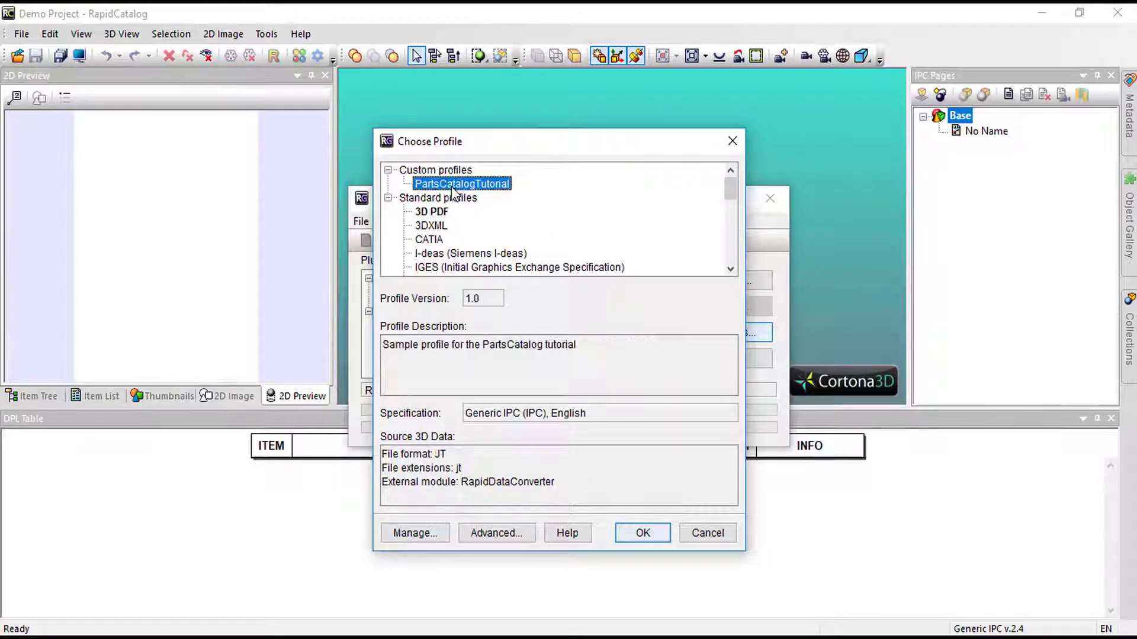
click(645, 534)
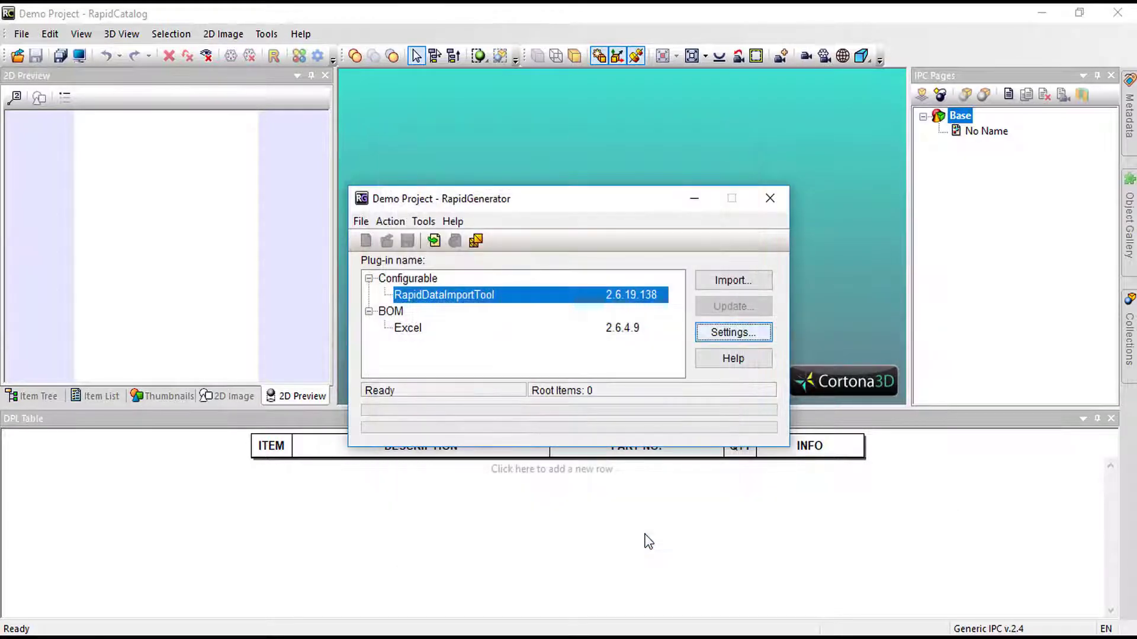
Step: Import the source file Oil Pump.jt into the project and close RapidGenerator
click(762, 279)
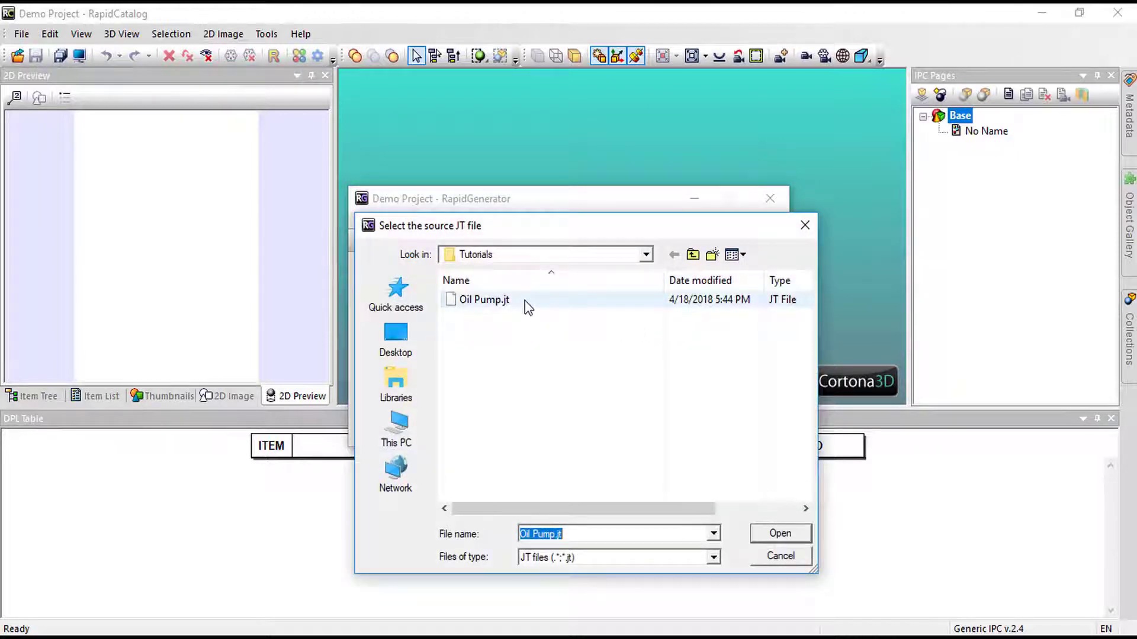
click(525, 300)
click(777, 536)
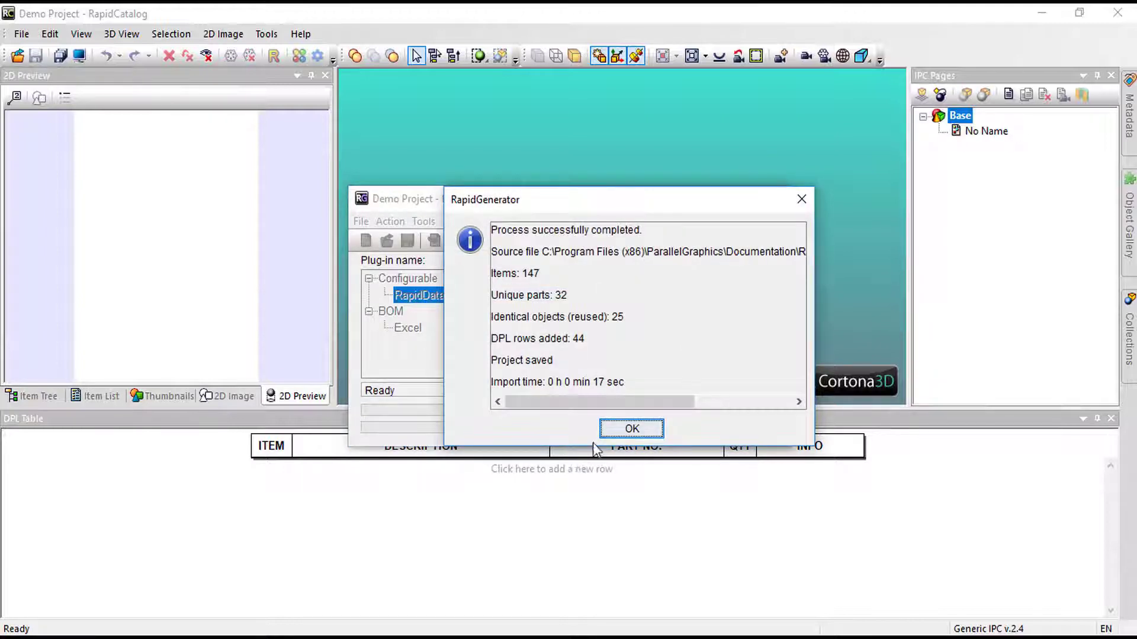
click(631, 428)
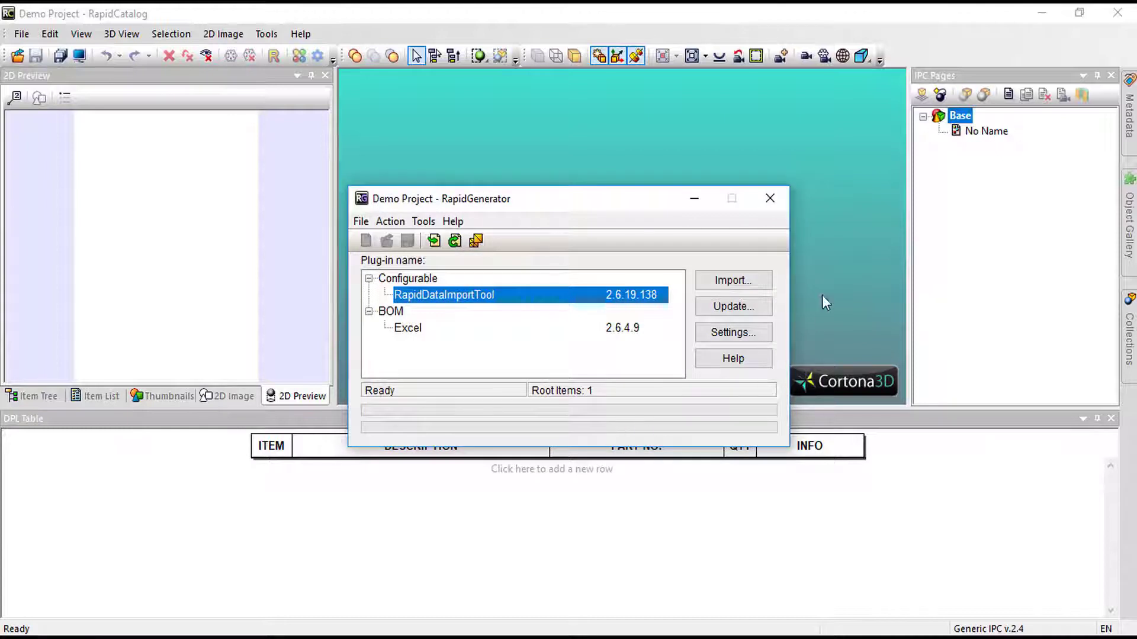
click(769, 199)
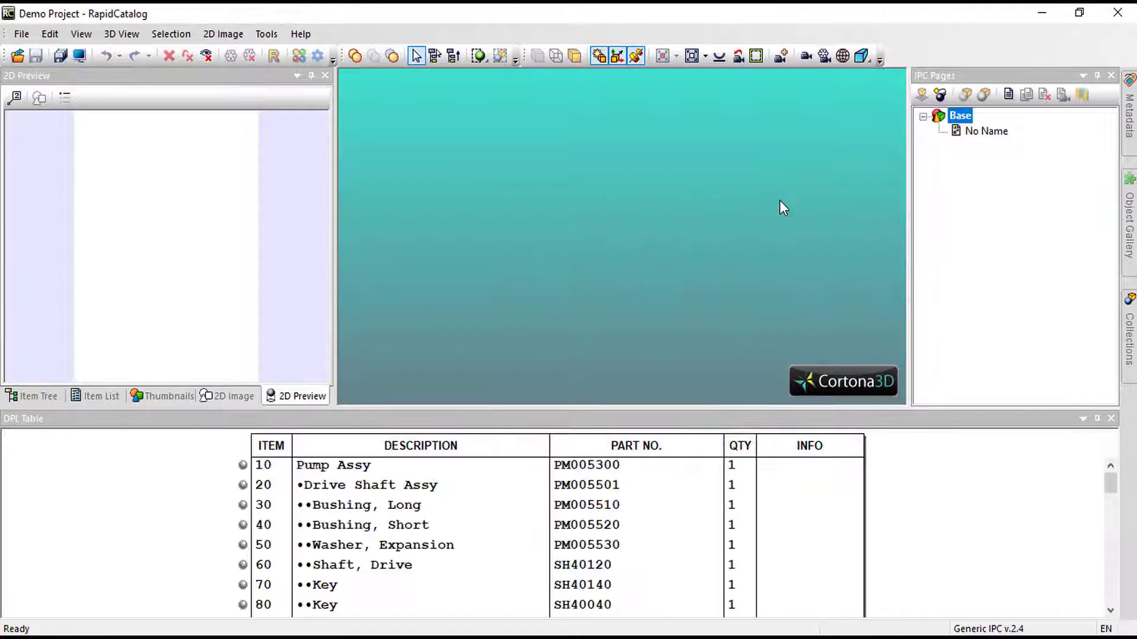
Step: Display the whole Pump Assy (PM005300) from the item tree in the 3D view and clear the selection
click(38, 396)
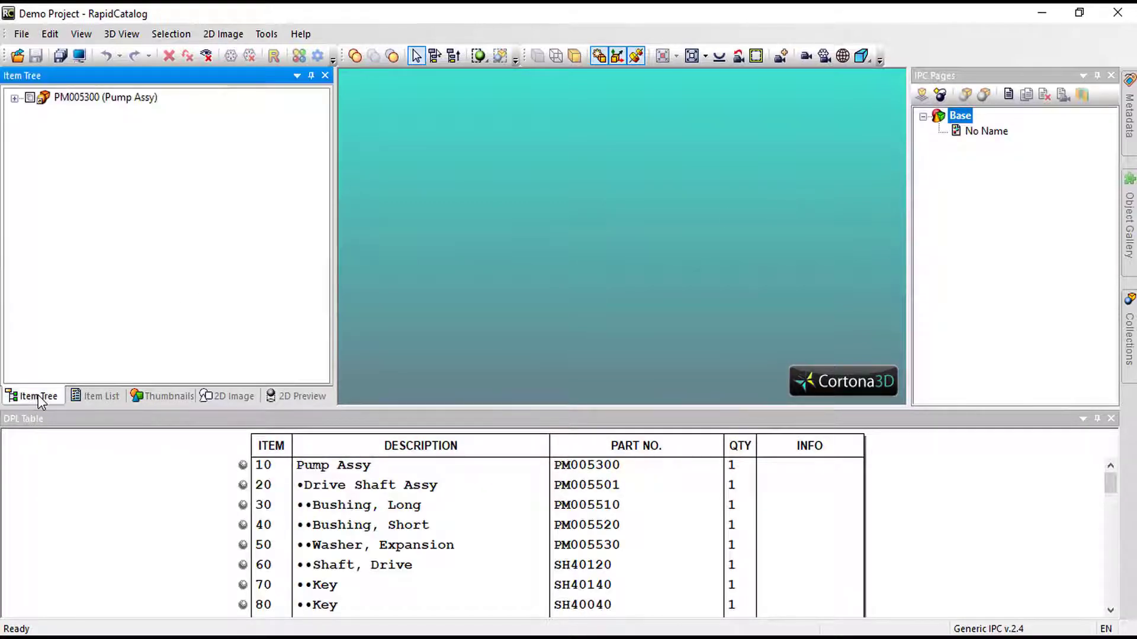
click(141, 105)
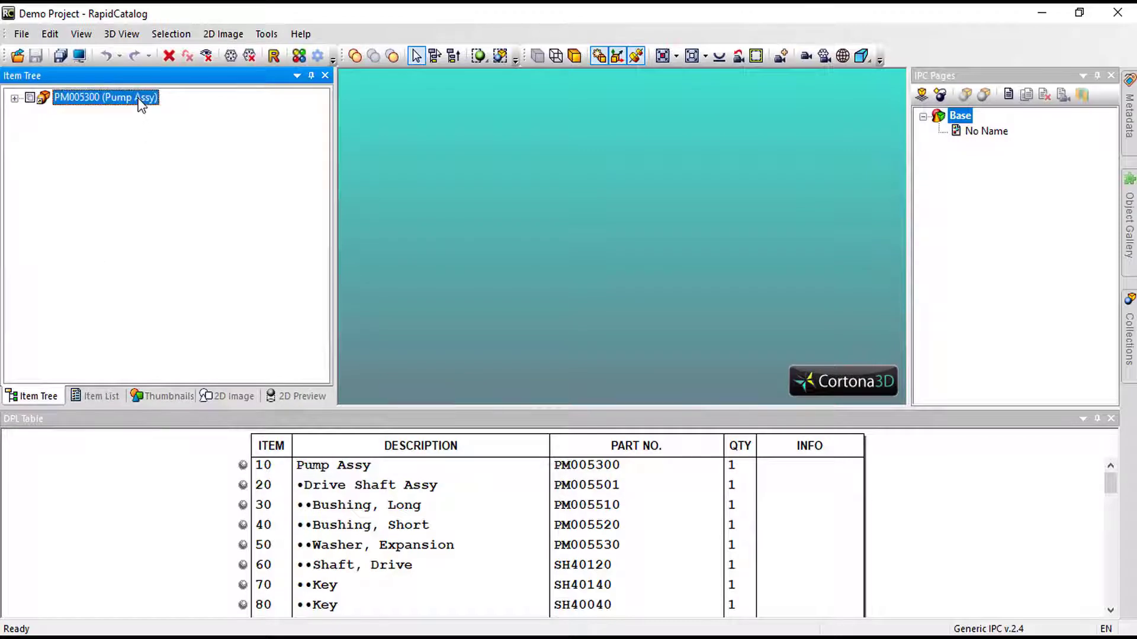
click(574, 56)
click(522, 148)
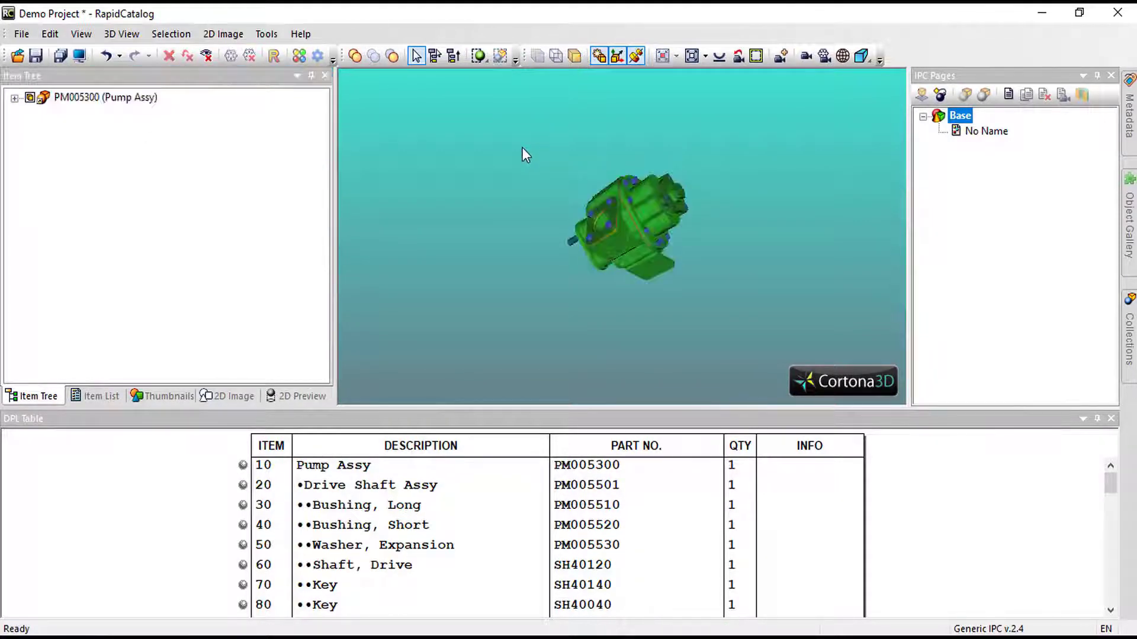
Step: Set the representation of the Pump Assy (PM005300) to Initial and save the project
click(145, 103)
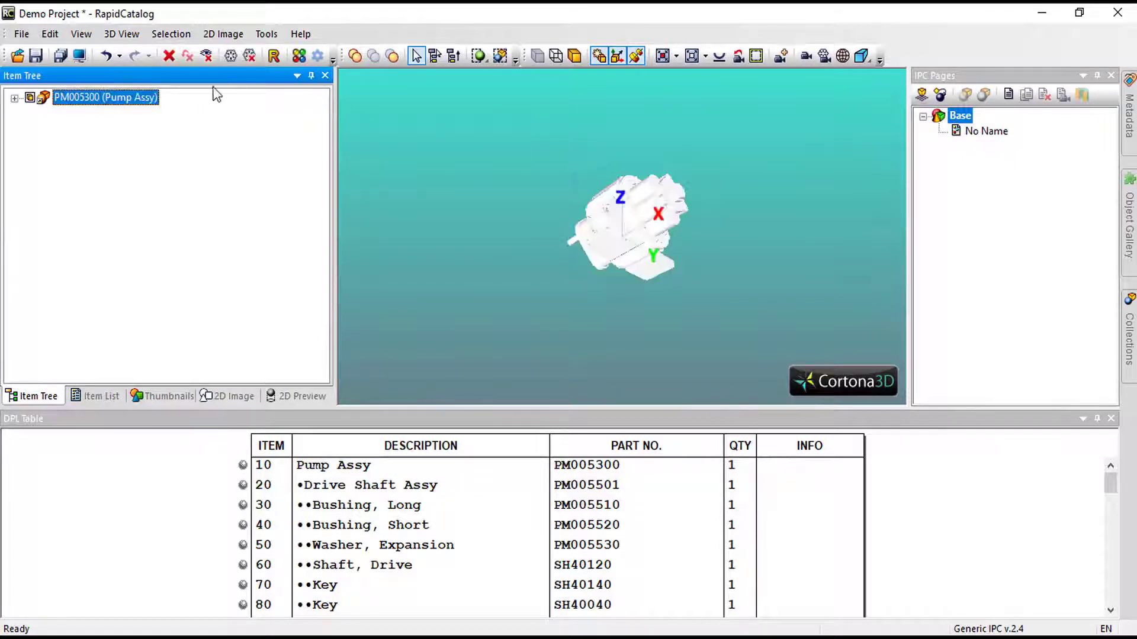
click(274, 56)
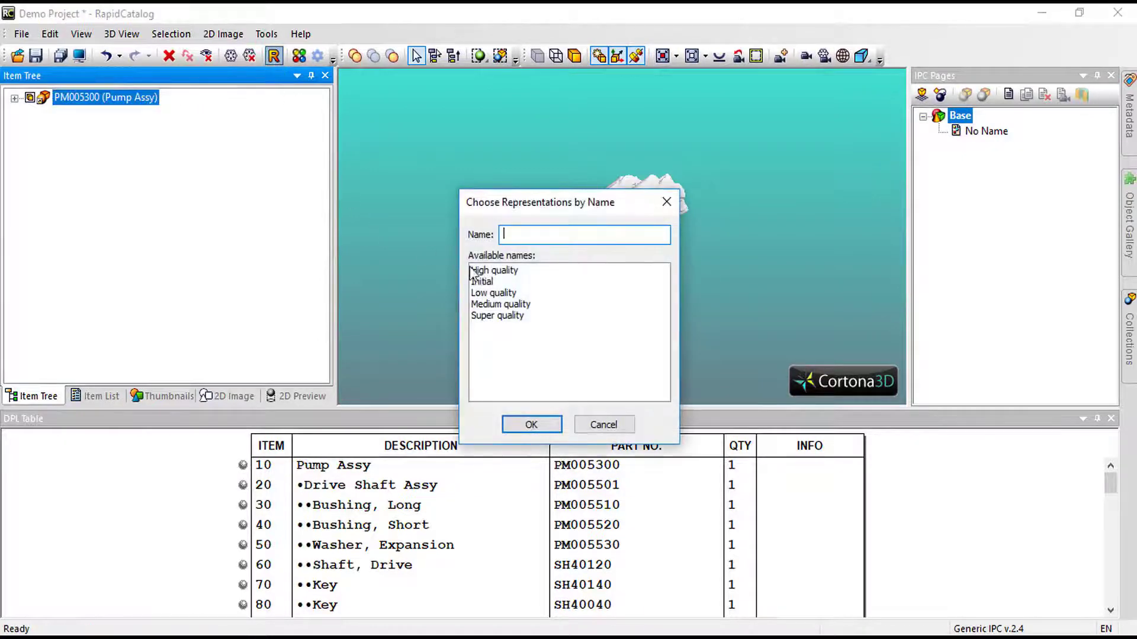
click(483, 282)
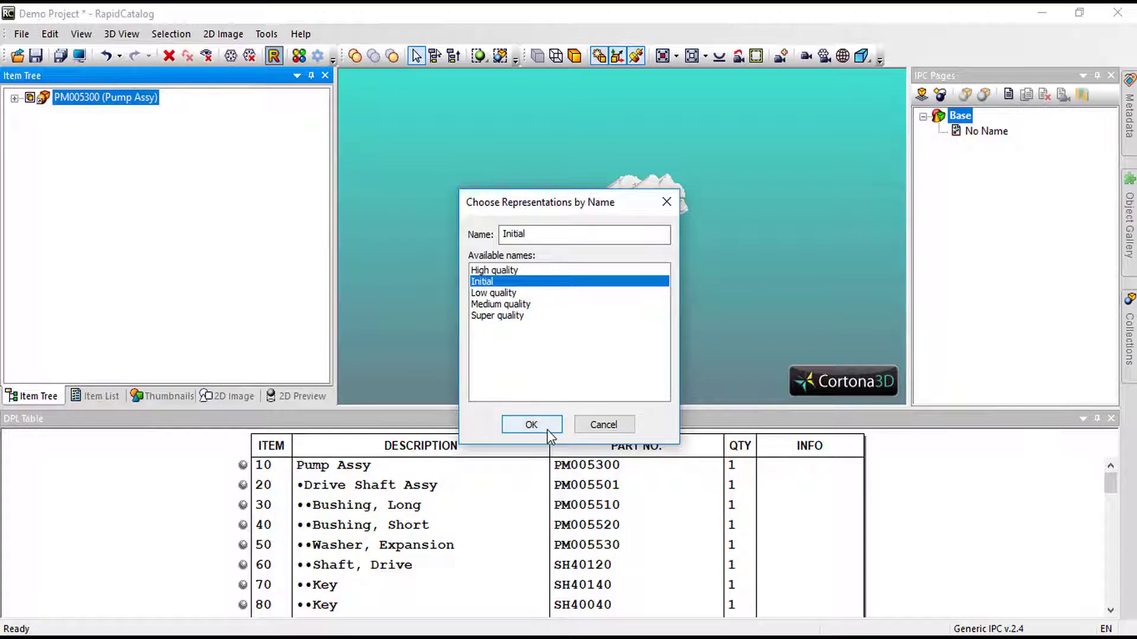
click(531, 425)
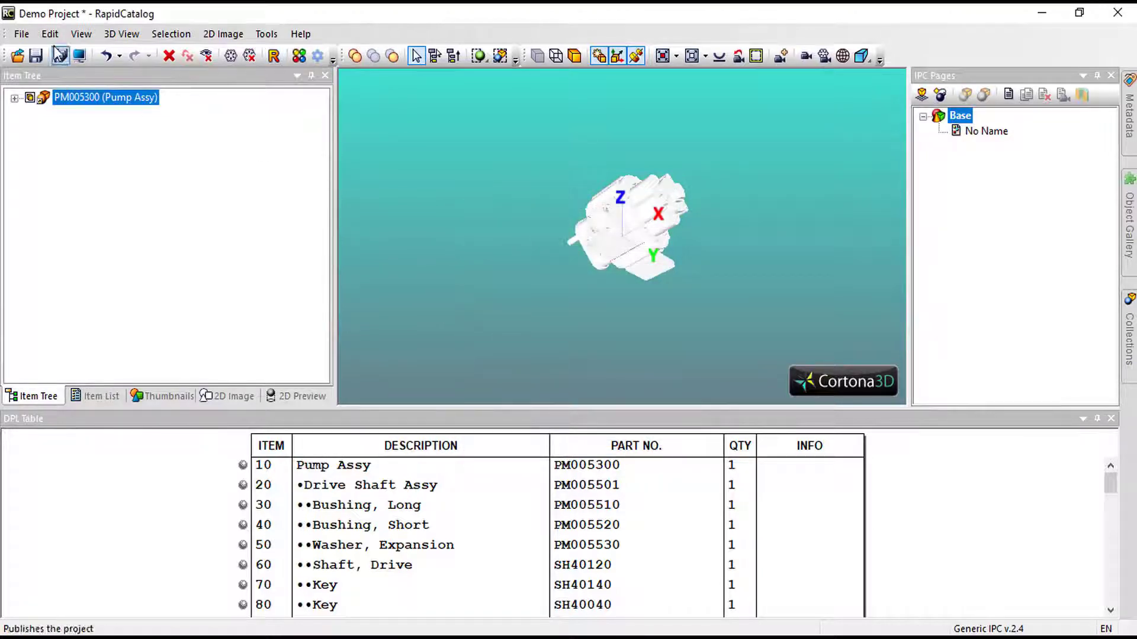
click(39, 56)
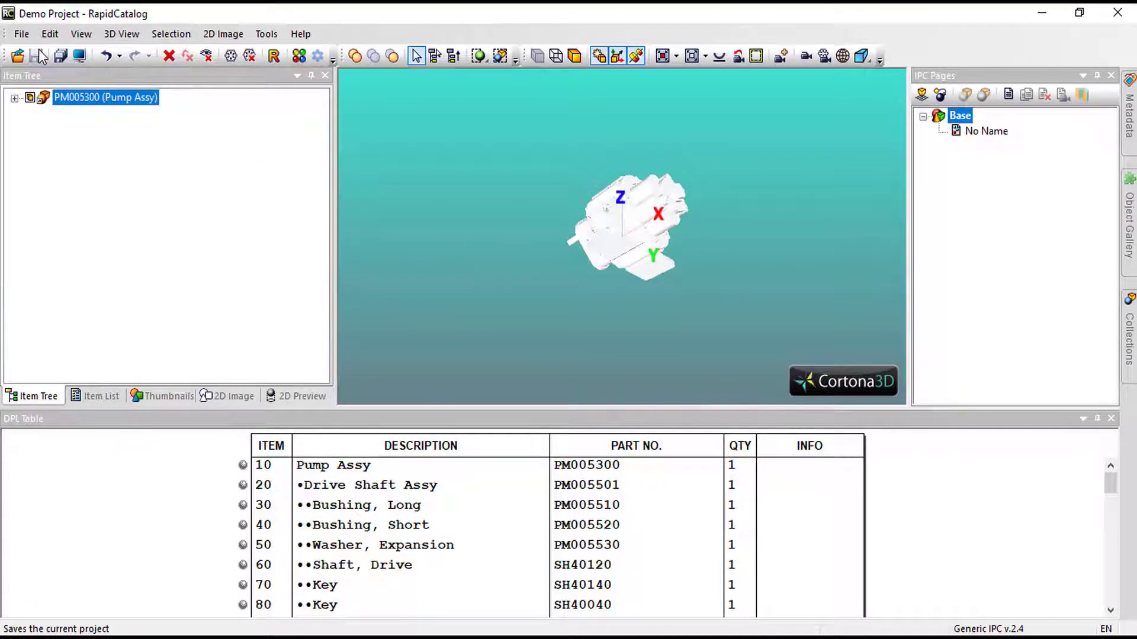
Step: Clear the selection, activate the unnamed page under Base and rename it Main View
click(369, 170)
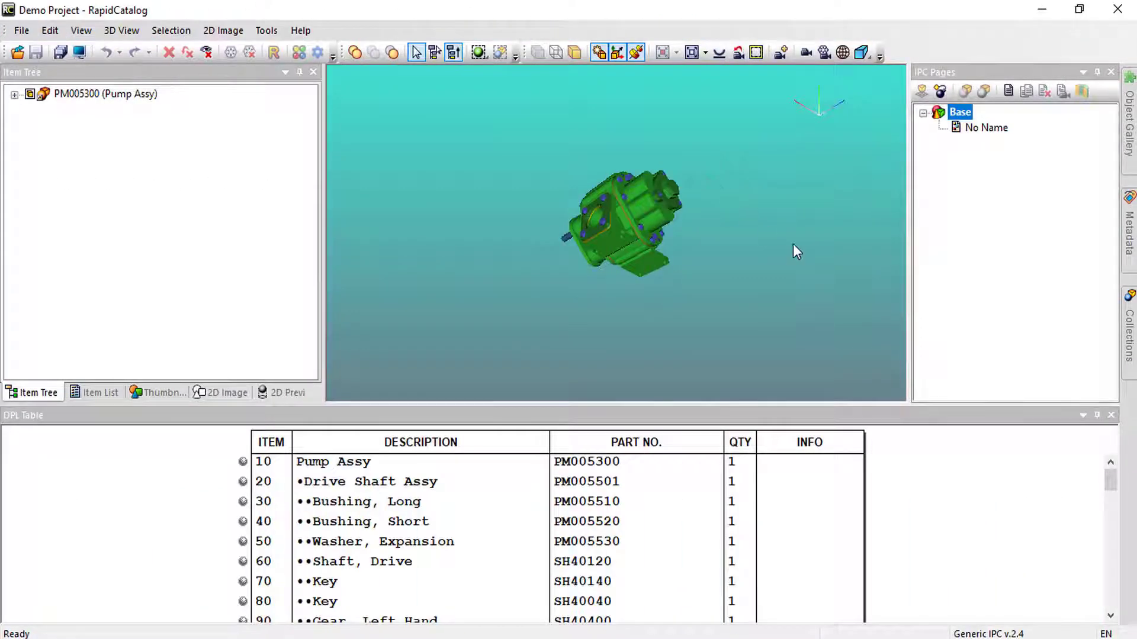
click(994, 131)
right_click(993, 131)
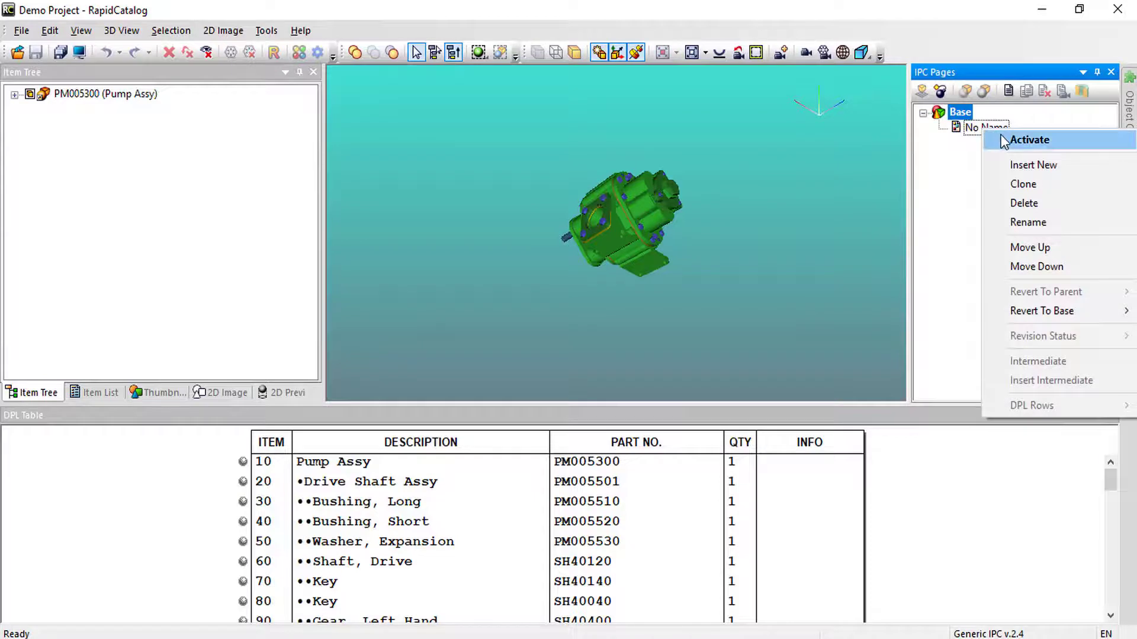
click(994, 134)
right_click(995, 134)
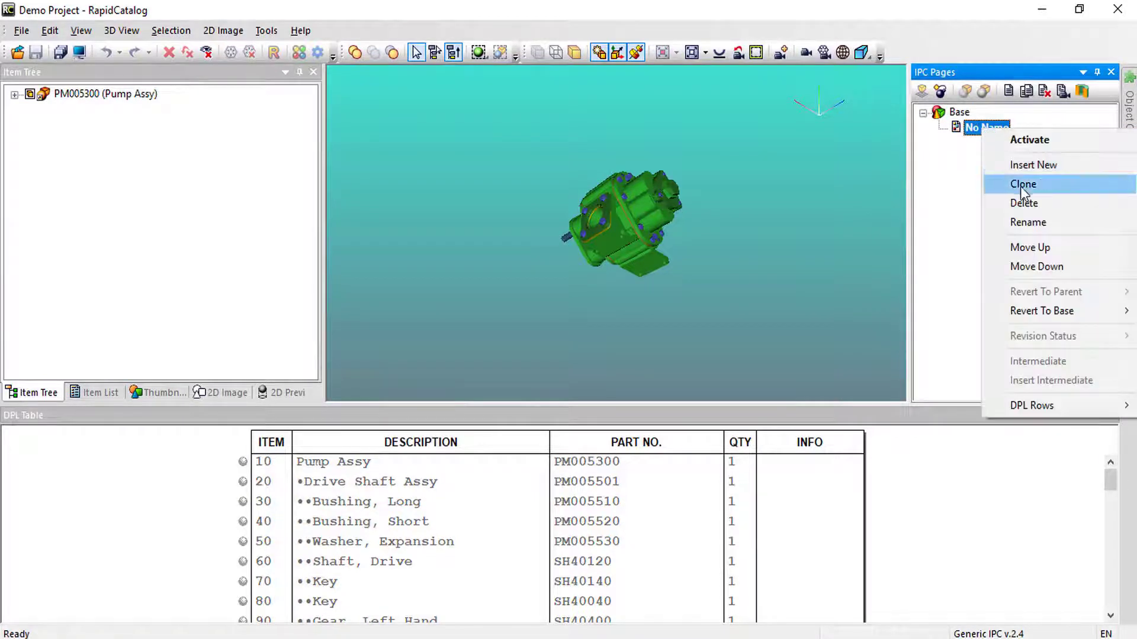
click(1029, 222)
text(Main View)
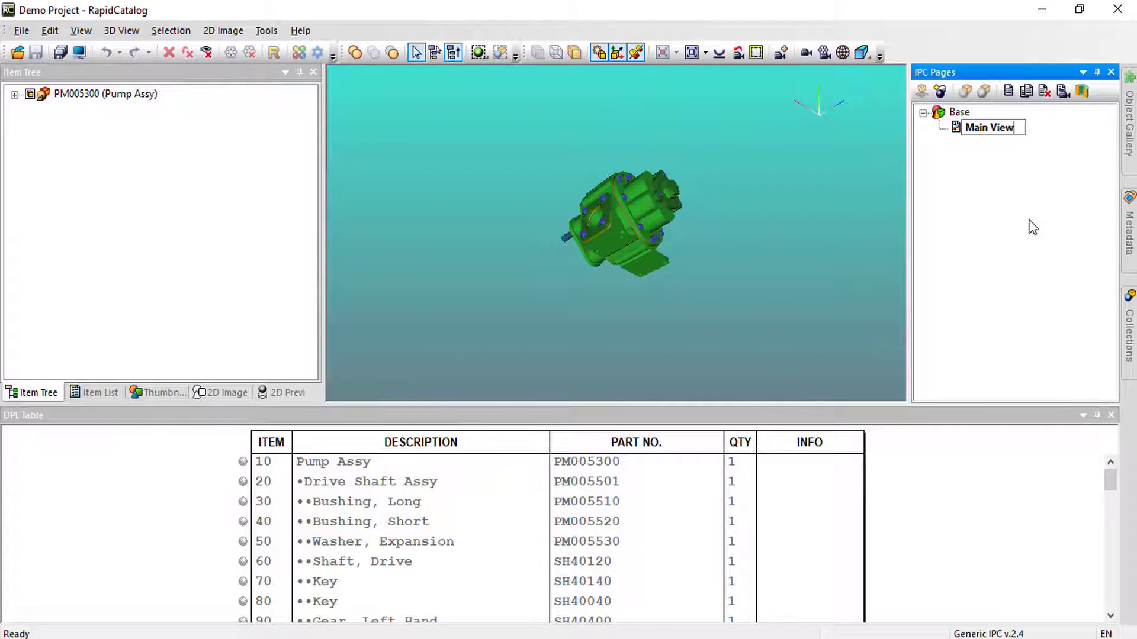
key(Return)
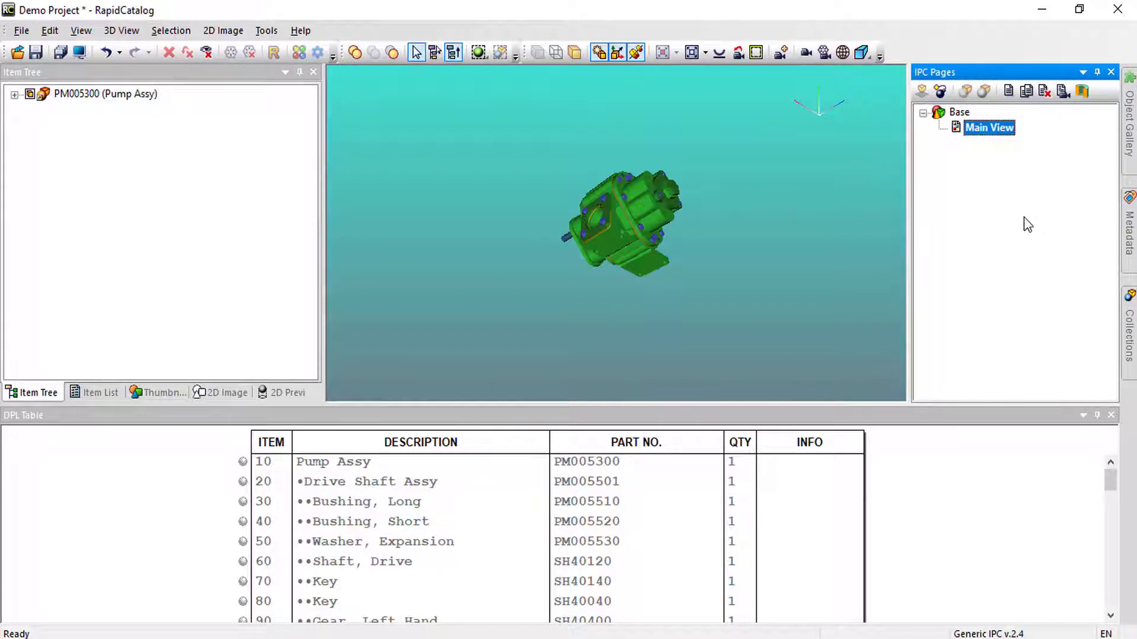
Step: Give the Main View page a parallel-projected Forward Right Top viewpoint and save the project
click(862, 52)
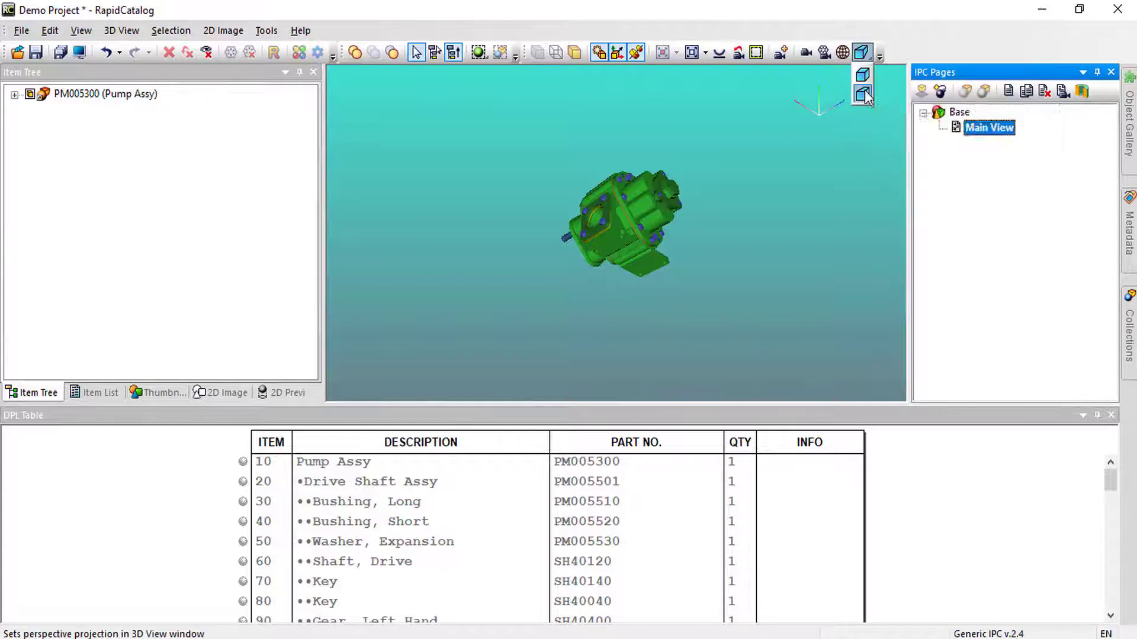
click(863, 77)
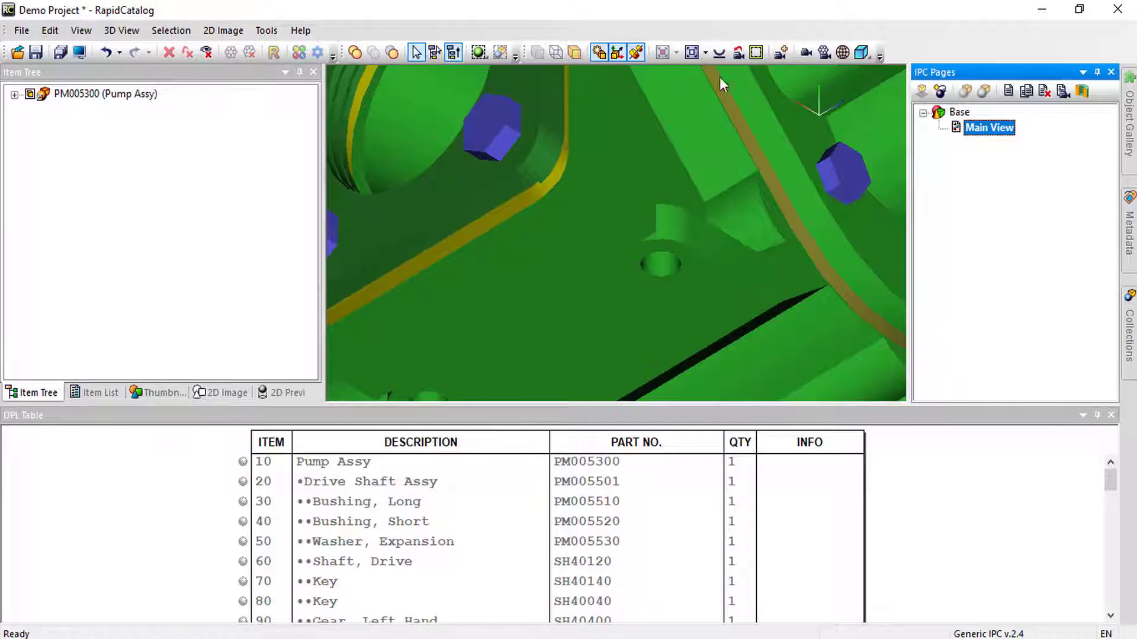
click(706, 52)
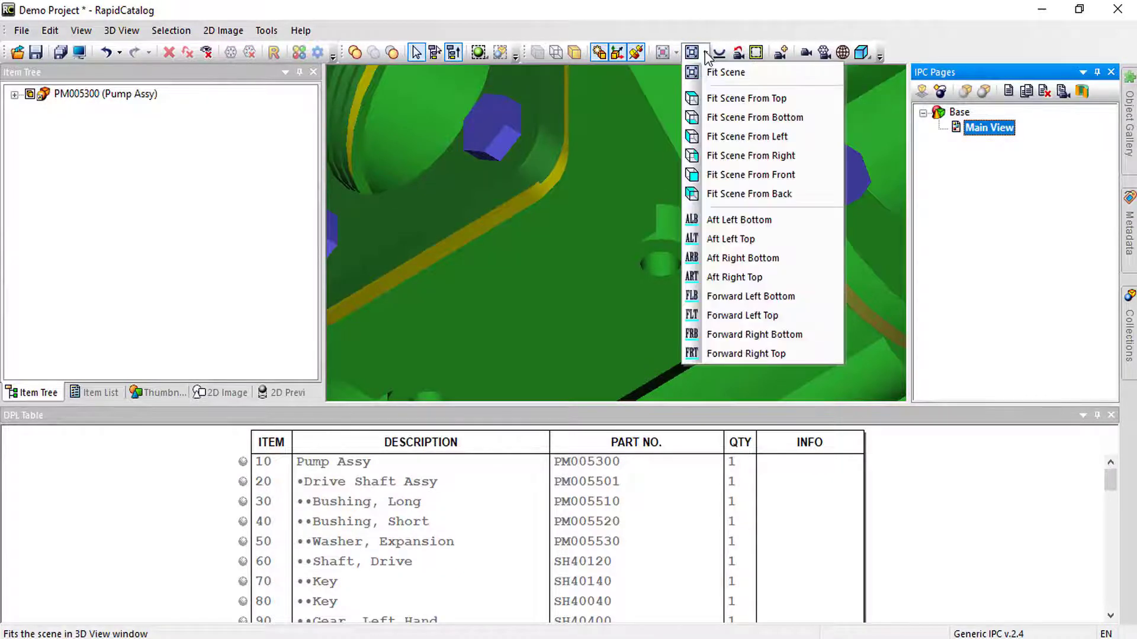
click(718, 355)
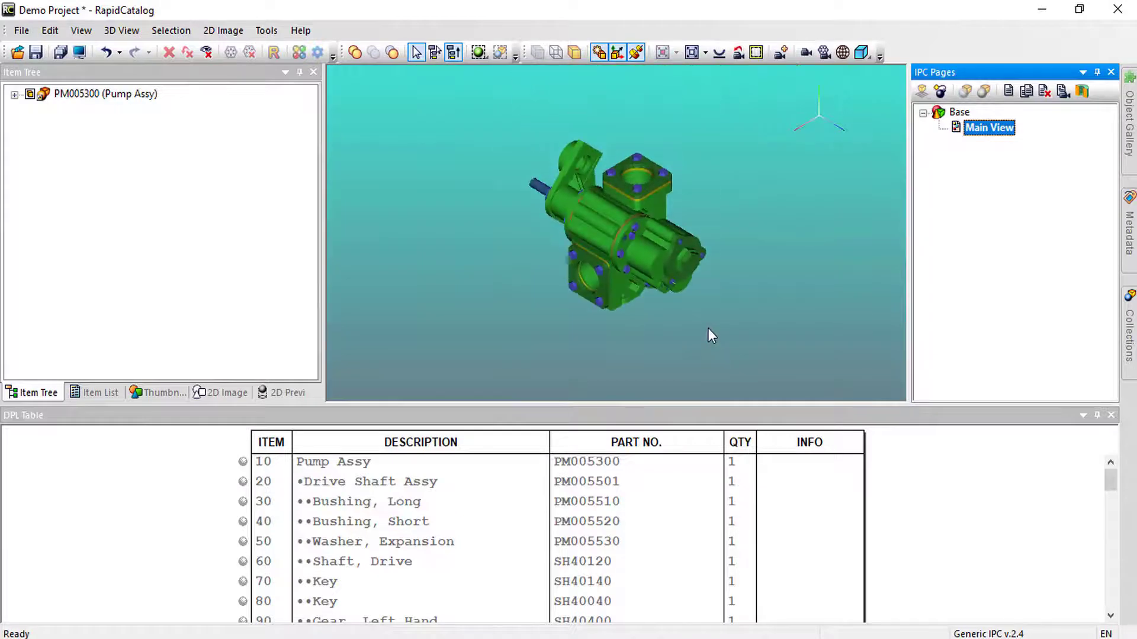
click(1063, 92)
click(36, 53)
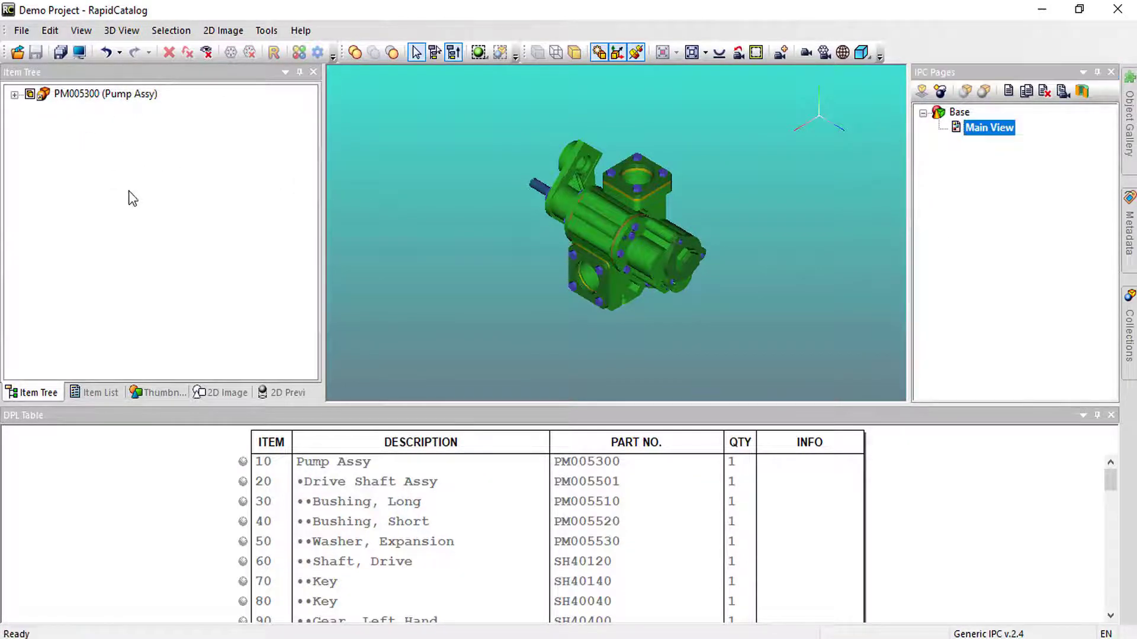
Step: Find the Casing (PM005350) in the DPL table and activate its row on the current page
click(606, 224)
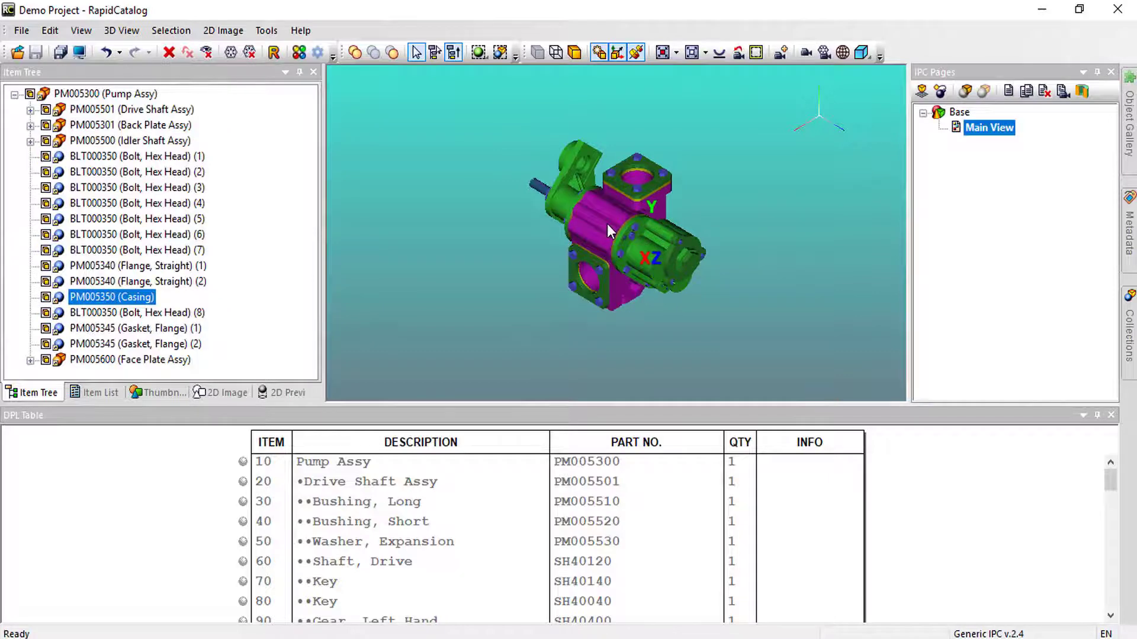
right_click(93, 299)
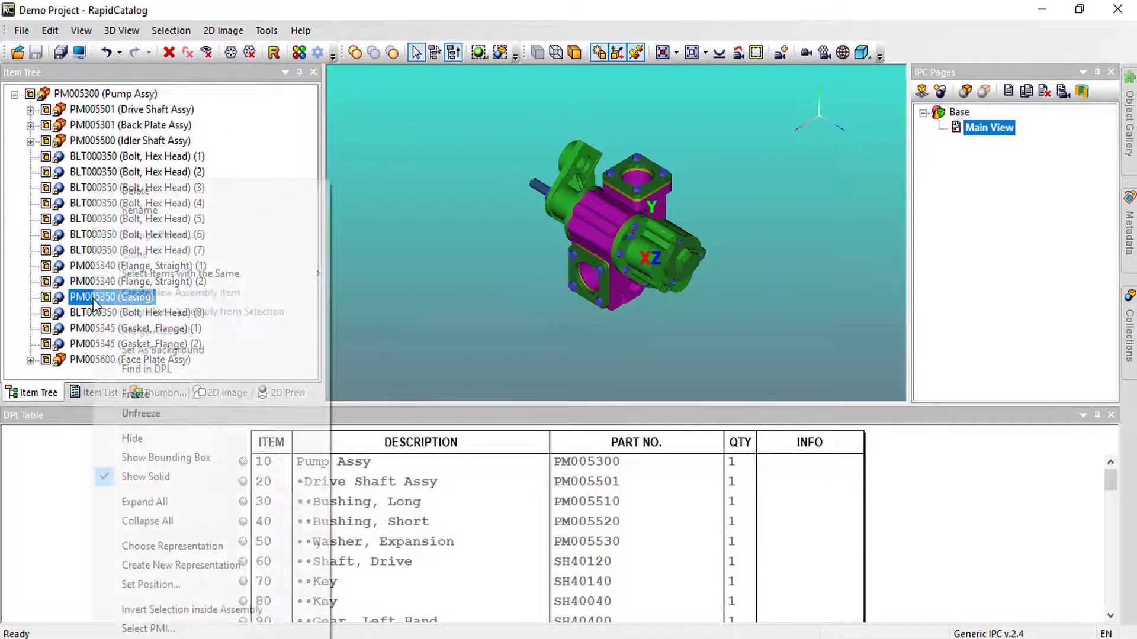
click(188, 375)
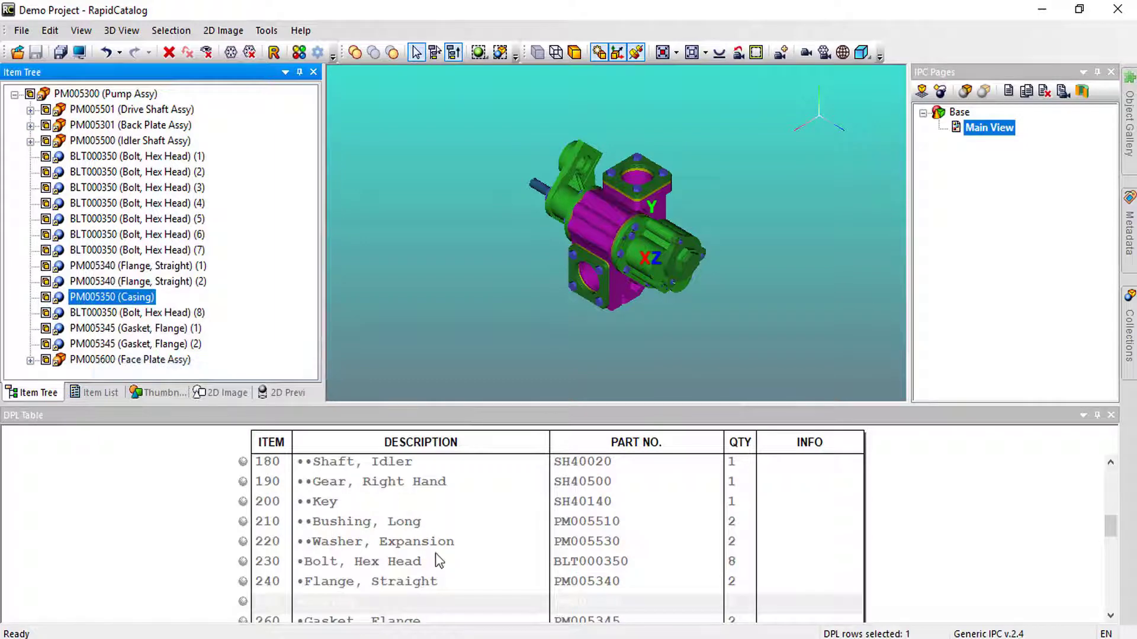
right_click(471, 604)
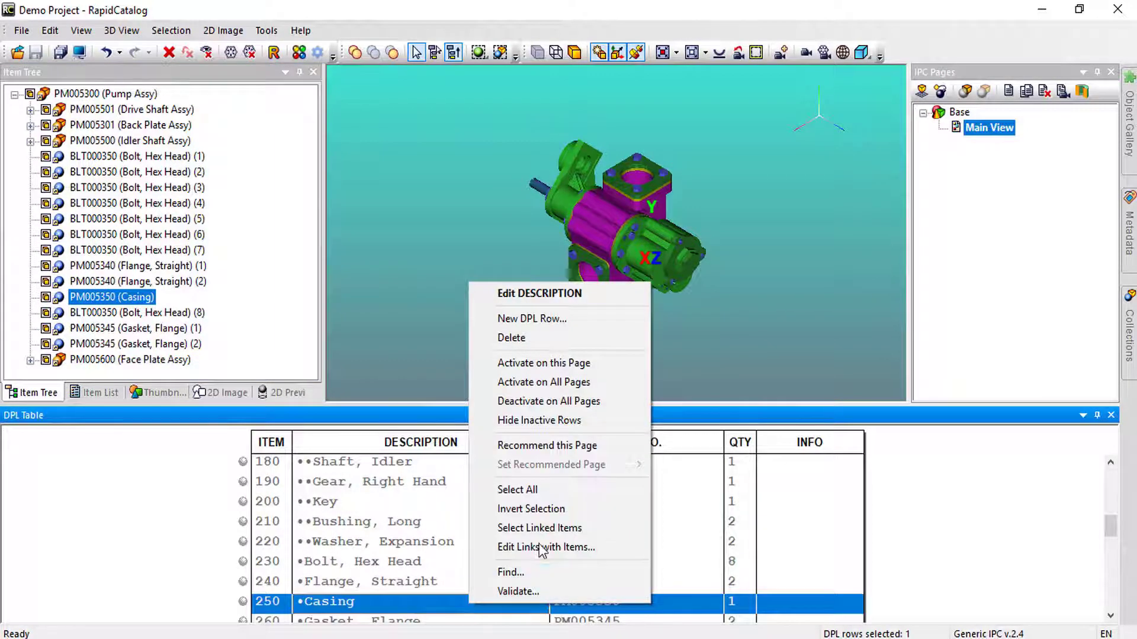
click(543, 360)
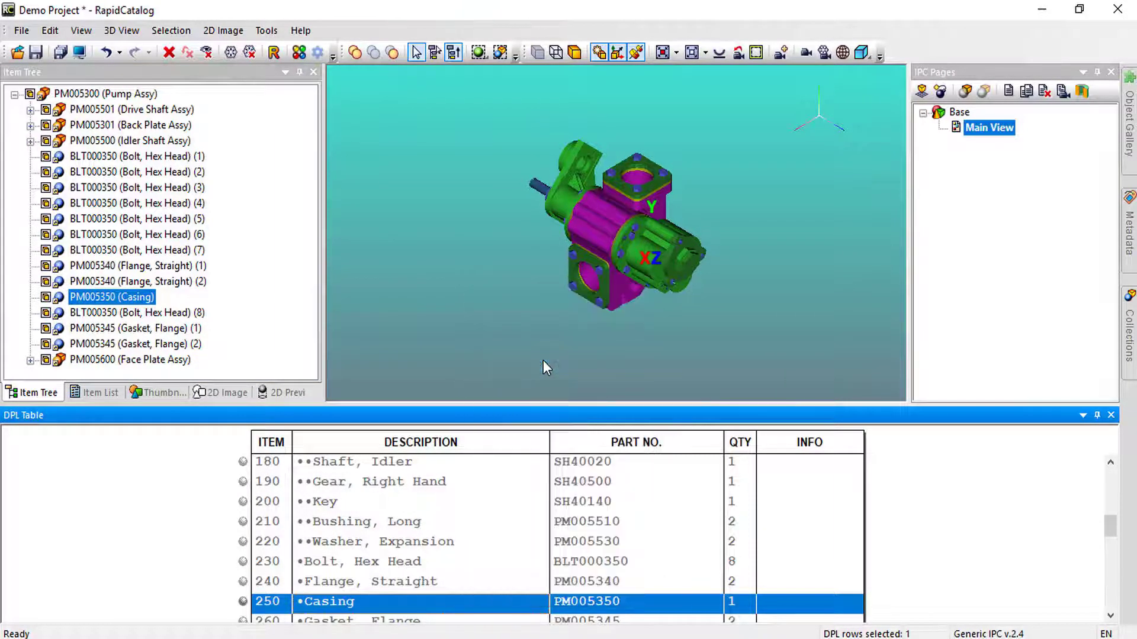
Step: Find the Face Plate Assy (PM005600) in the DPL table and activate its row on this page
click(171, 362)
right_click(172, 361)
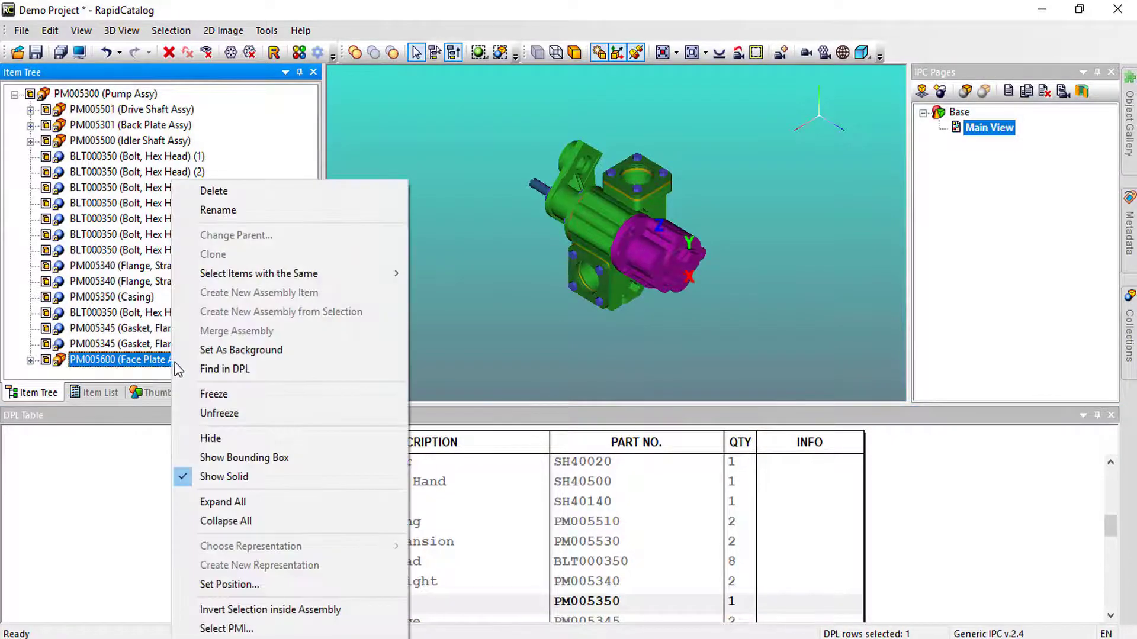
click(294, 370)
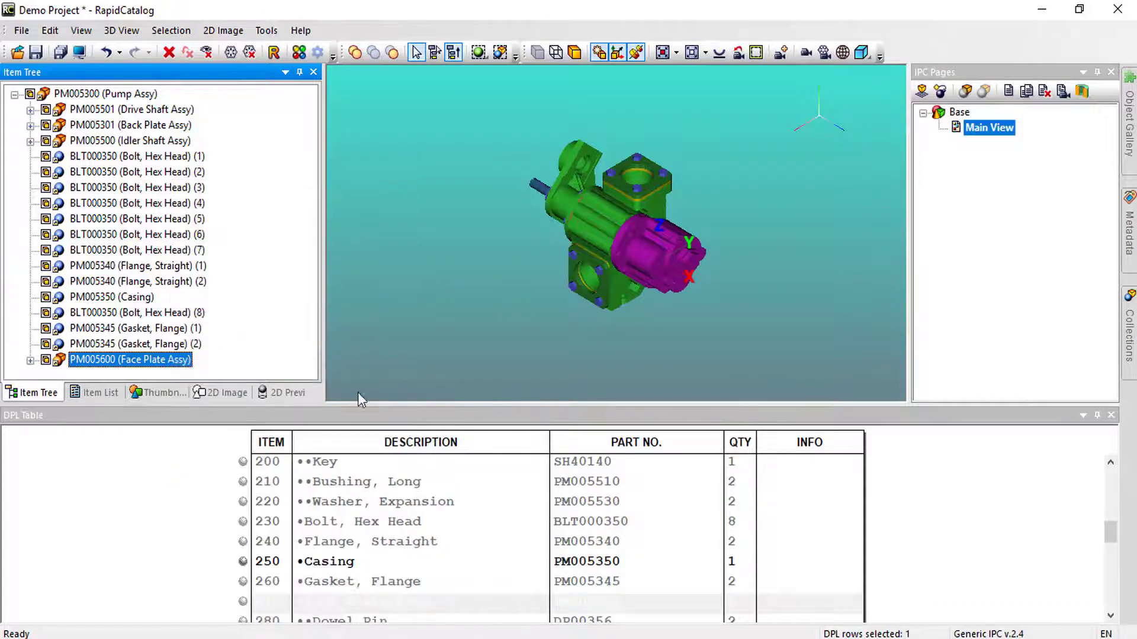
right_click(510, 604)
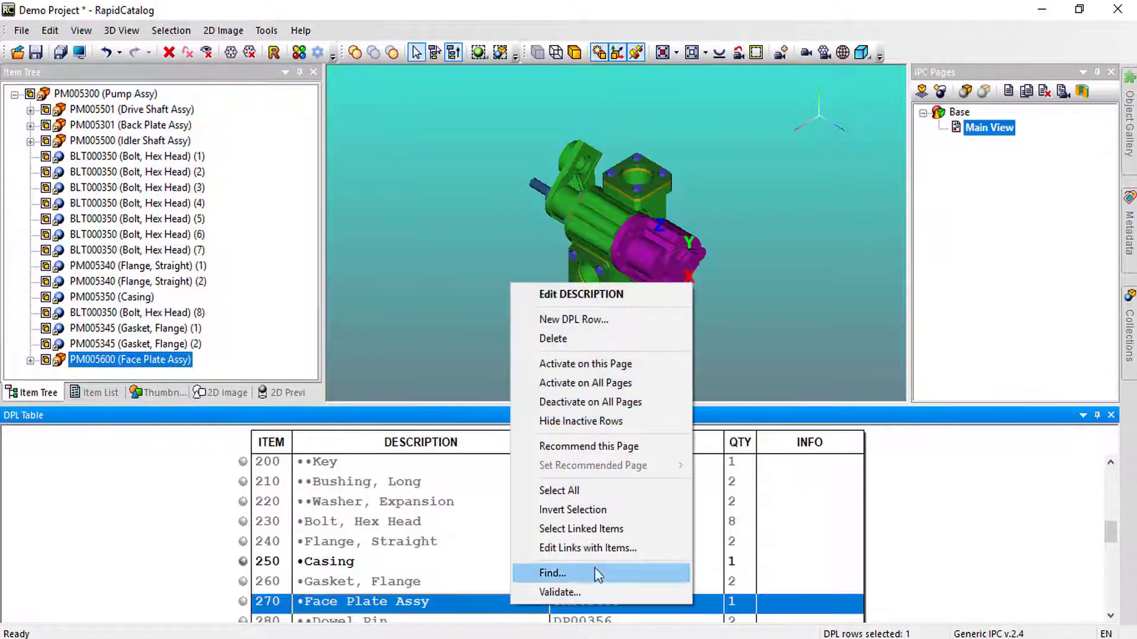
click(607, 362)
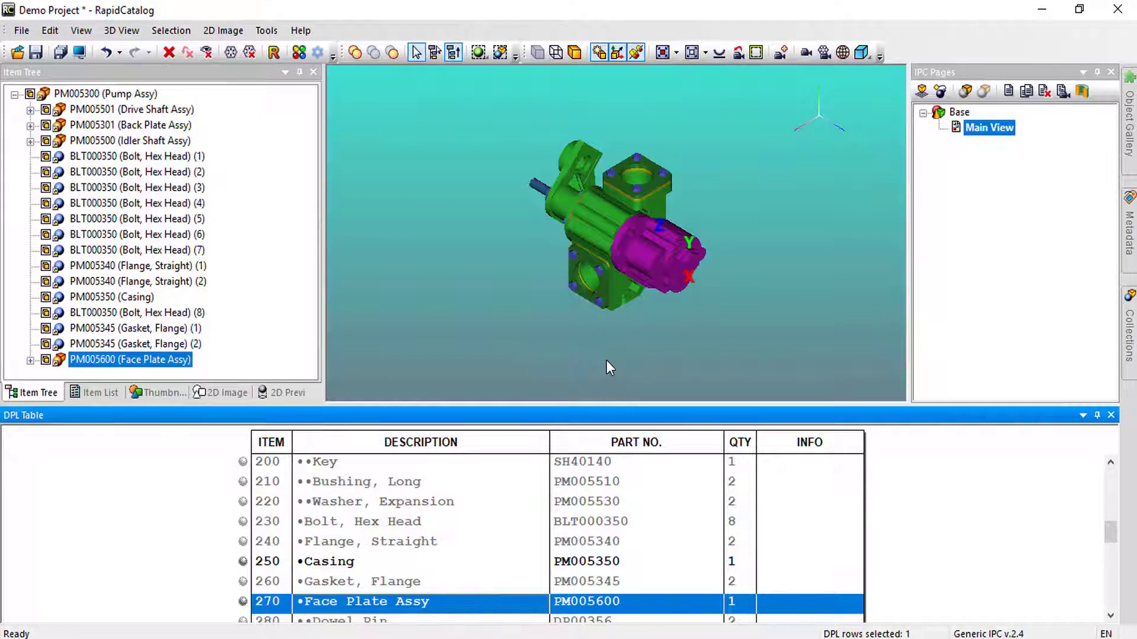
Step: Locate the Back Plate Assy (PM005301) row in the DPL table and activate it on the Main View page
click(167, 125)
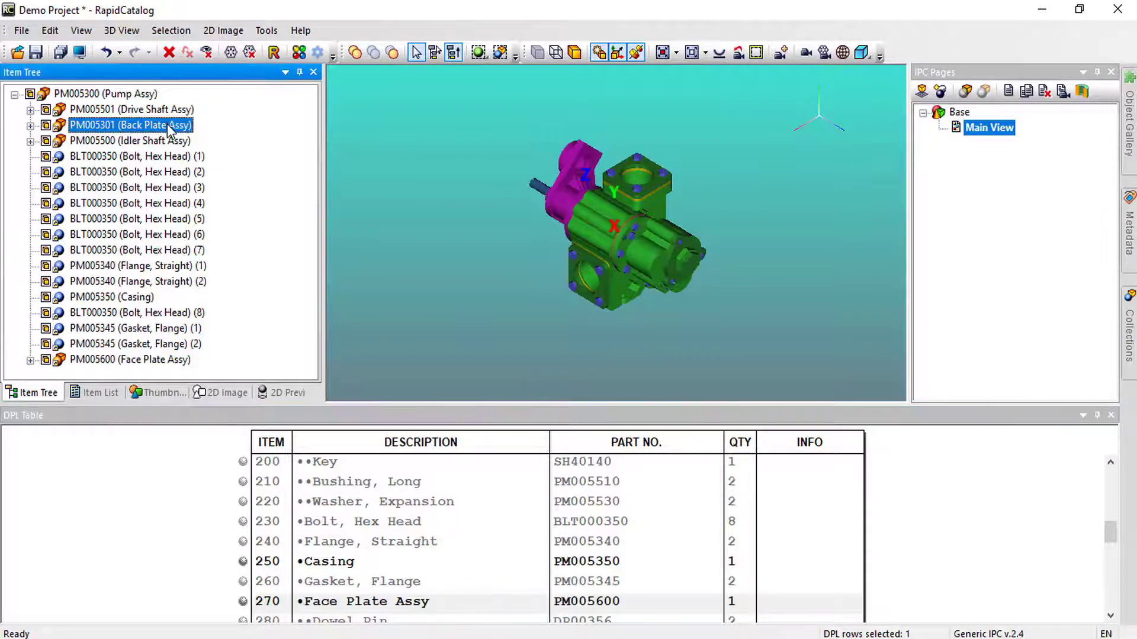
right_click(167, 124)
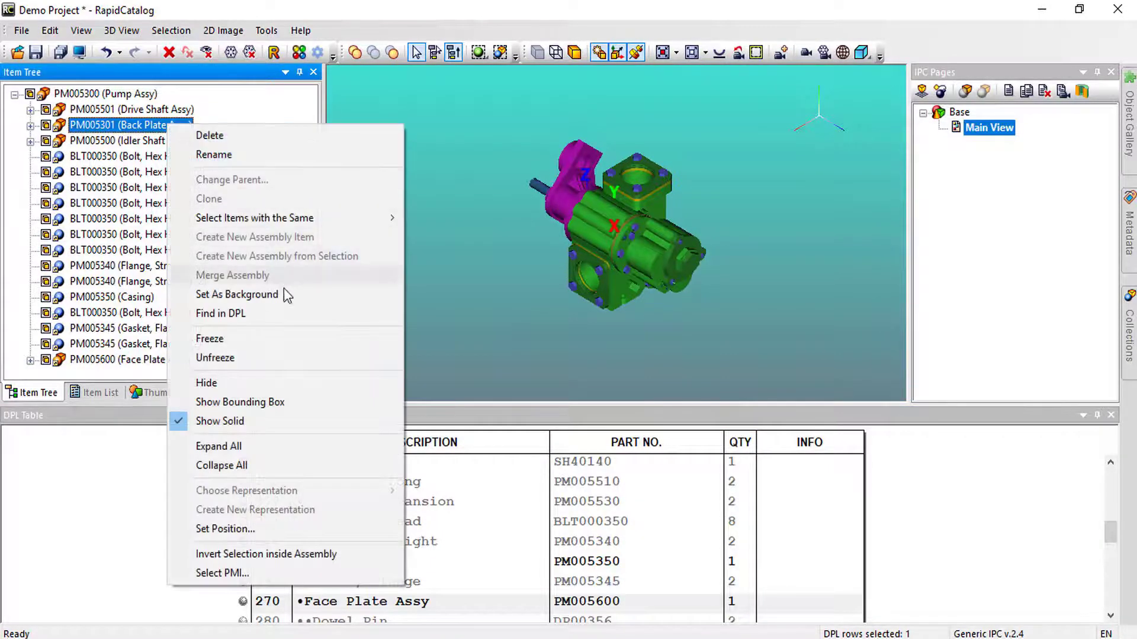
click(277, 313)
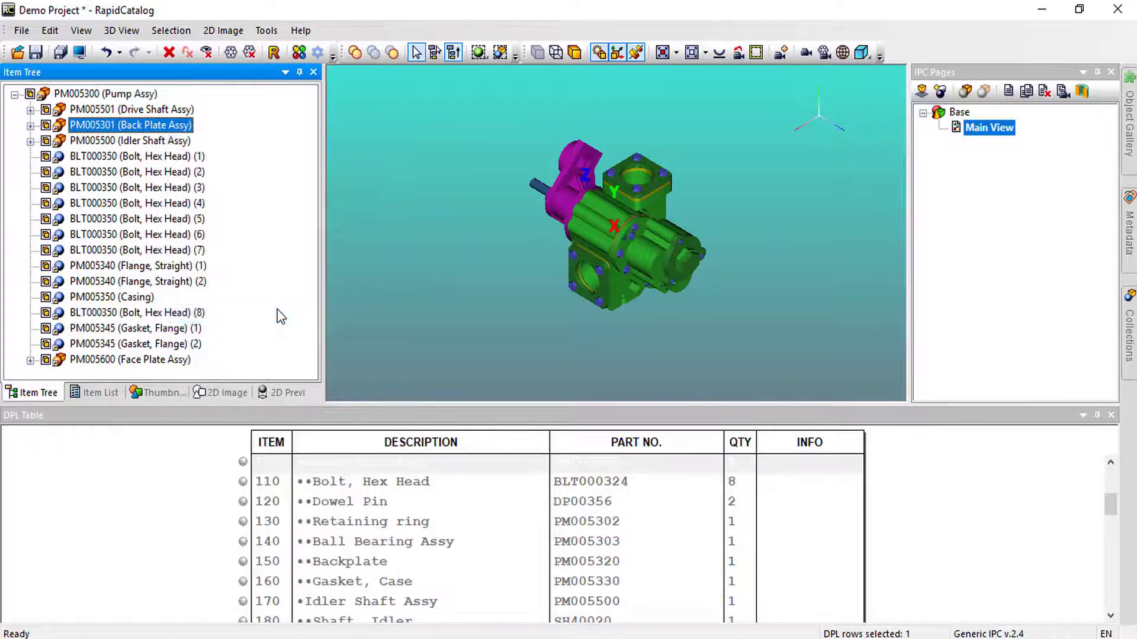
right_click(519, 463)
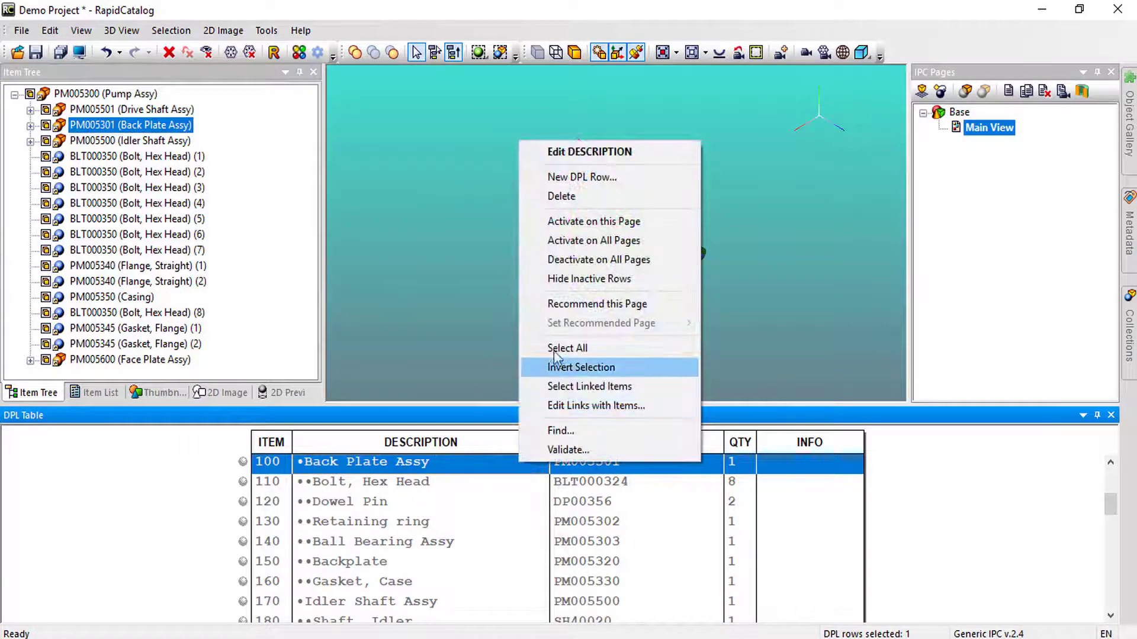
click(582, 228)
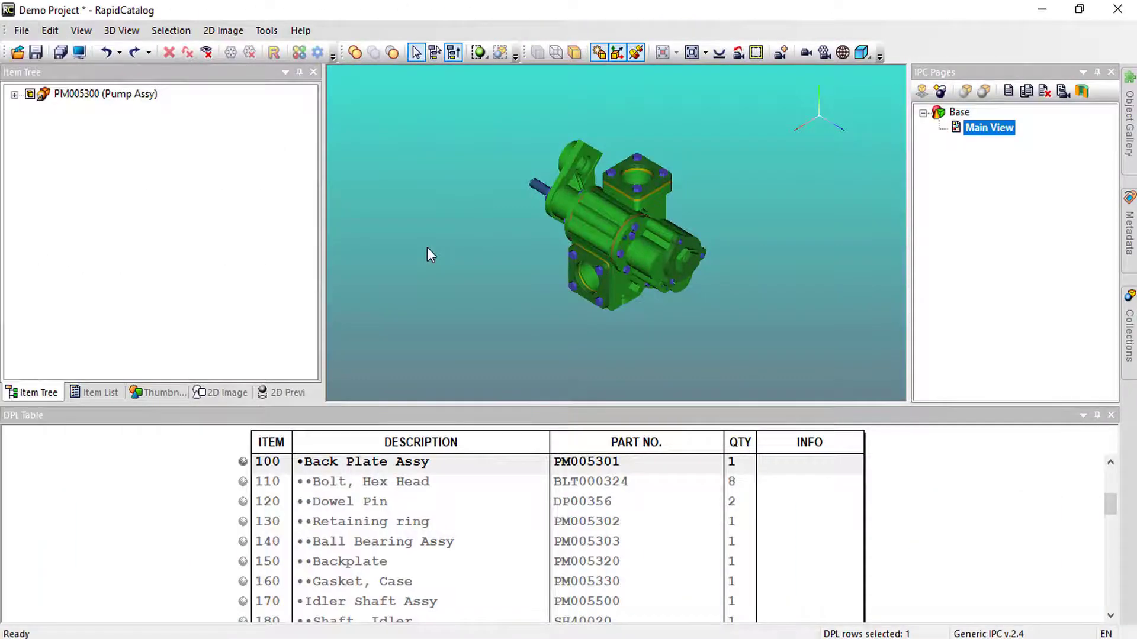
Step: Add a new page beneath Main View and name it Casing View
click(1024, 92)
click(1009, 148)
right_click(1008, 148)
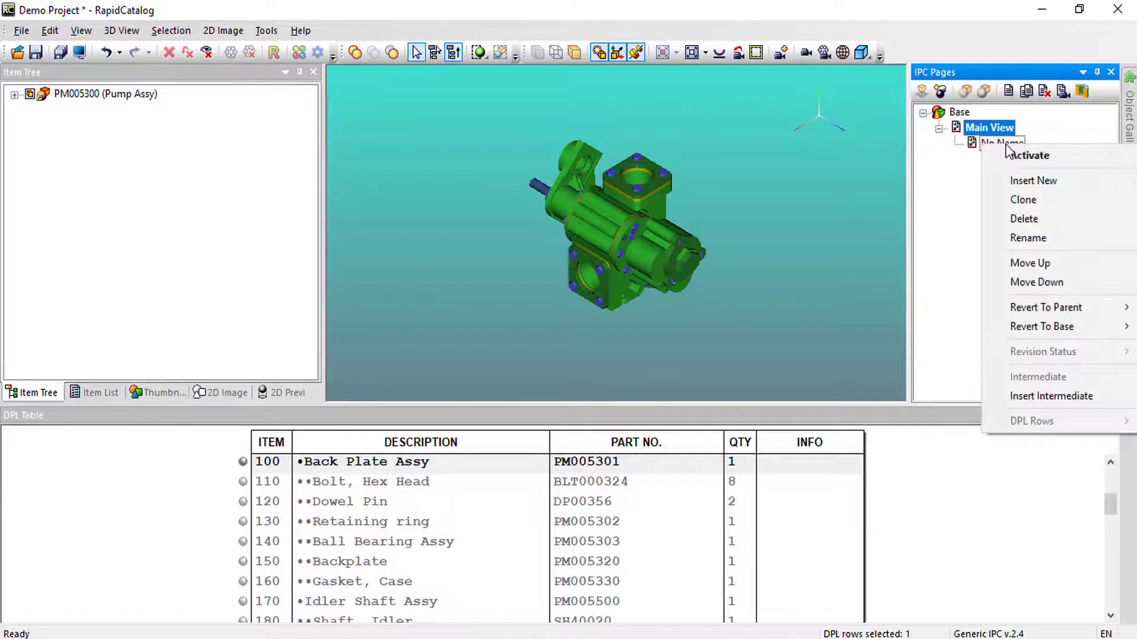
click(1033, 239)
text(Casing View)
key(Return)
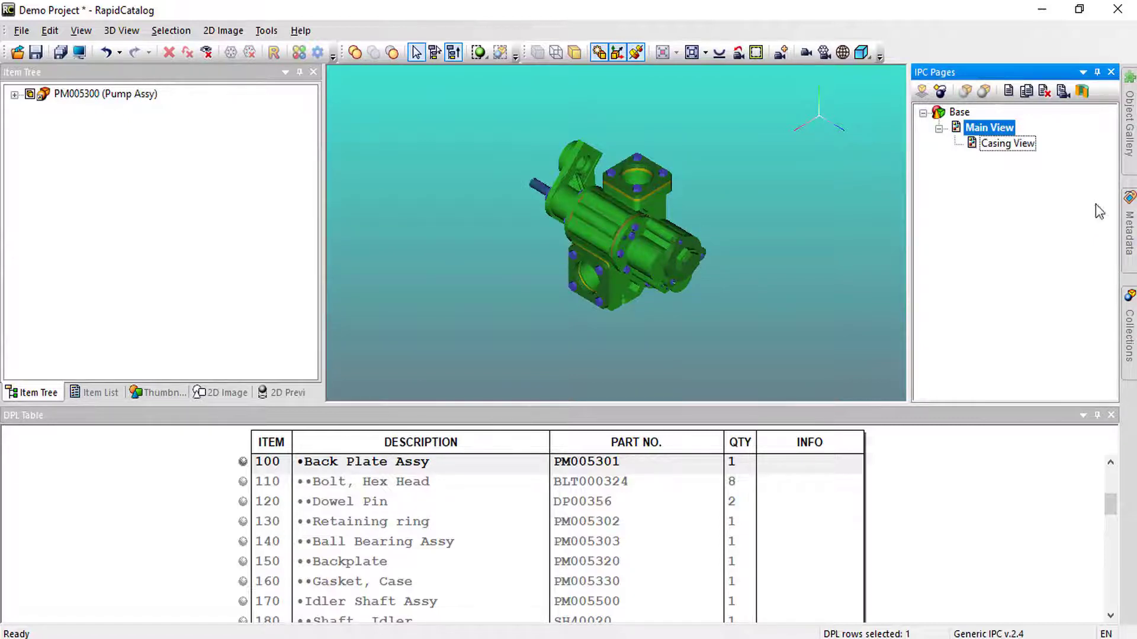
Step: Activate Casing View and delete the Drive Shaft, Back Plate, Idler Shaft and Face Plate assemblies from it, keeping the casing, bolts, flanges and gaskets
right_click(1012, 143)
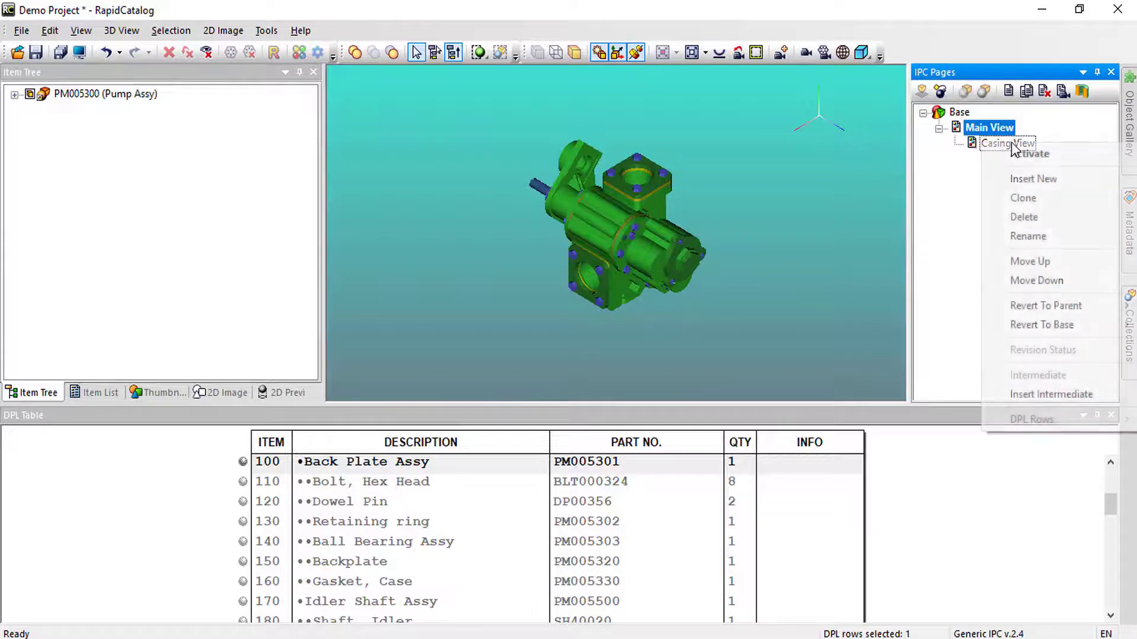
click(1070, 155)
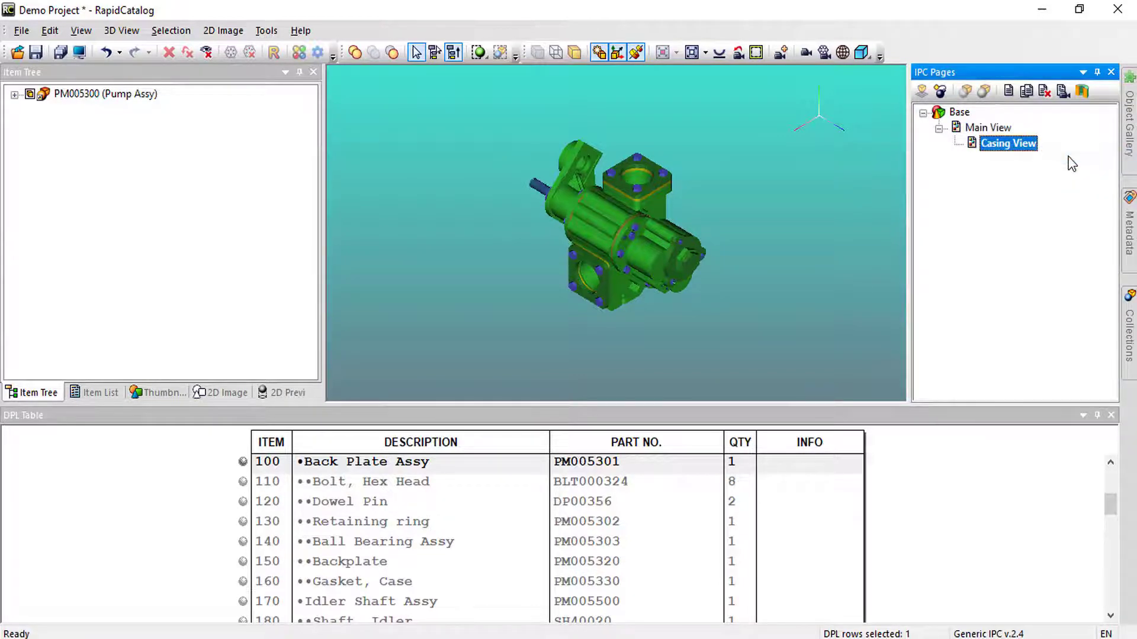
click(14, 94)
click(165, 159)
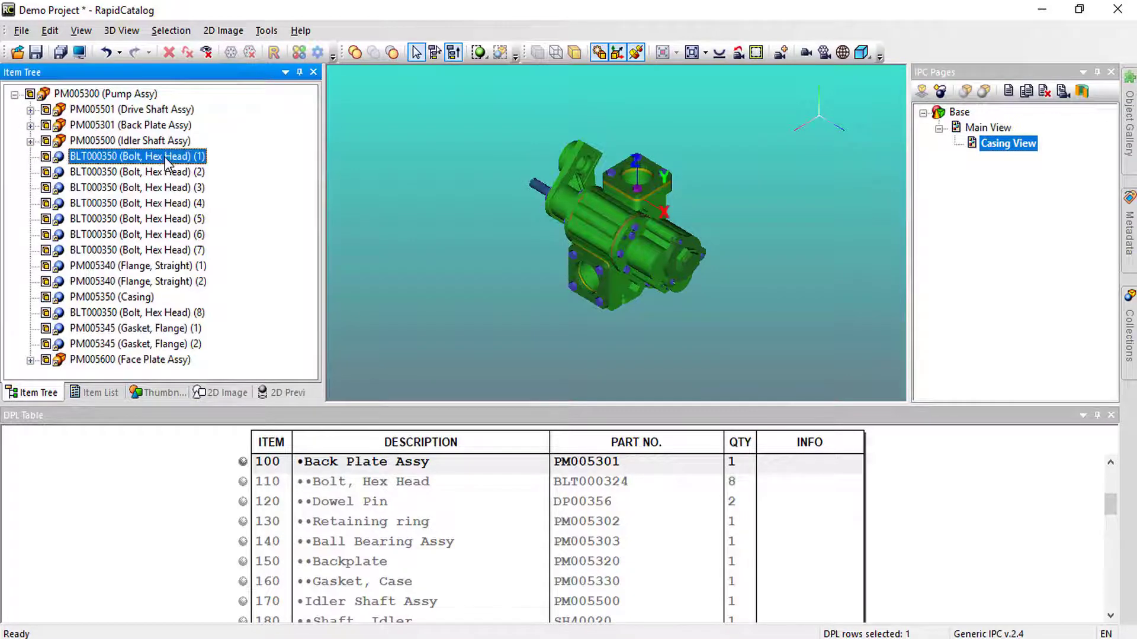
shift+click(176, 345)
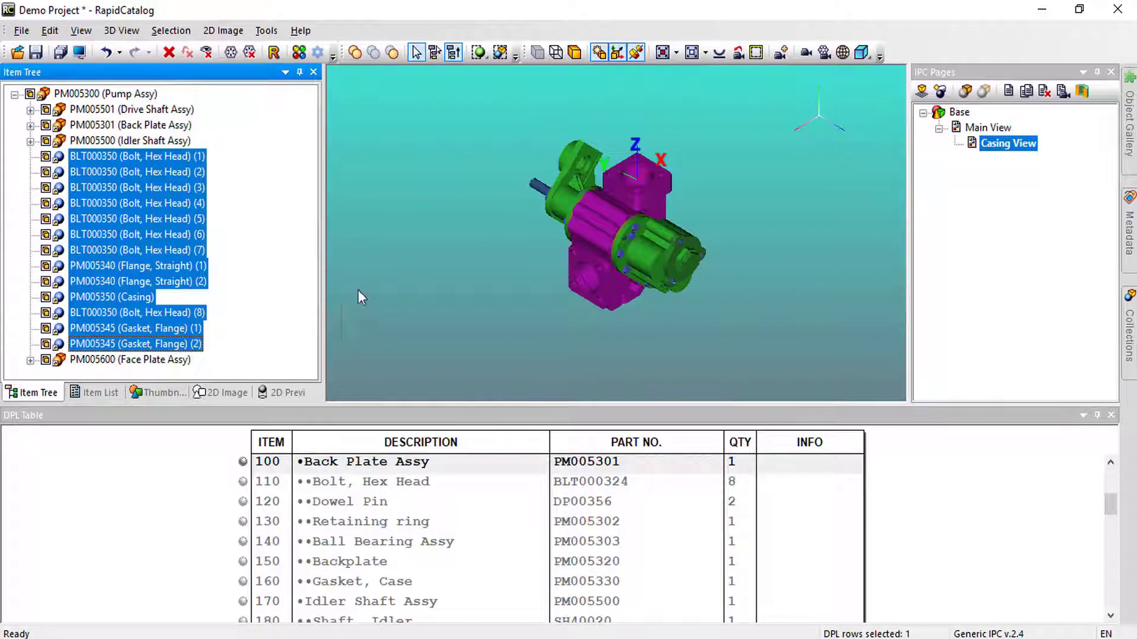
click(392, 52)
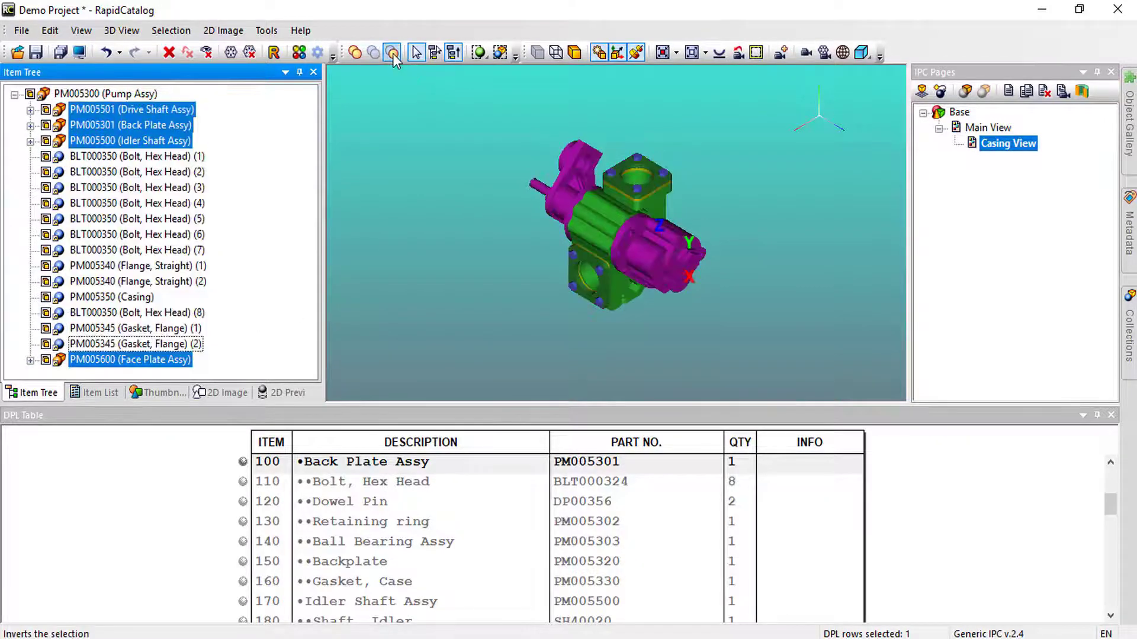
click(169, 53)
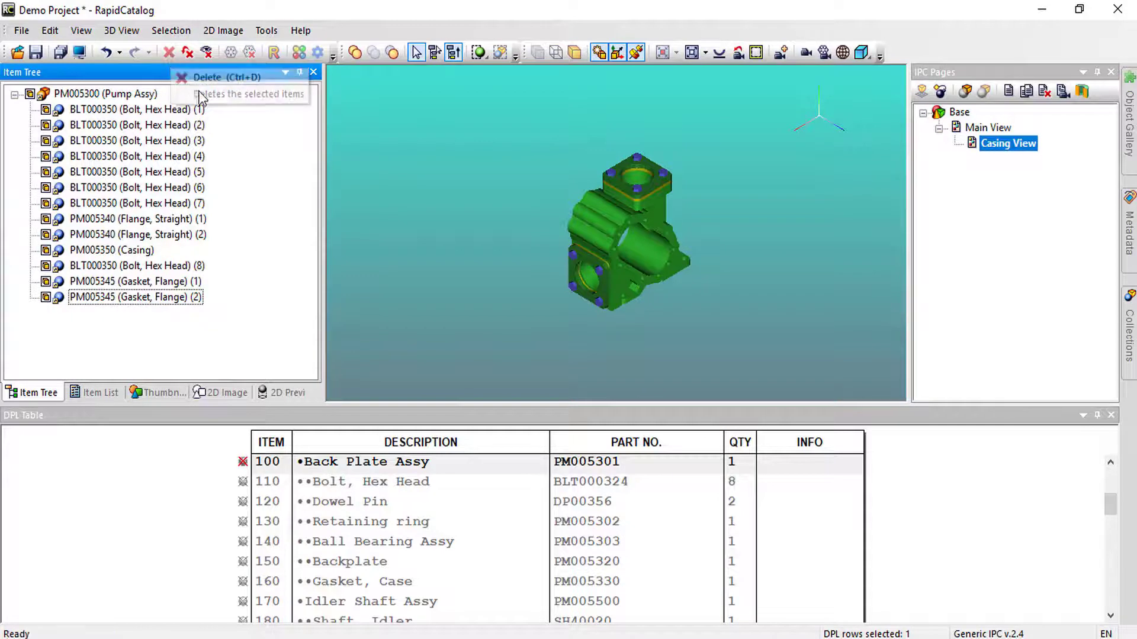
Step: Using Frame Crossing selection, set up a linear explosion of the casing with its upper flange, gasket and four bolts
click(488, 52)
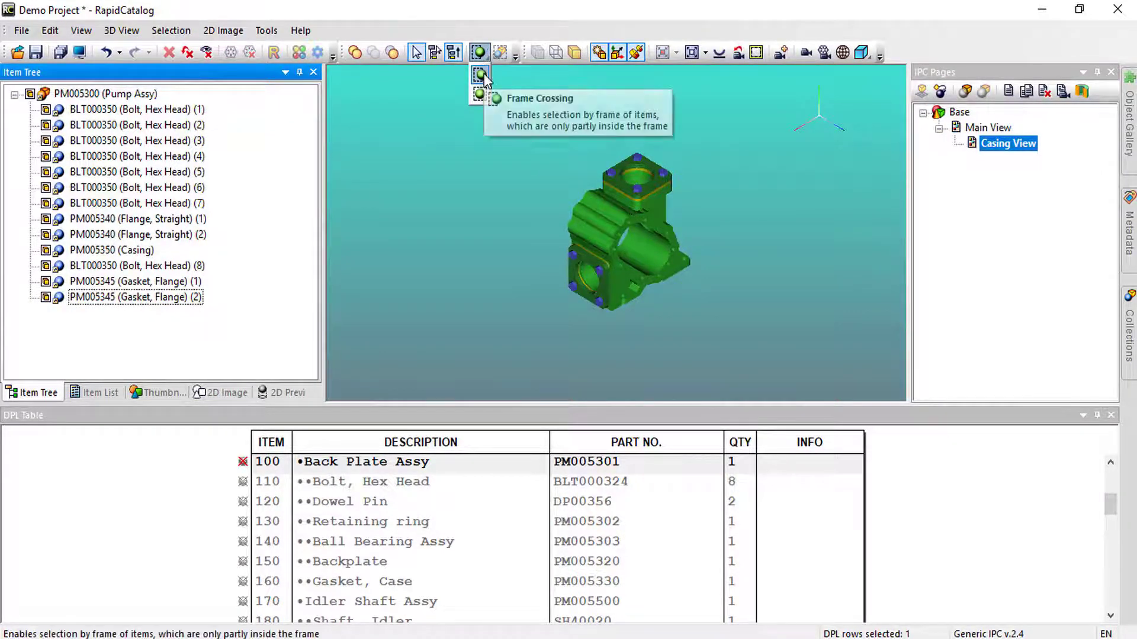
click(482, 76)
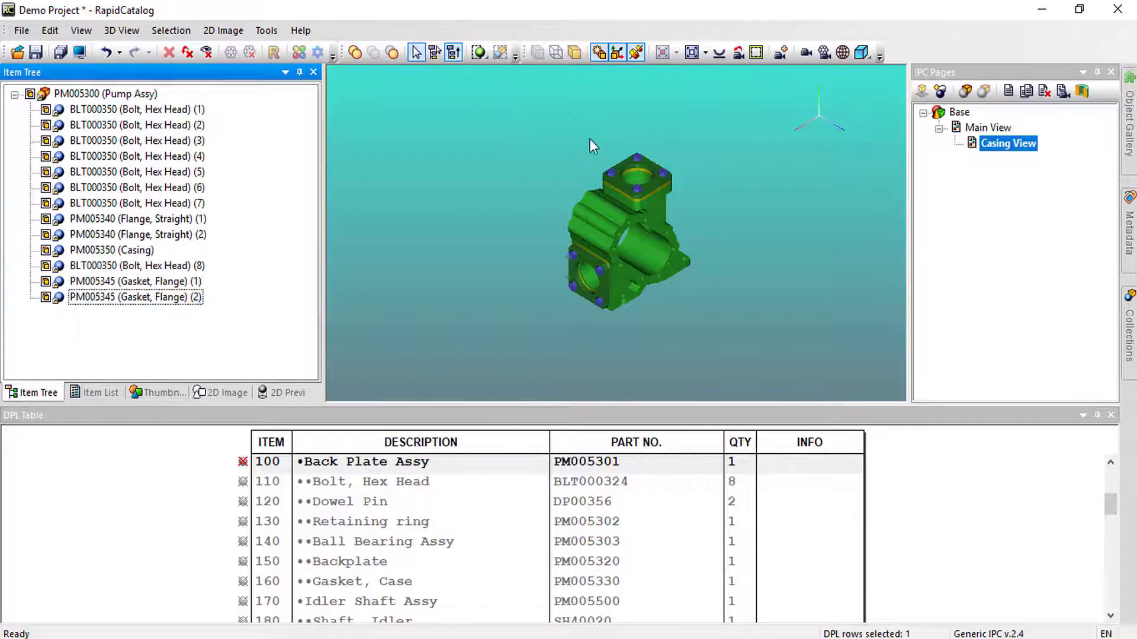
drag(565, 109, 711, 225)
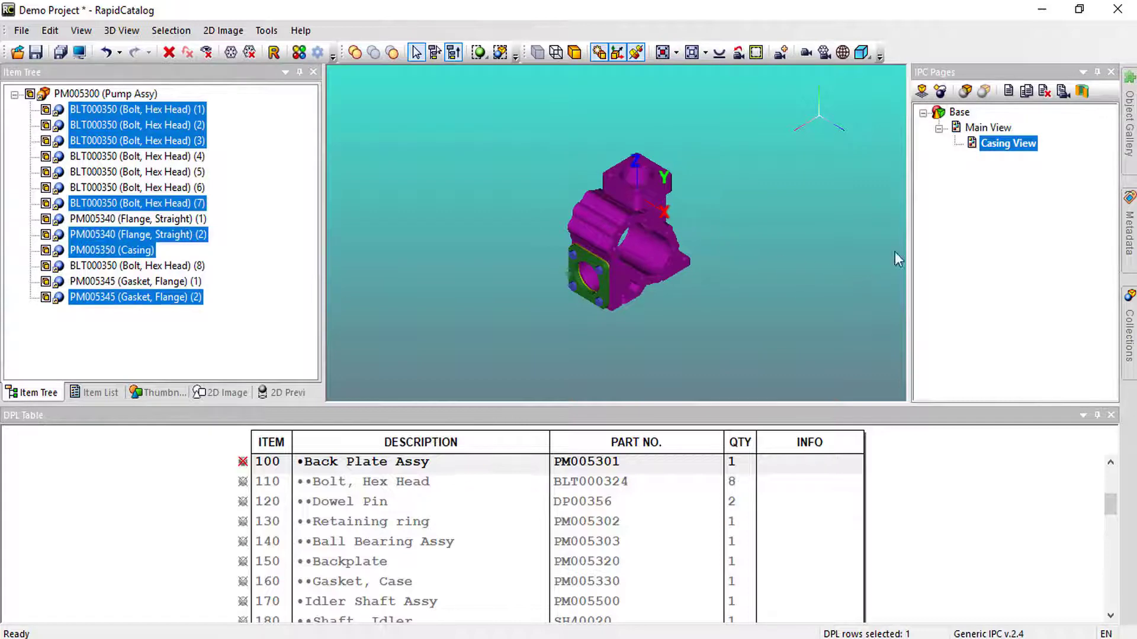
click(943, 93)
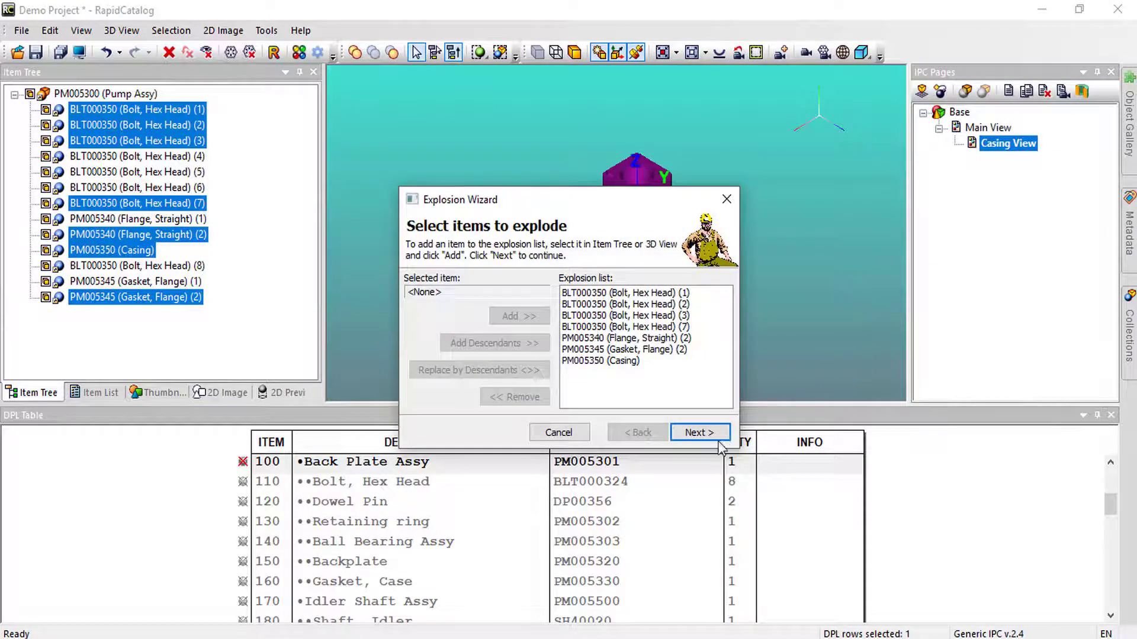
click(698, 433)
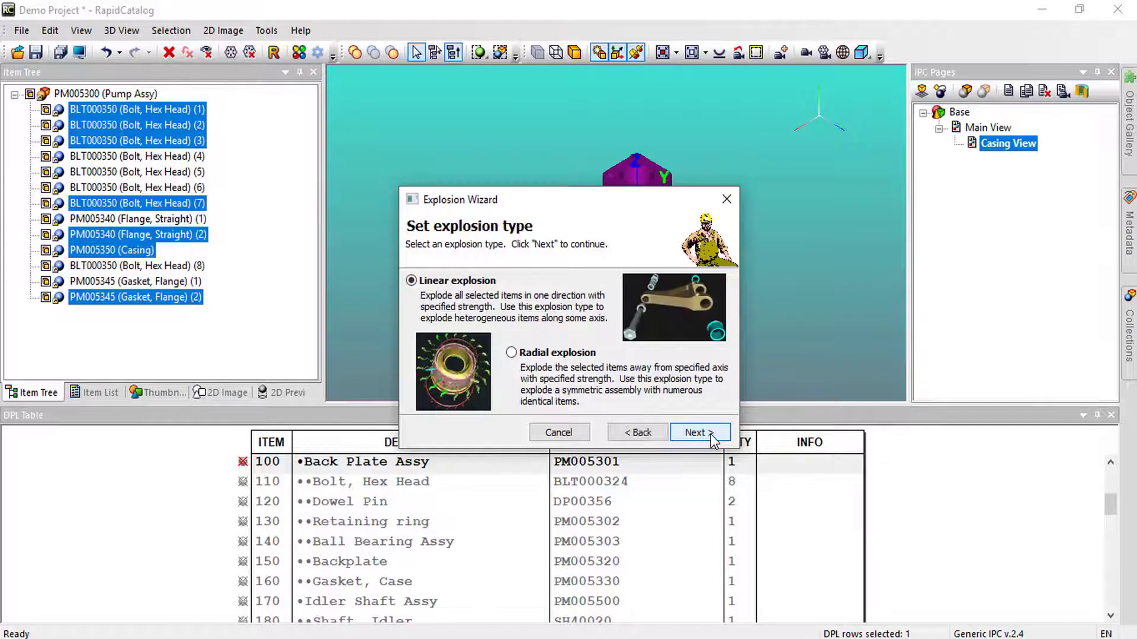
click(699, 433)
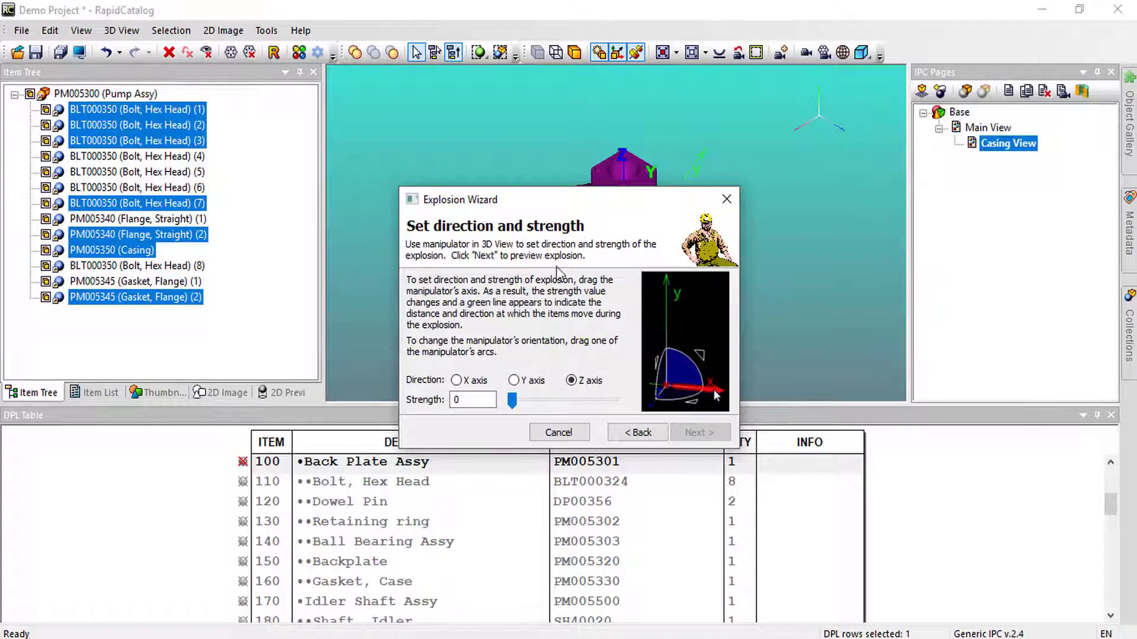
Step: Place the manipulator on the upper flange and complete the explosion upward along the Y axis with strength about 0.5537
drag(525, 203, 694, 378)
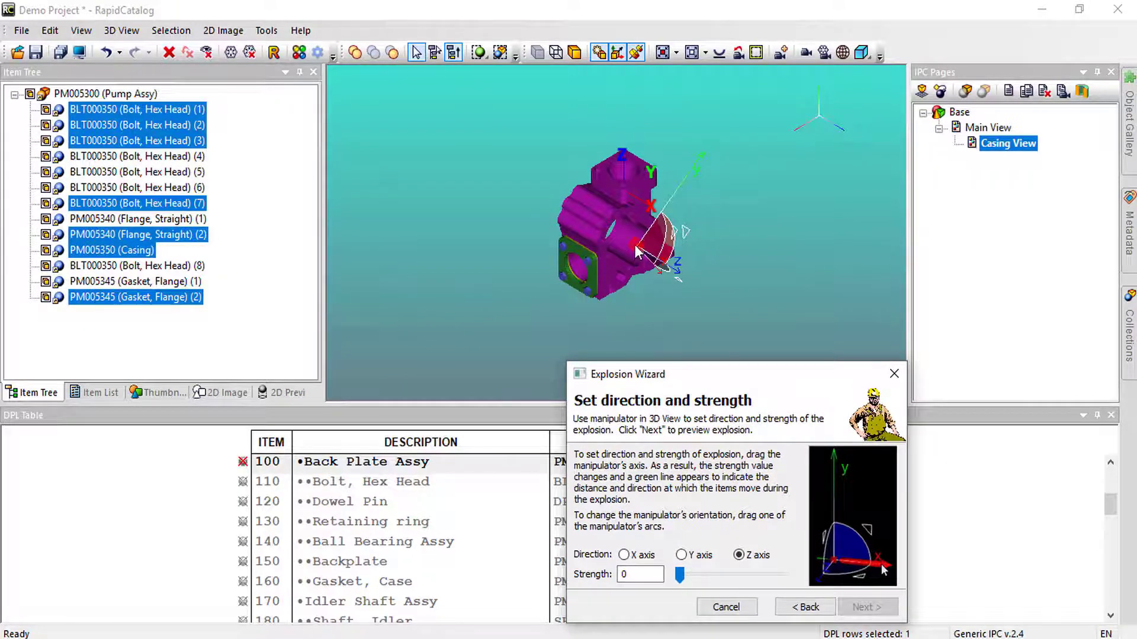
drag(634, 255, 616, 168)
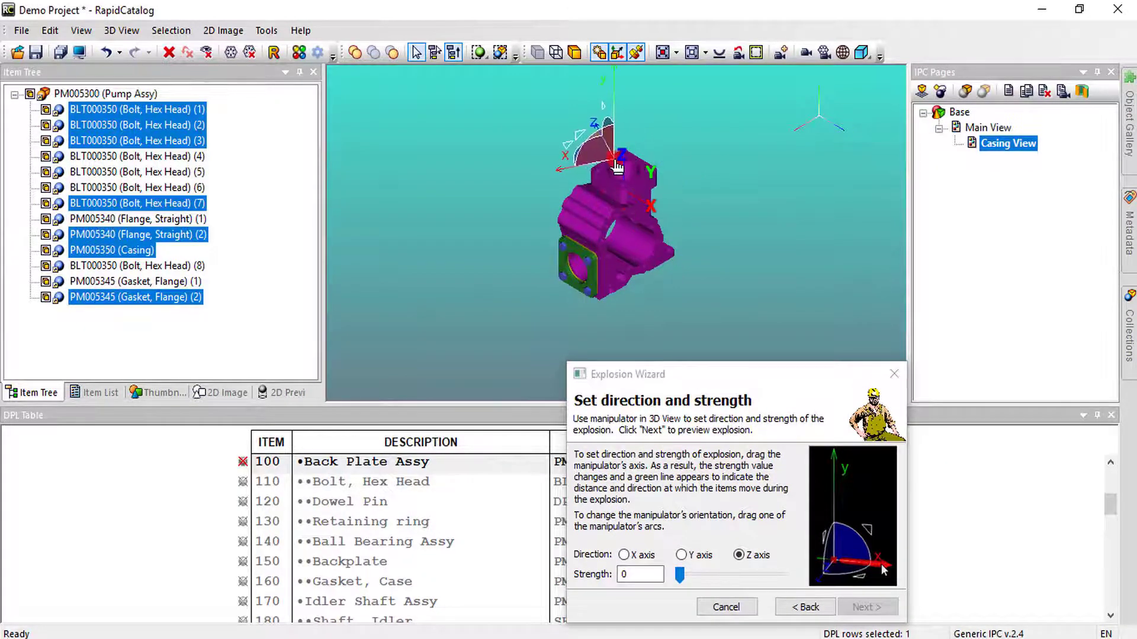
drag(617, 123, 613, 94)
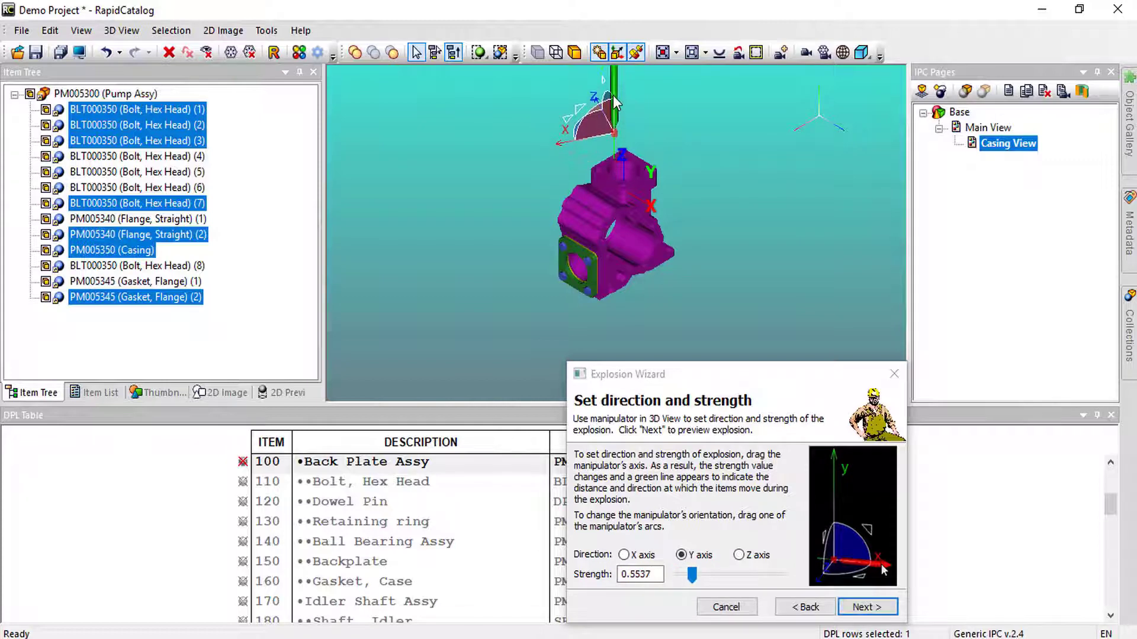
click(864, 610)
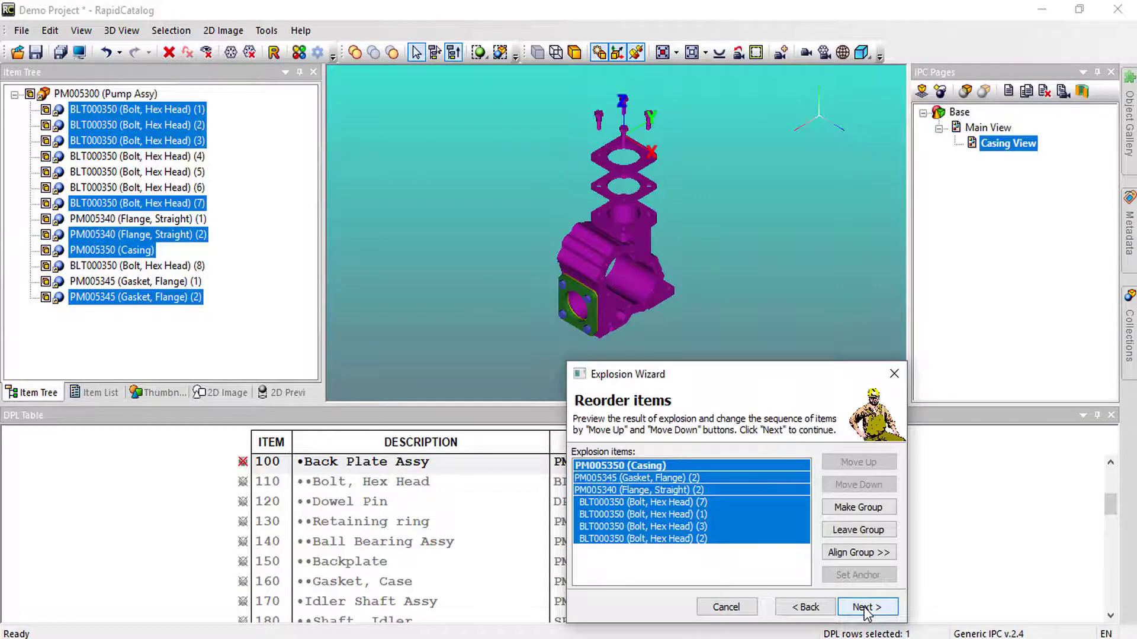
click(866, 608)
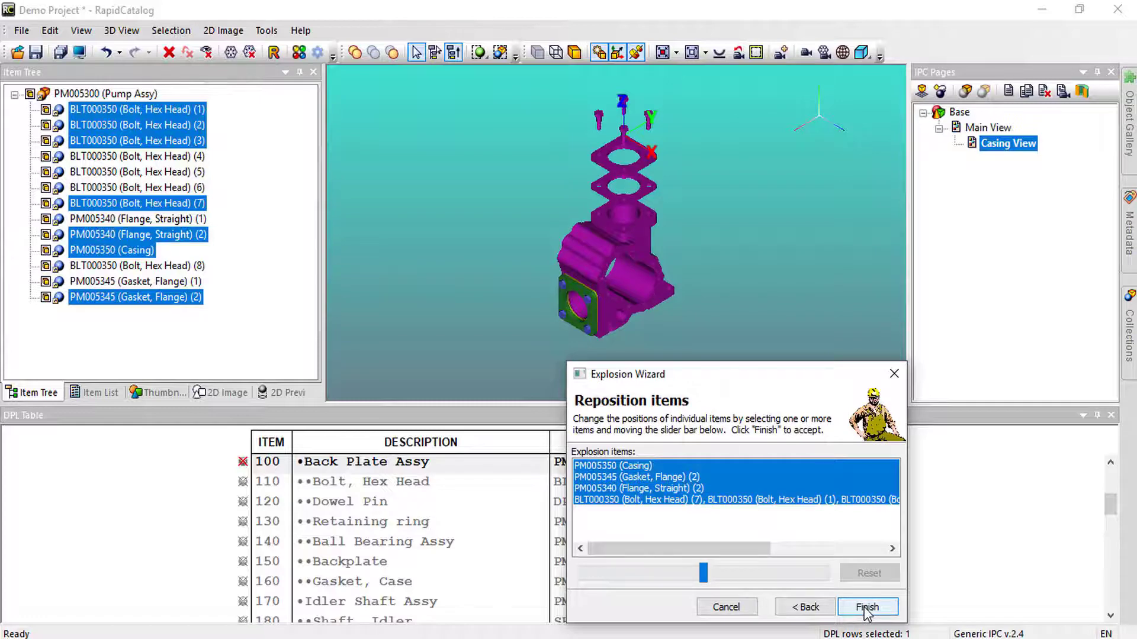
click(867, 608)
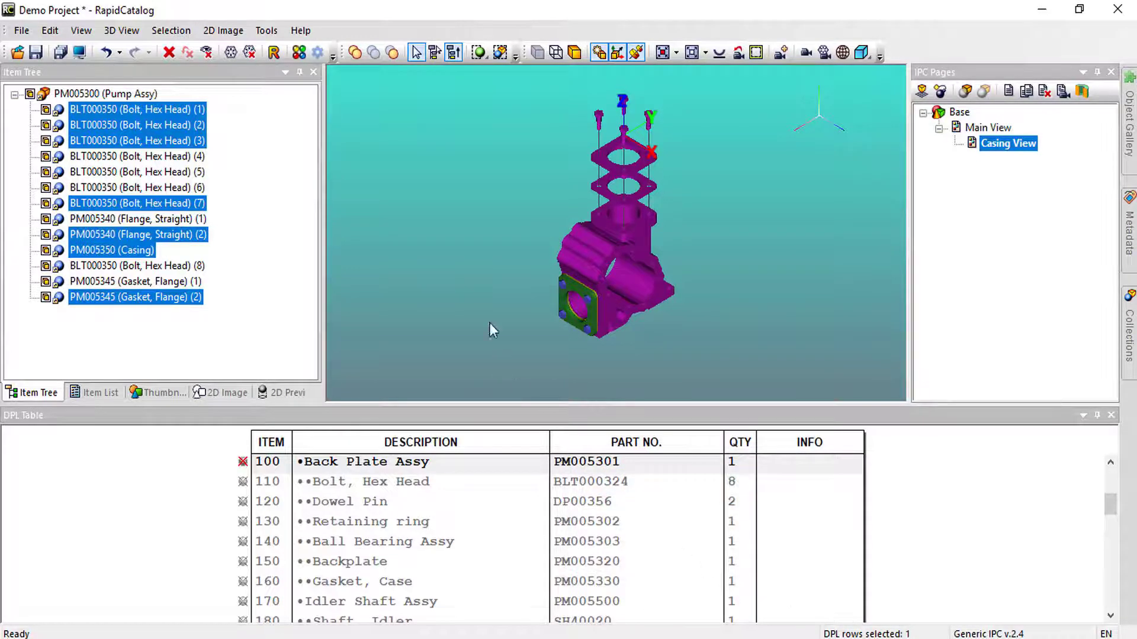
click(463, 241)
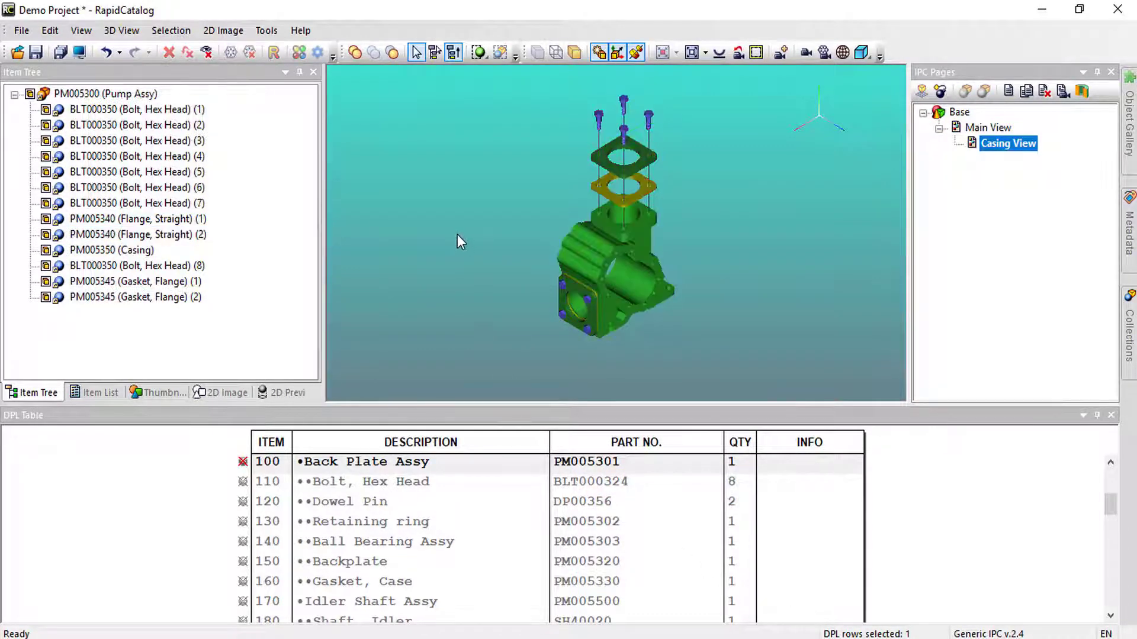
Step: Set up a linear explosion in a new collection named Explosion 2 for the casing and its lower side flange, gasket and four bolts
drag(457, 235, 661, 420)
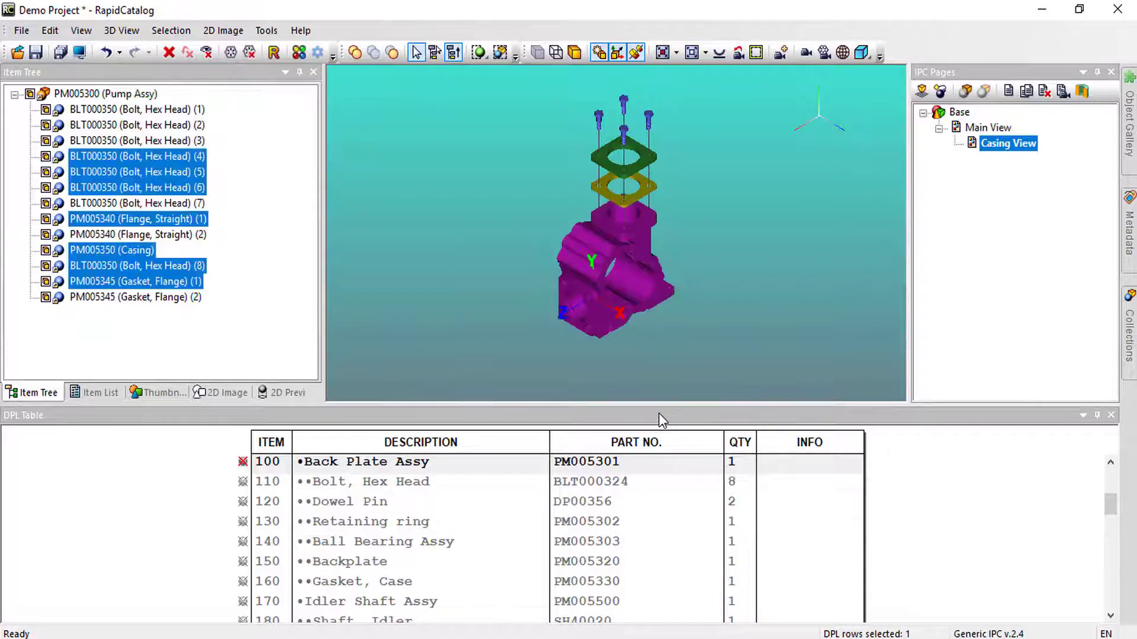
click(939, 92)
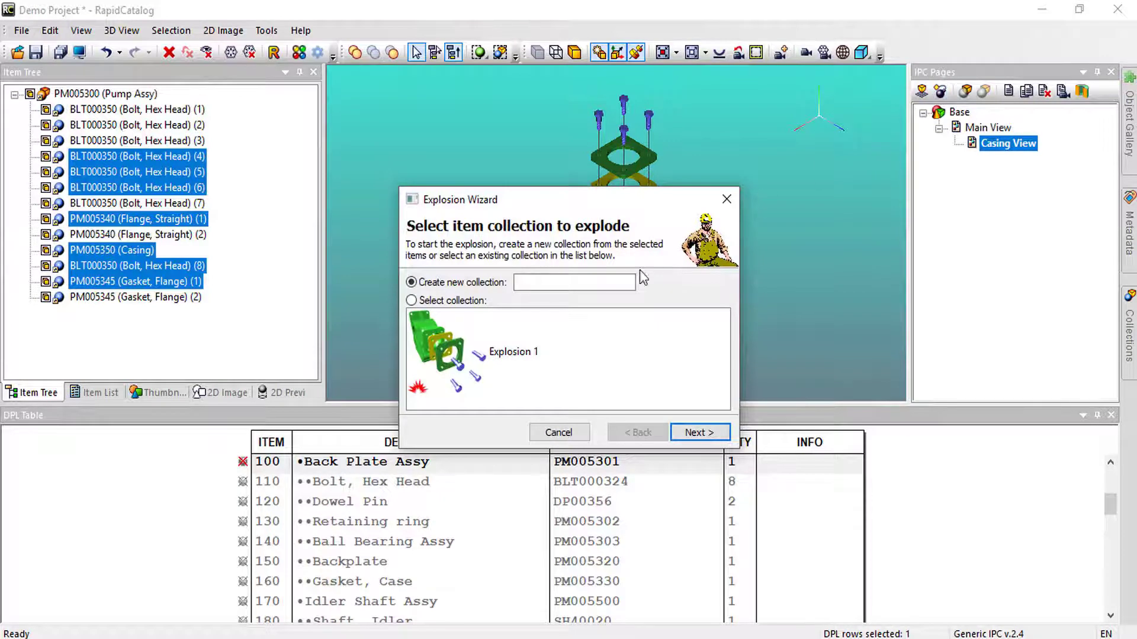
click(593, 285)
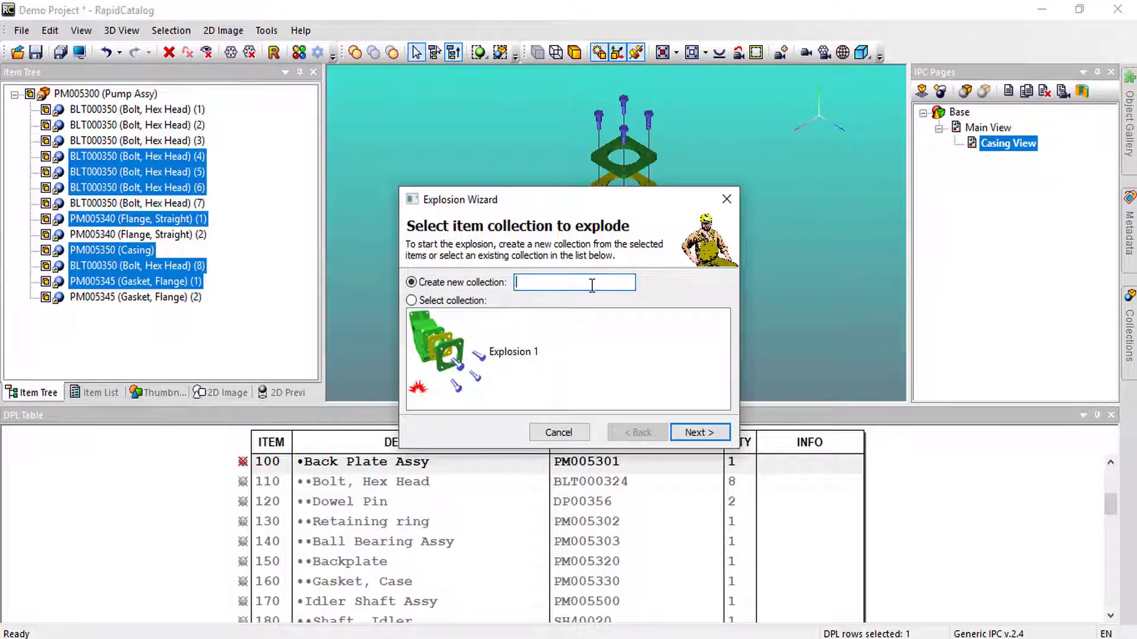
text(Explosion 2)
key(Return)
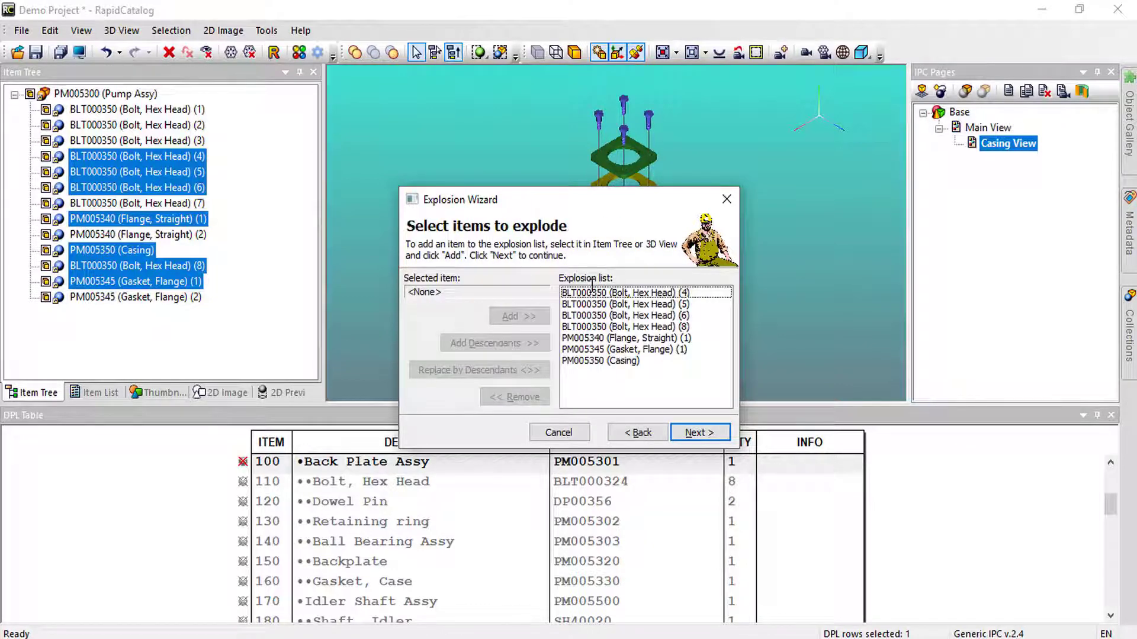
click(715, 437)
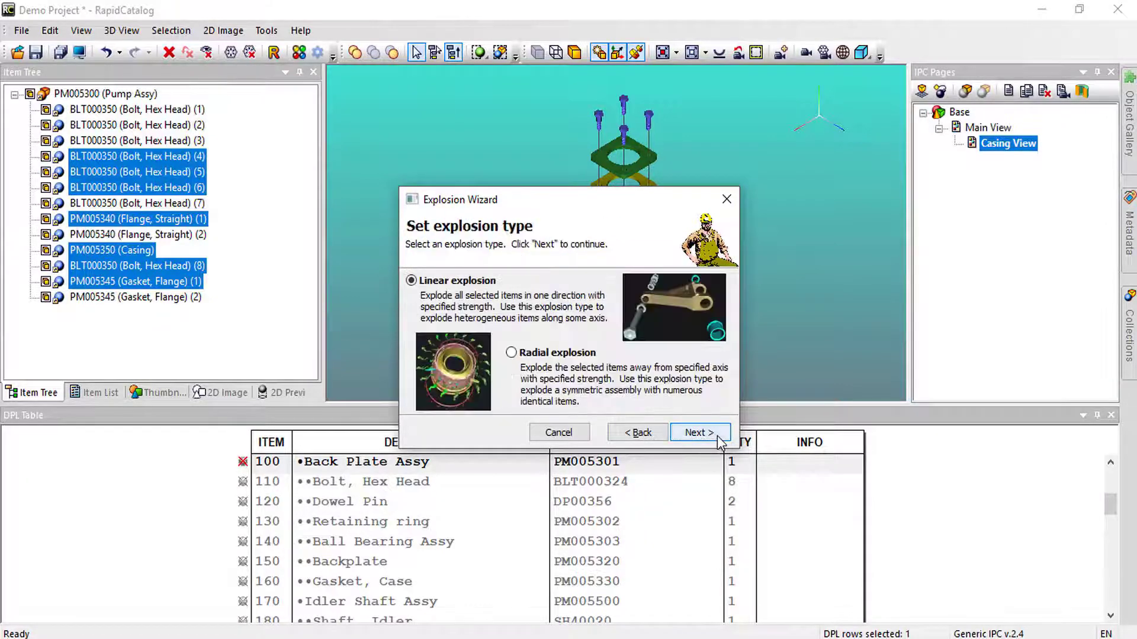
click(715, 434)
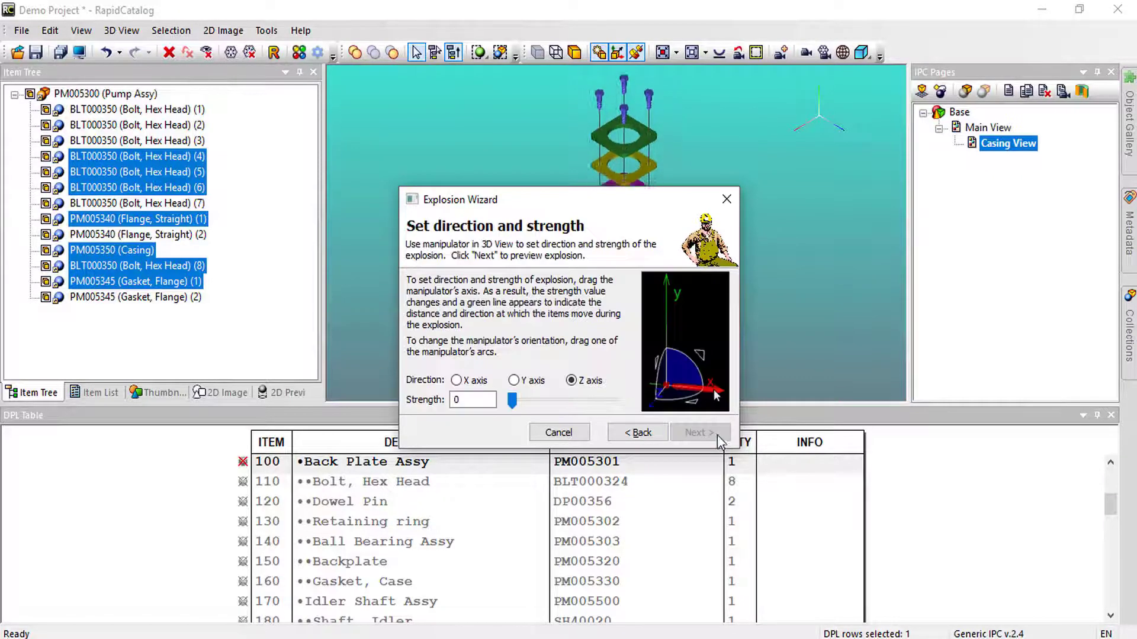
Step: Place the manipulator on the side flange and complete the outward explosion along the Y axis with strength about 0.5694
drag(504, 195, 653, 378)
drag(633, 253, 525, 336)
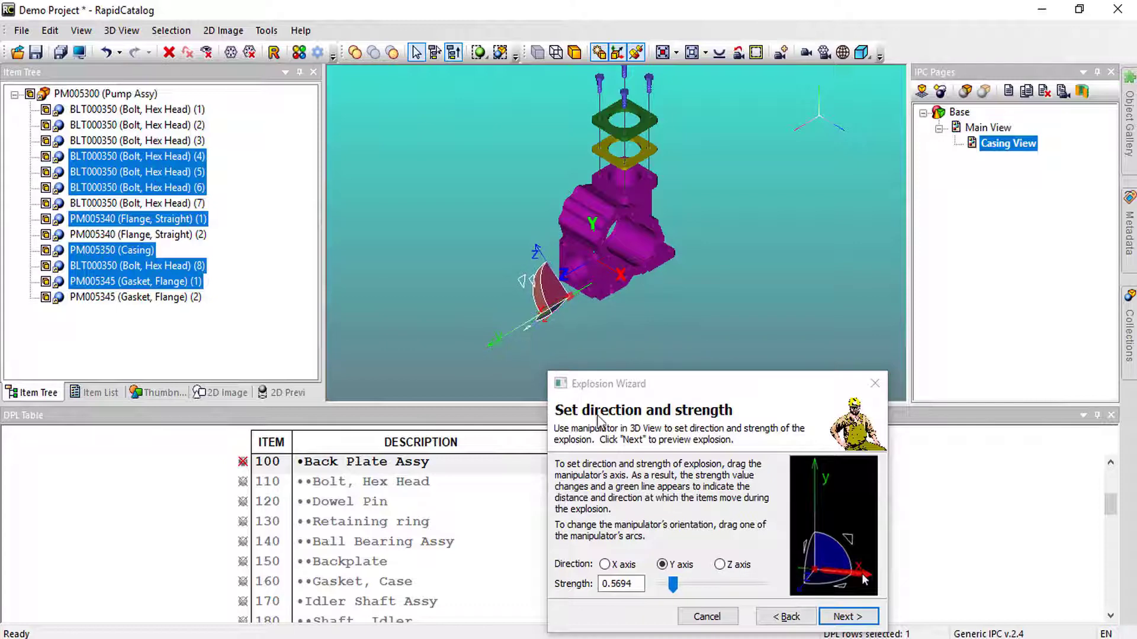
click(835, 617)
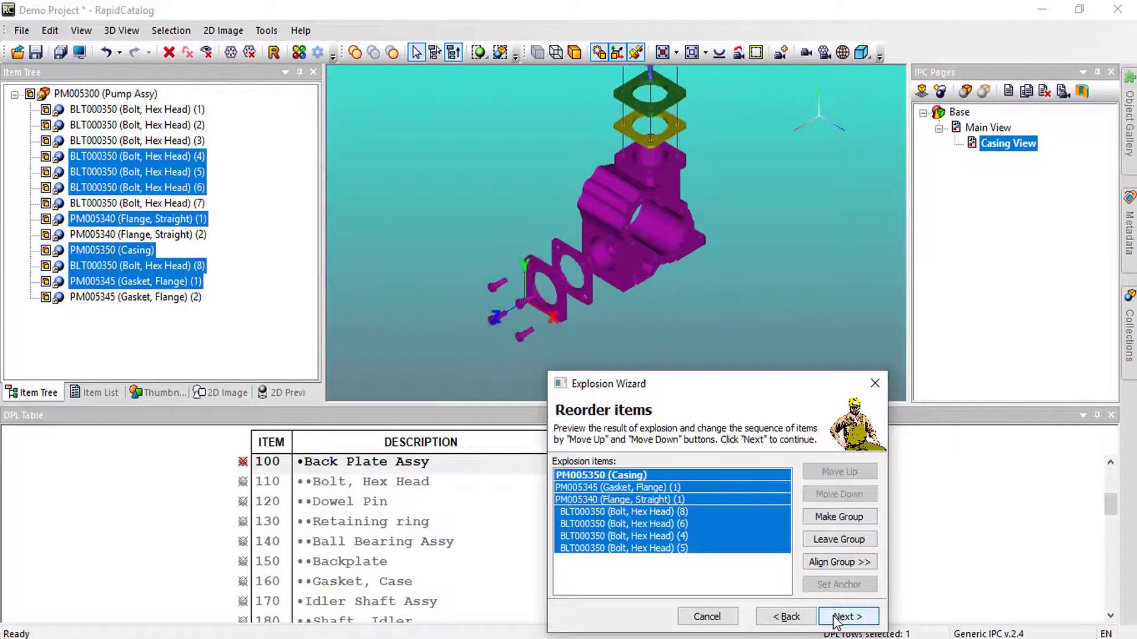
click(836, 620)
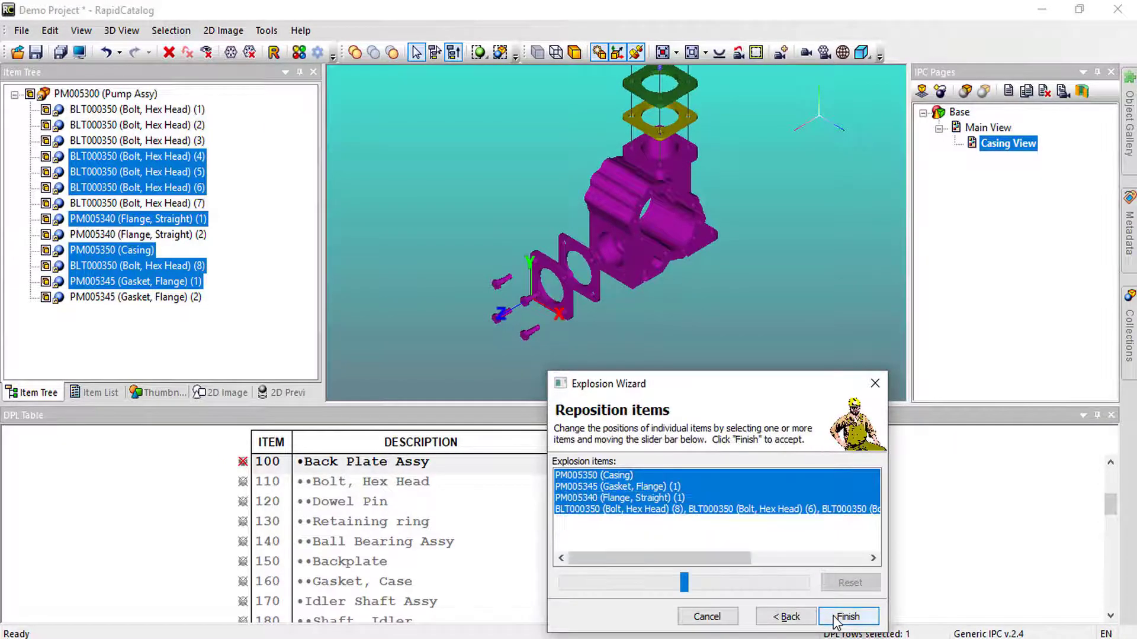
click(836, 619)
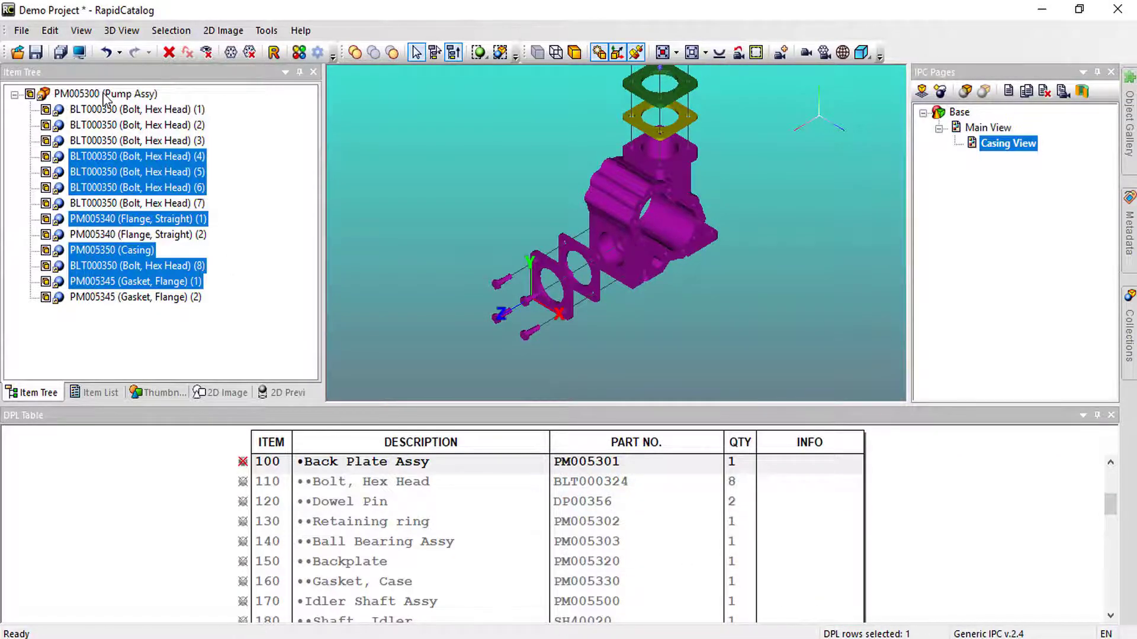
Step: Fit the exploded Pump Assy in the 3D view and store this view for the Casing View page
click(104, 95)
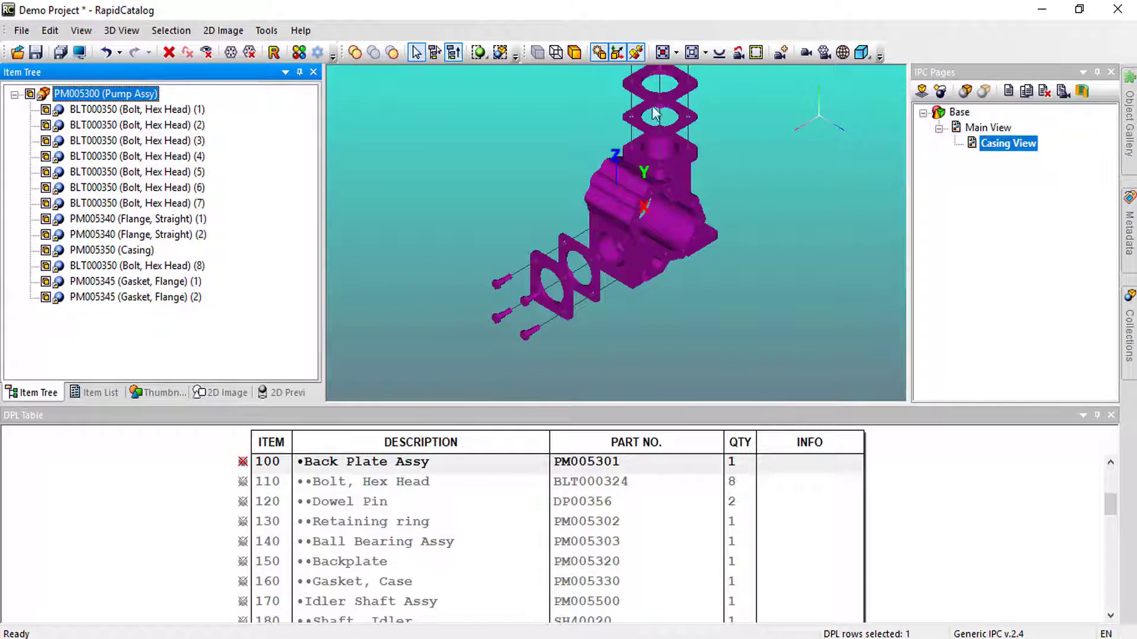
click(692, 52)
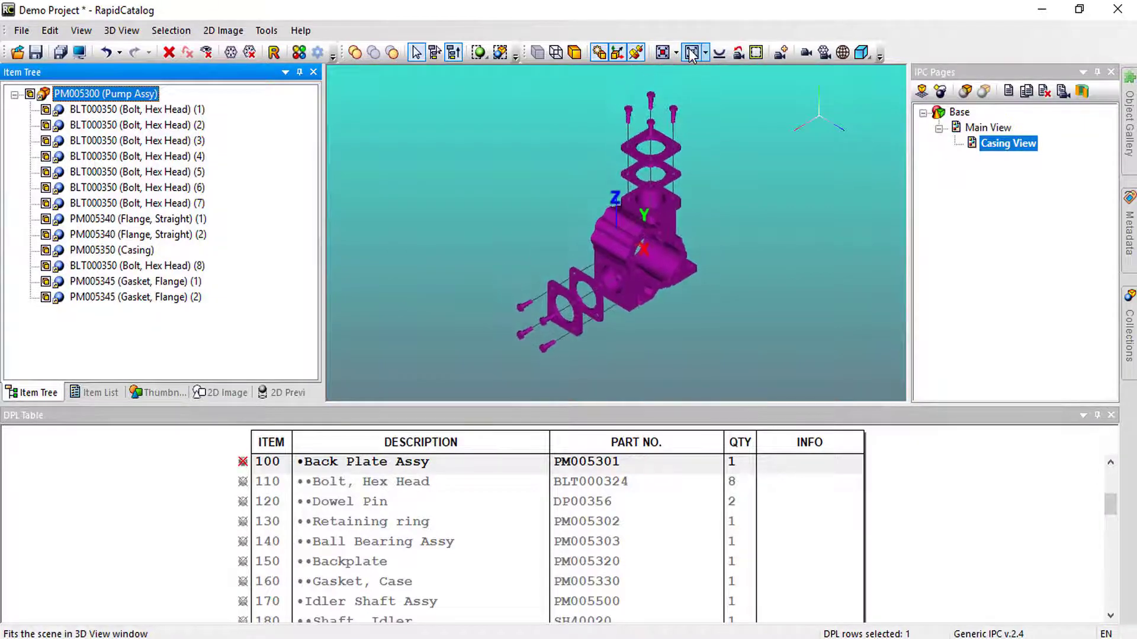
click(1062, 92)
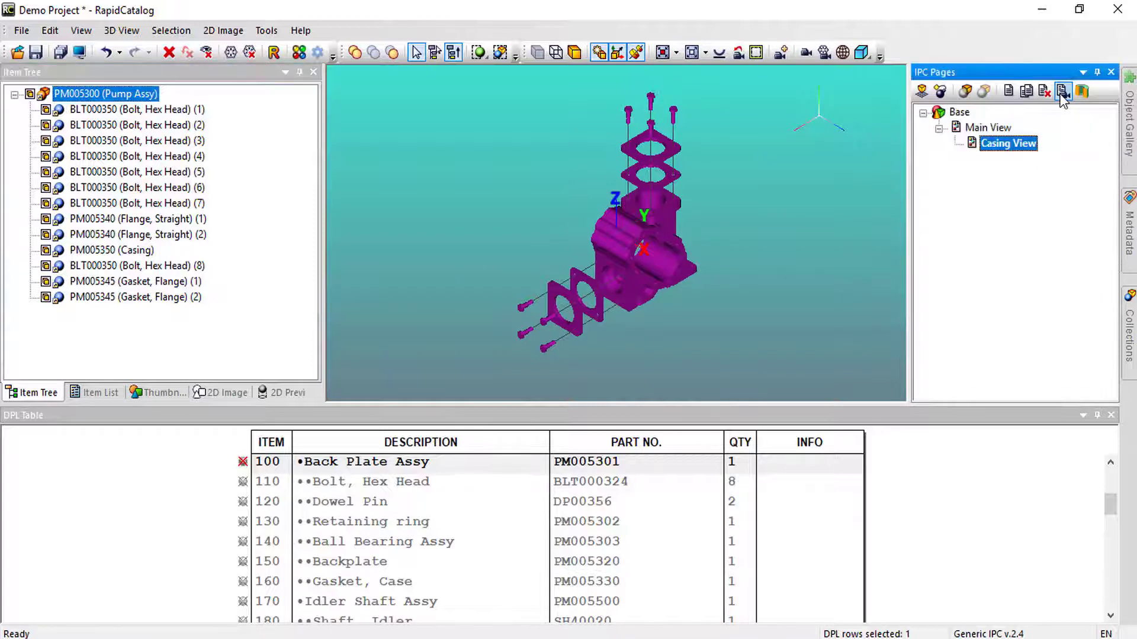
Step: For the Casing View page, deactivate DPL rows with deleted geometry and activate DPL rows with visible geometry
right_click(971, 143)
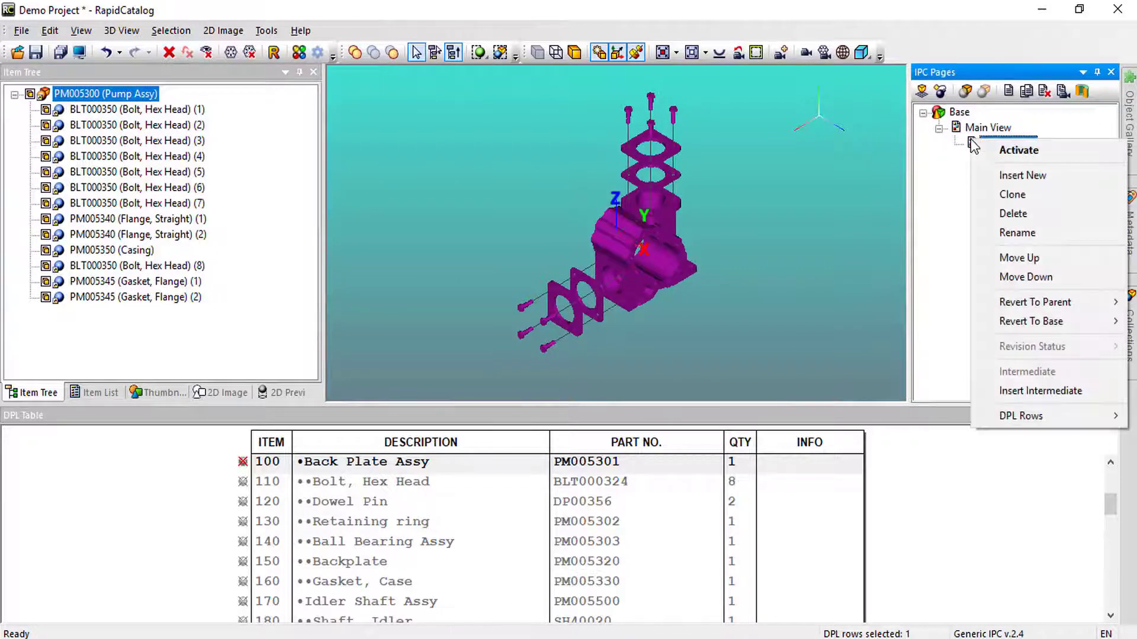
mouse_move(1025, 416)
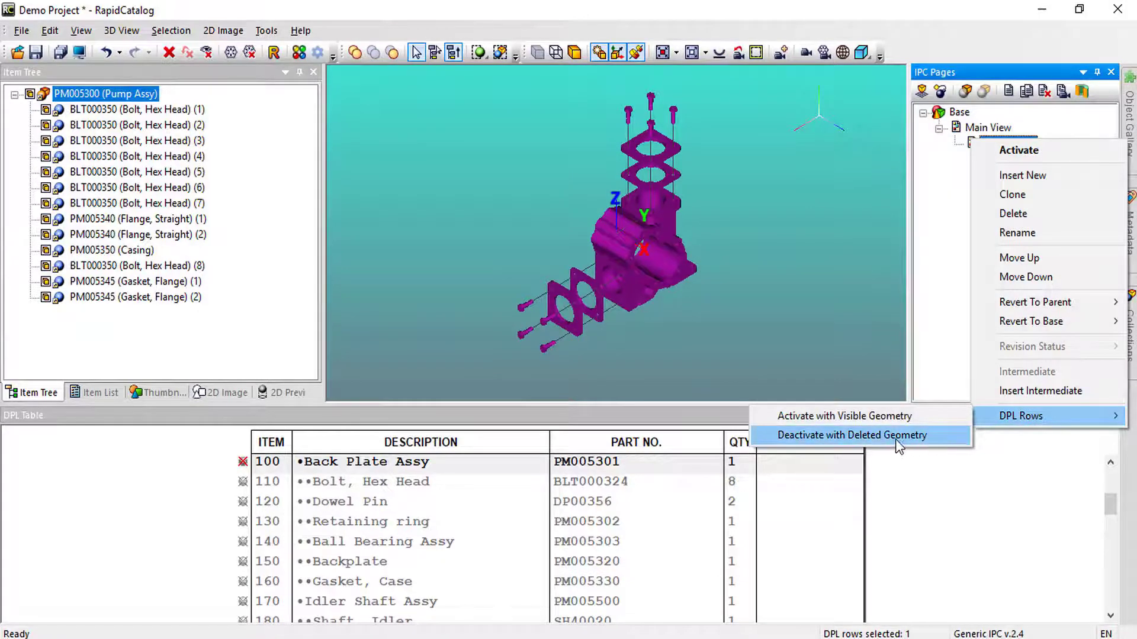
click(895, 435)
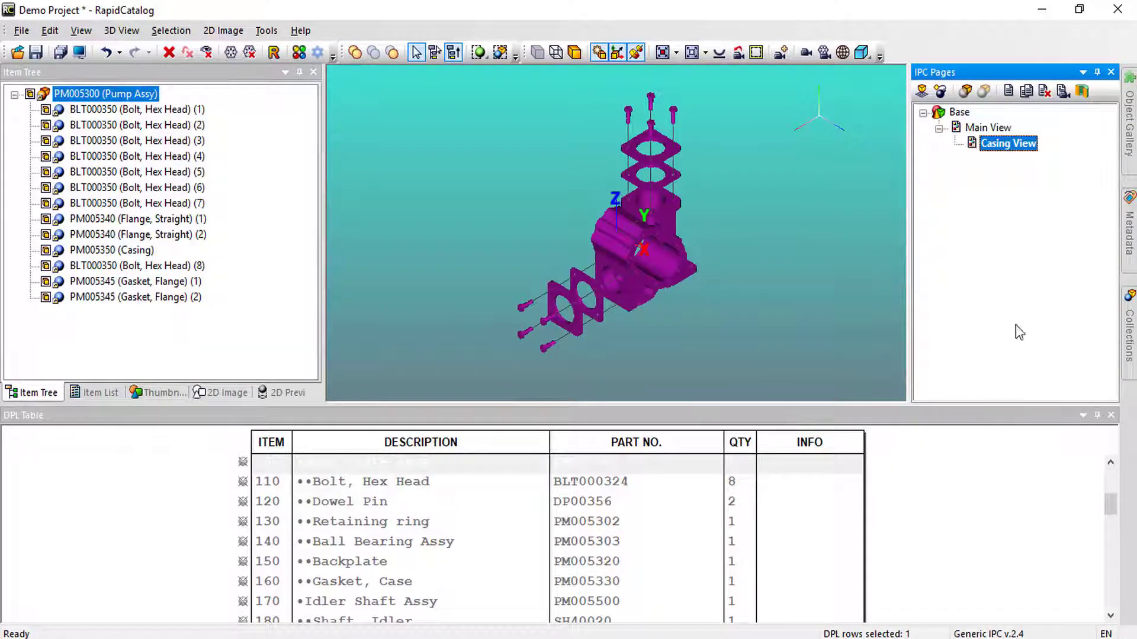
right_click(971, 144)
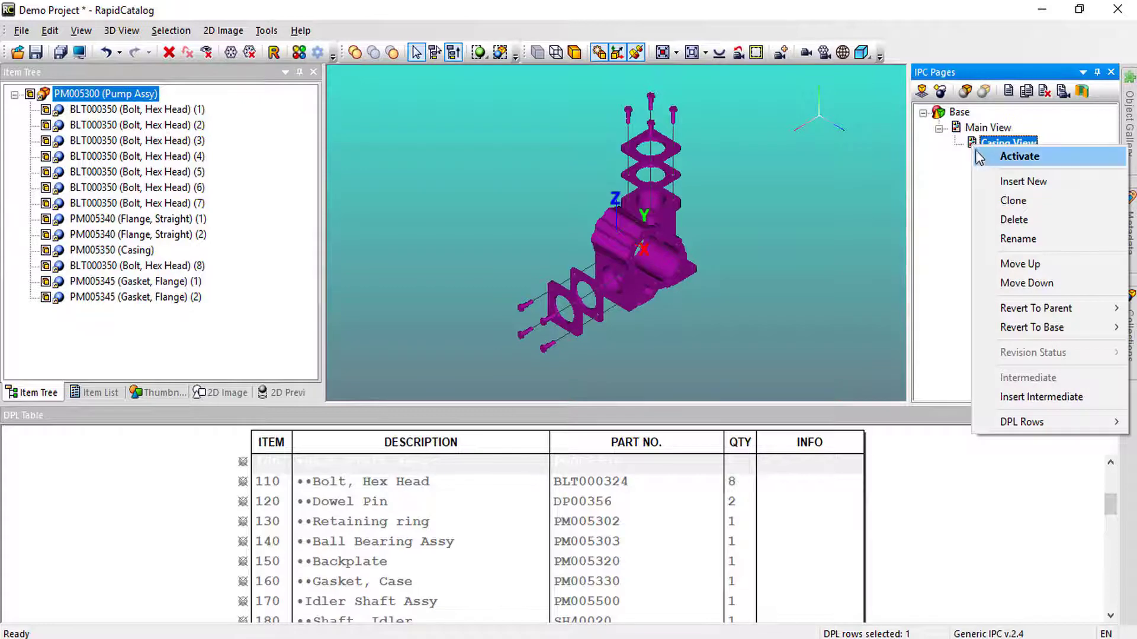
mouse_move(1012, 427)
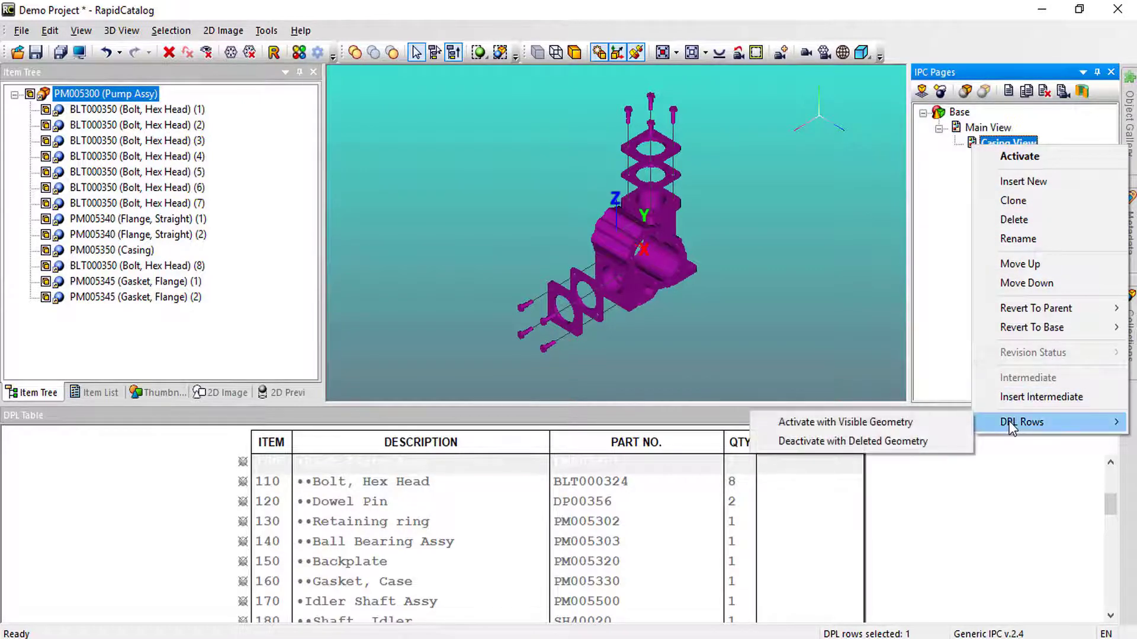
click(921, 424)
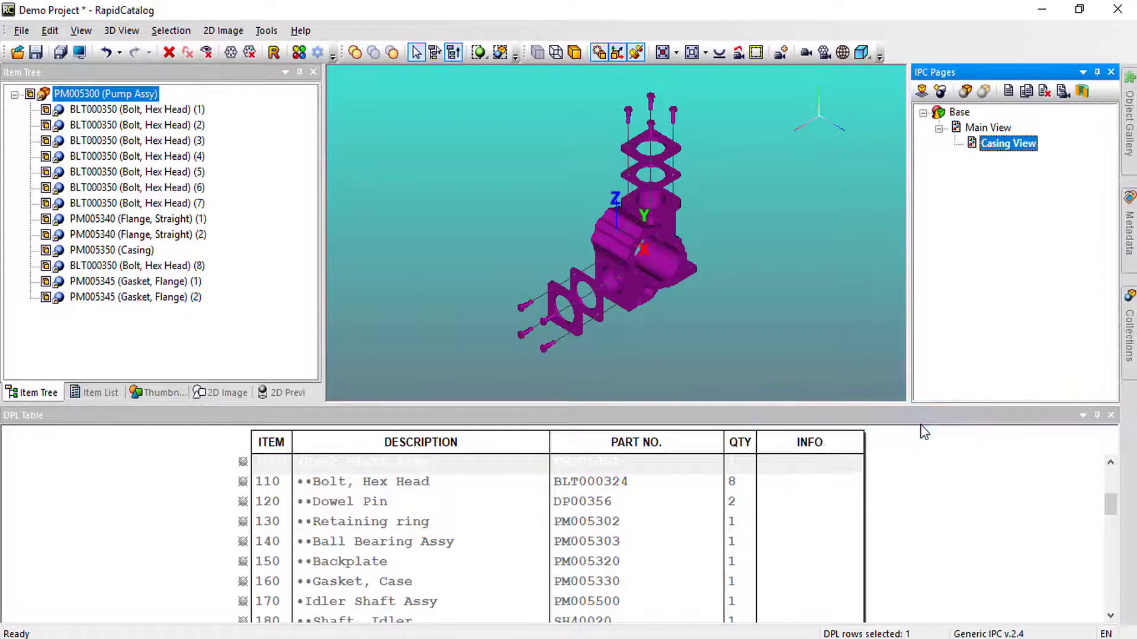
click(747, 315)
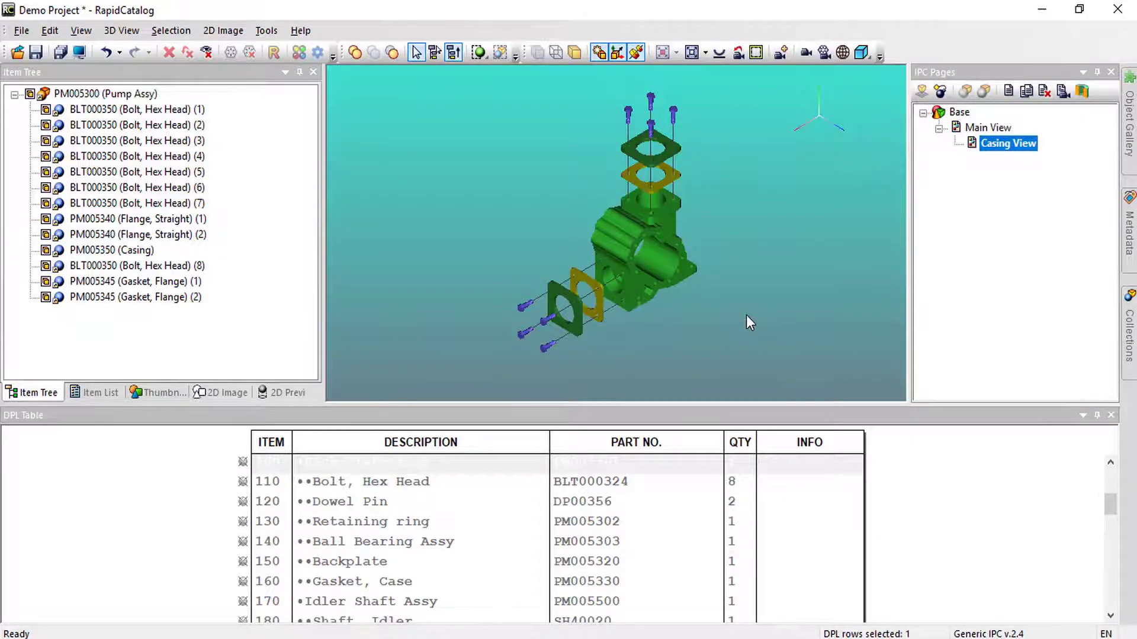
Step: Clone the Main View page as a subpage, rename the clone Intermediate Page and activate it
key(ctrl+z)
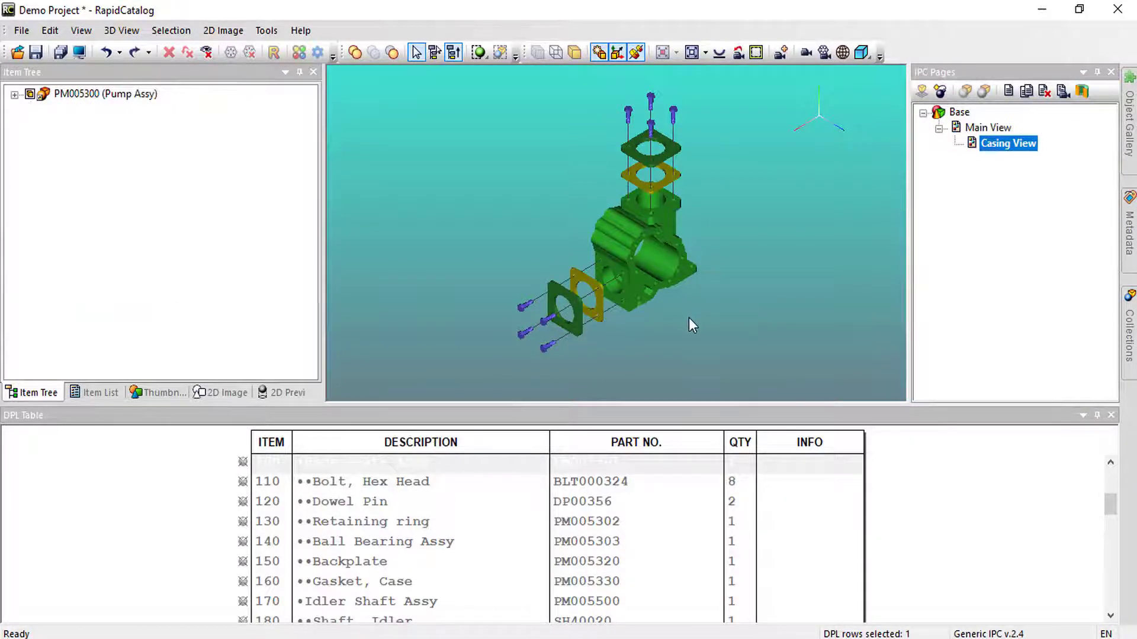
right_click(955, 125)
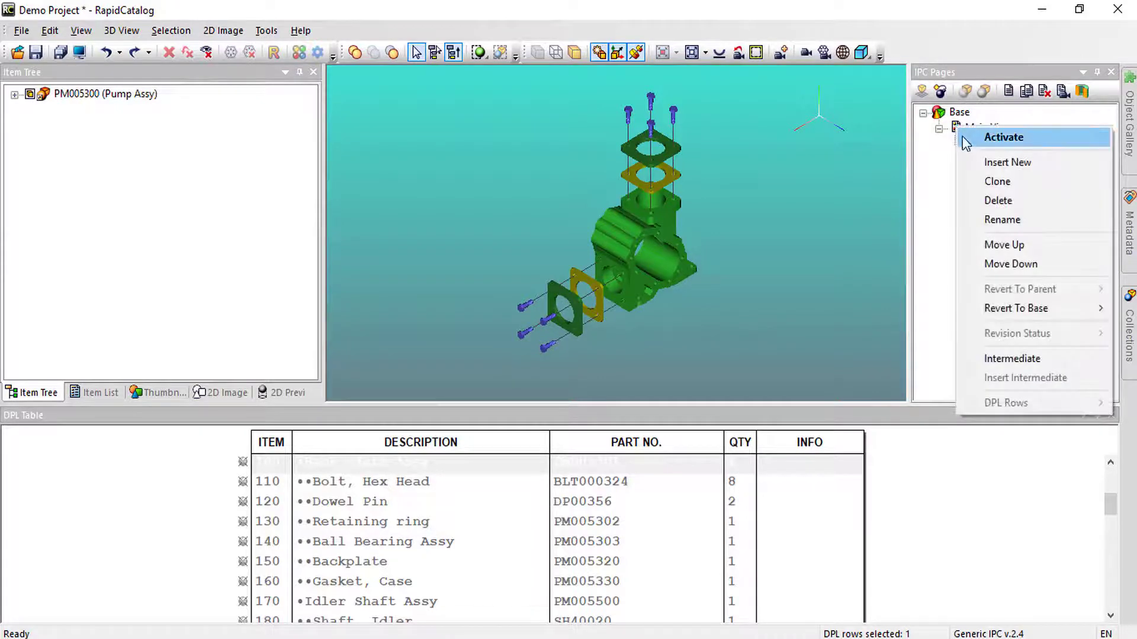
click(989, 180)
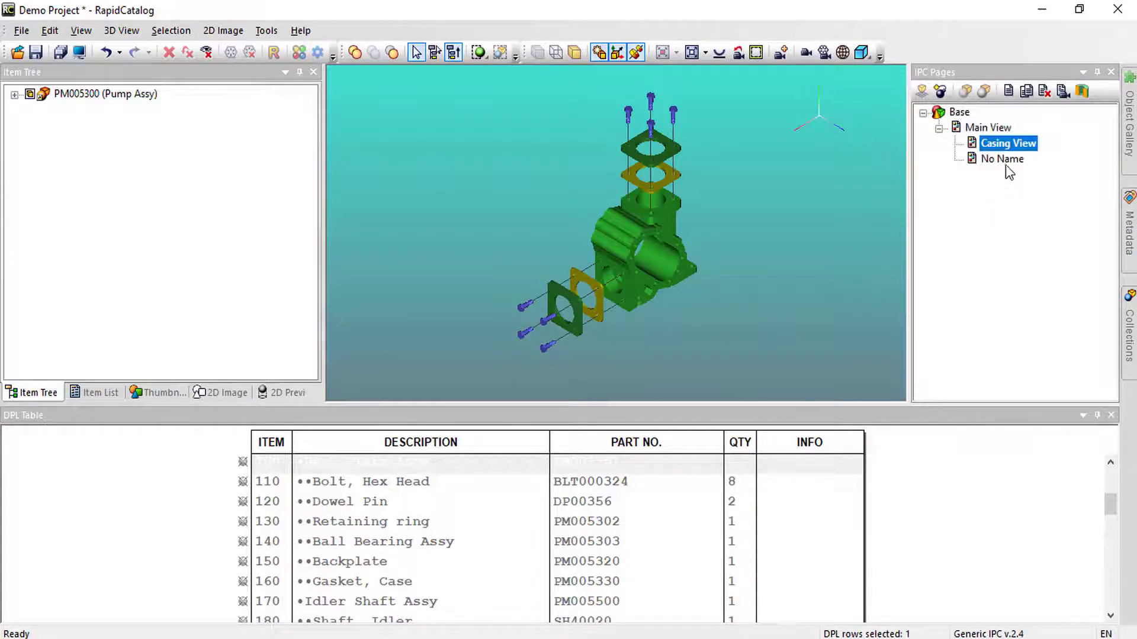
click(1013, 165)
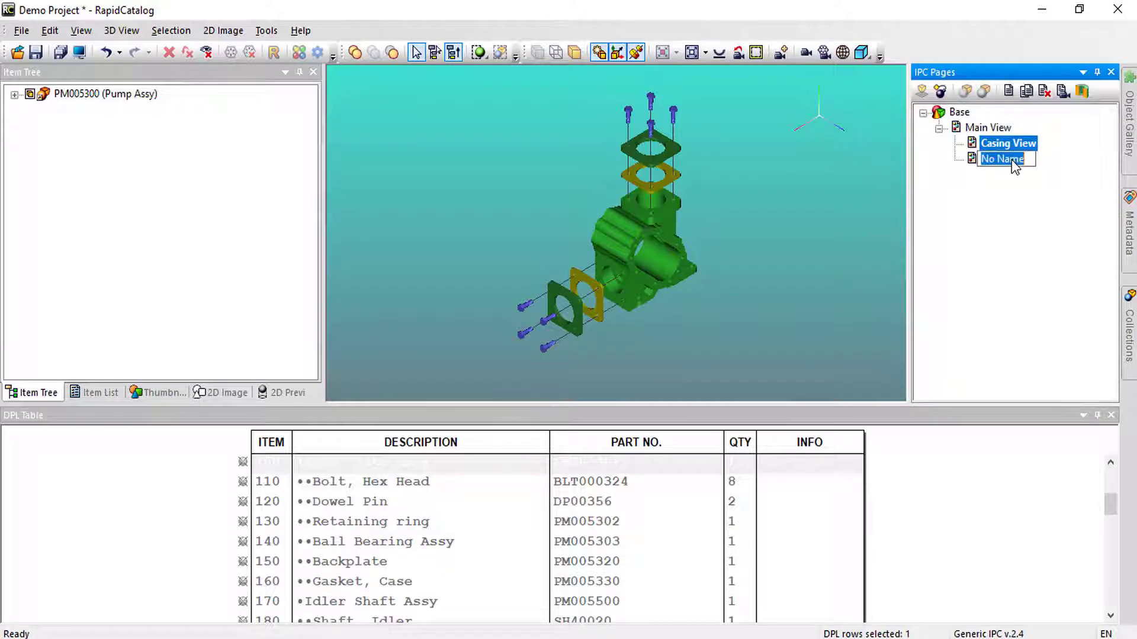
text(Intermediate Page)
key(Return)
right_click(1011, 159)
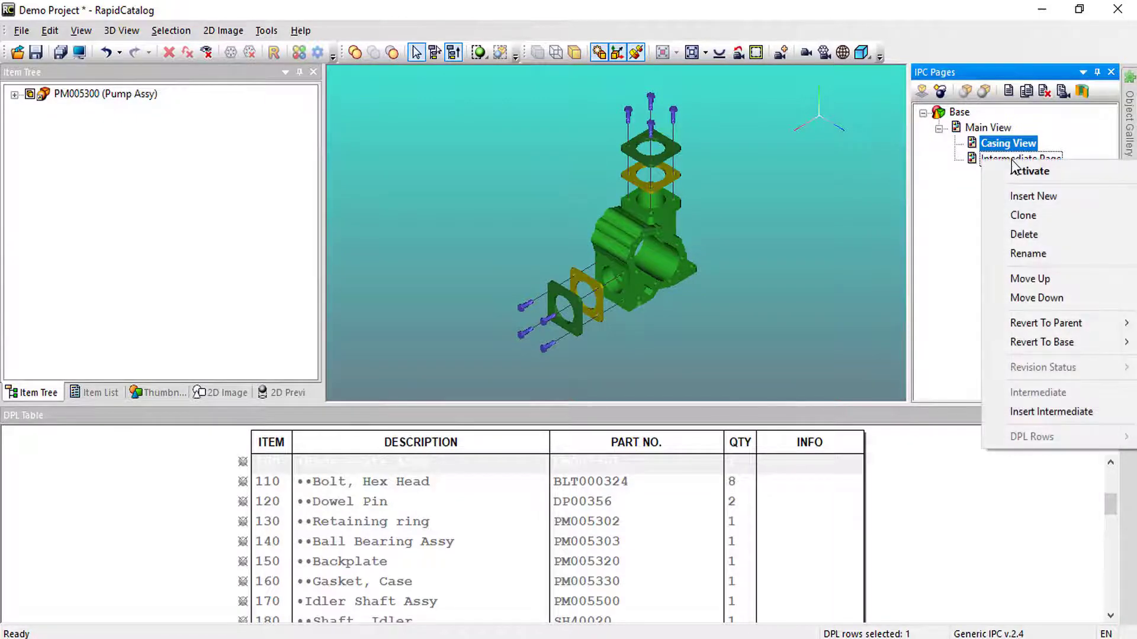
click(1029, 171)
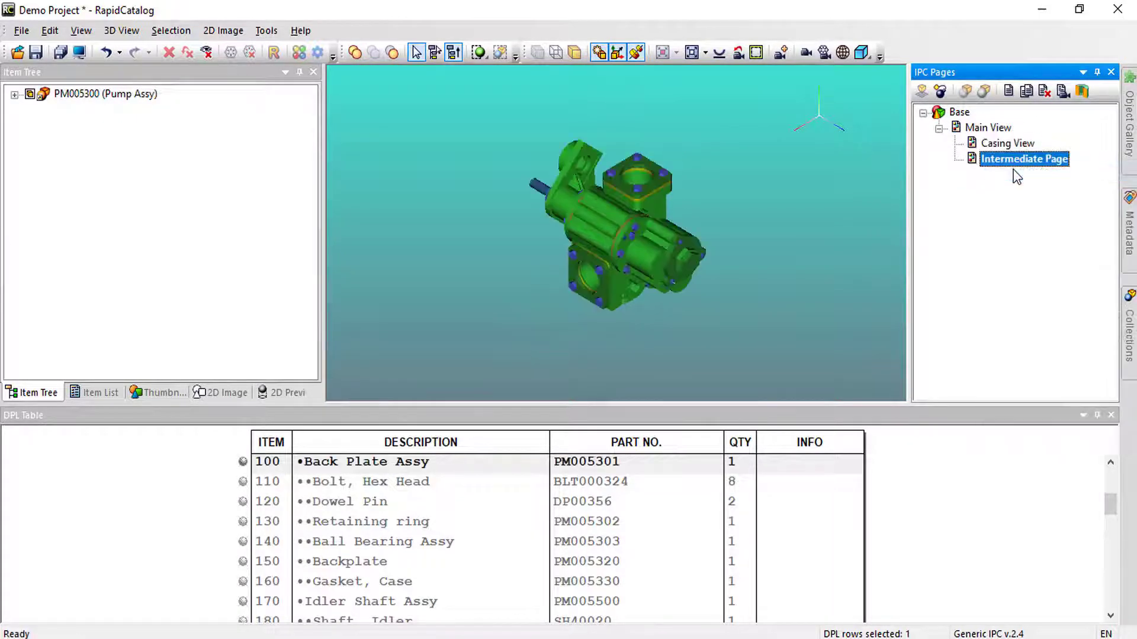
Step: Delete all geometry except the Face Plate Assy (PM005600) from the Intermediate Page
click(645, 263)
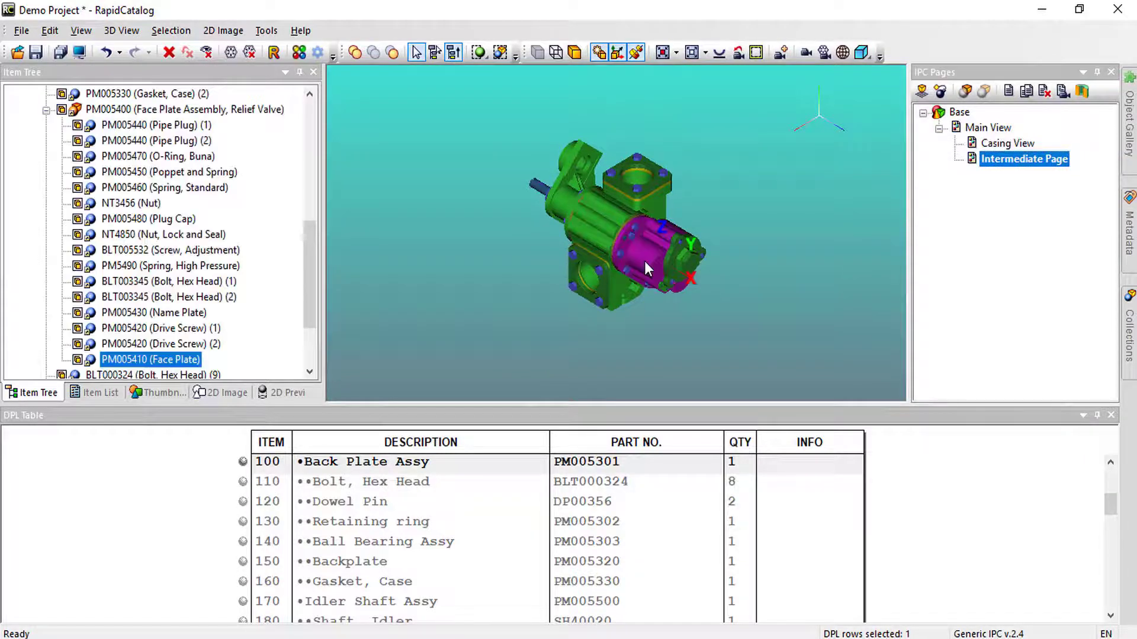
click(645, 261)
click(644, 261)
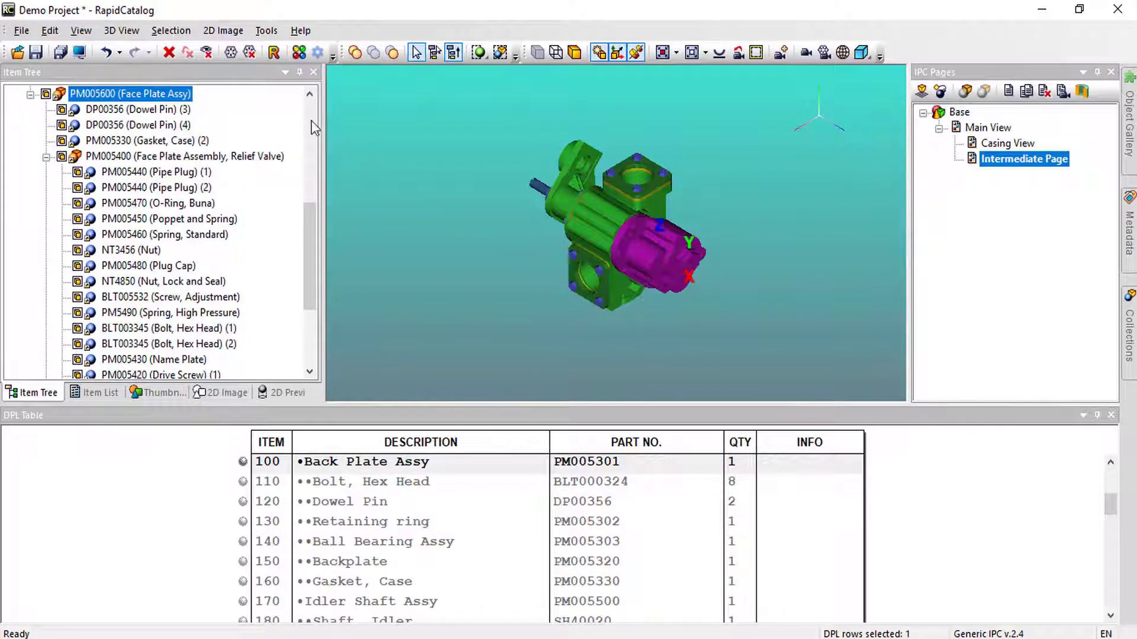
click(389, 53)
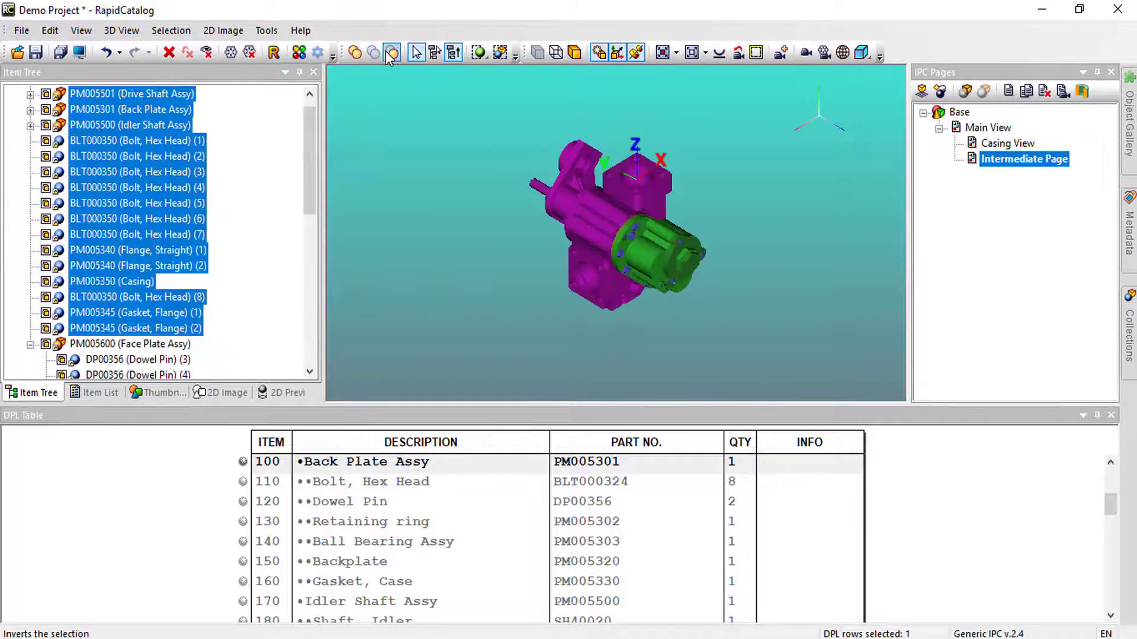
click(168, 53)
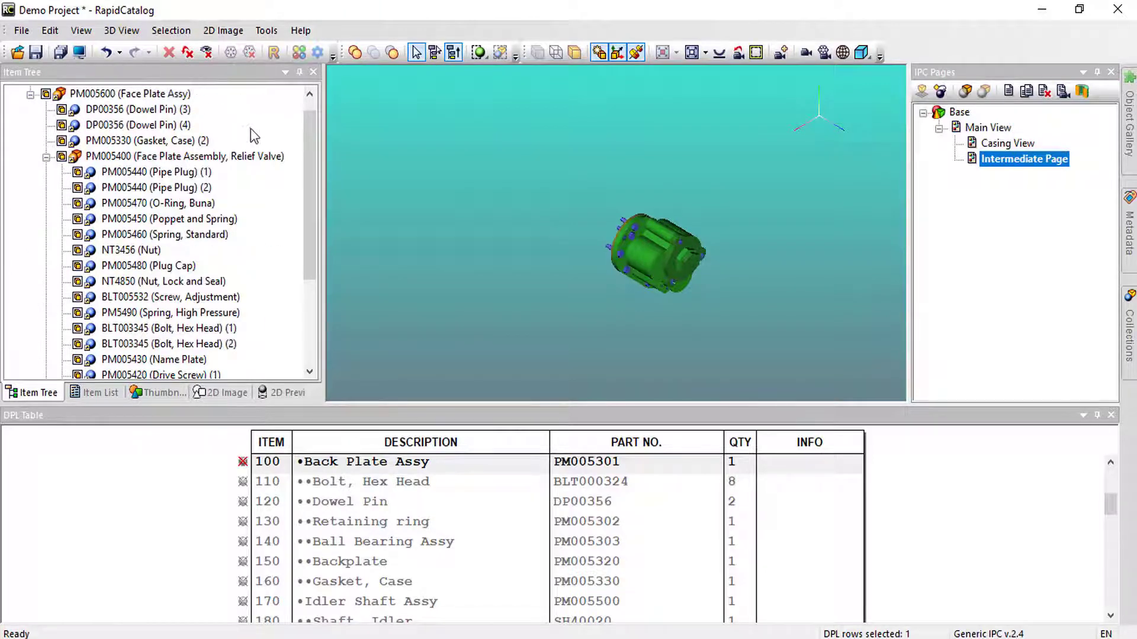
Step: Reposition the case gasket PM005330 (2) away from the face plate along the manipulator's X axis
click(617, 234)
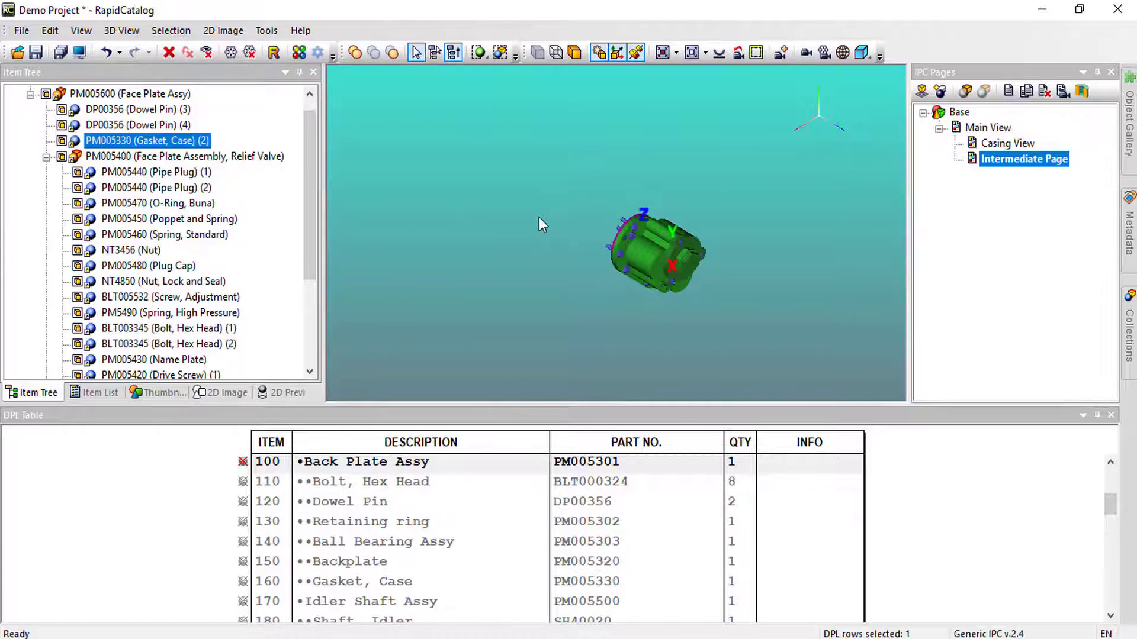
middle_drag(508, 240, 563, 309)
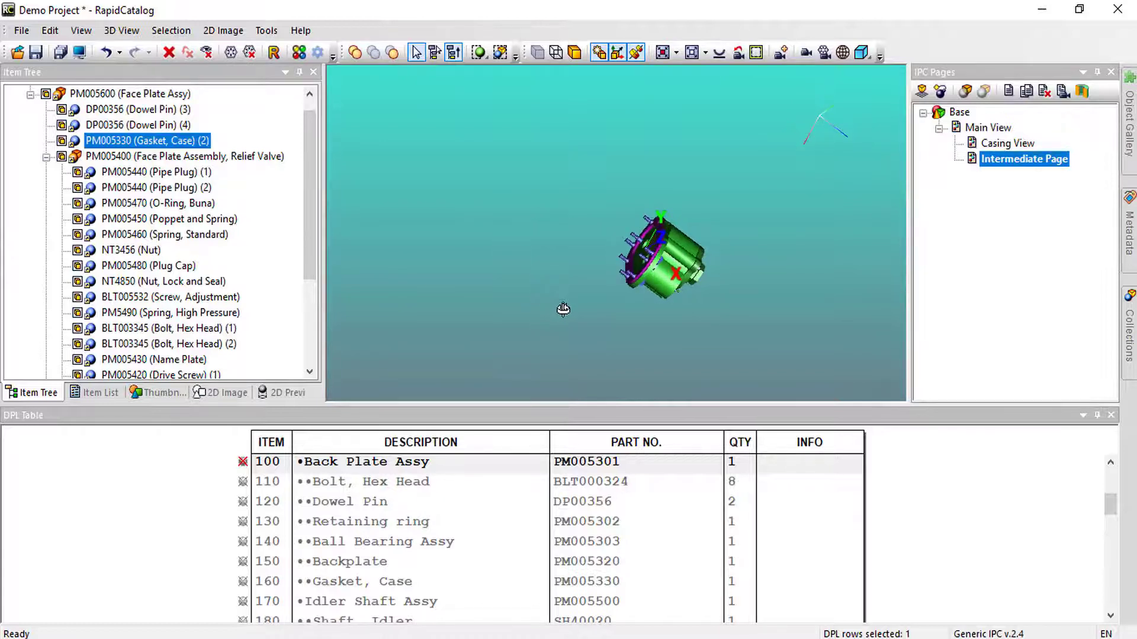
right_click(149, 148)
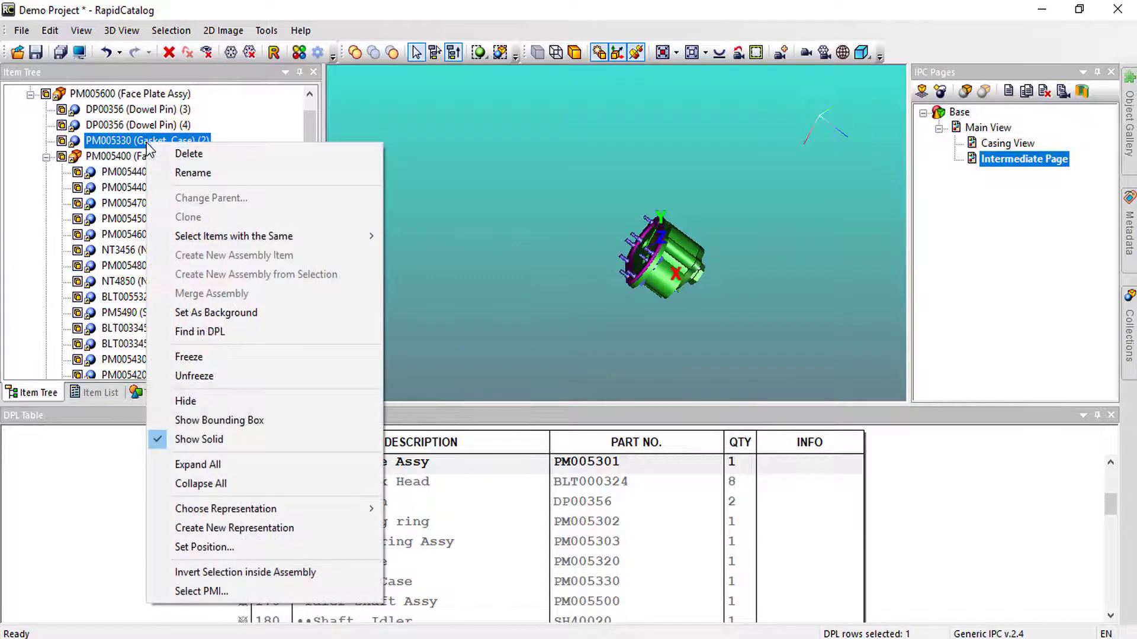
click(215, 548)
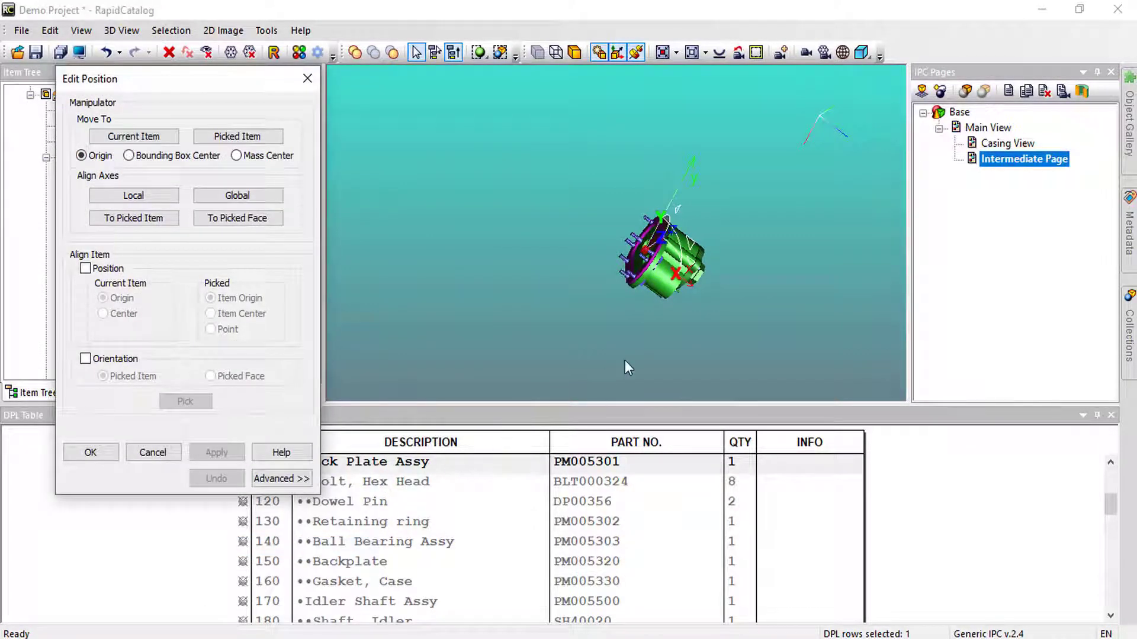
drag(692, 282, 663, 273)
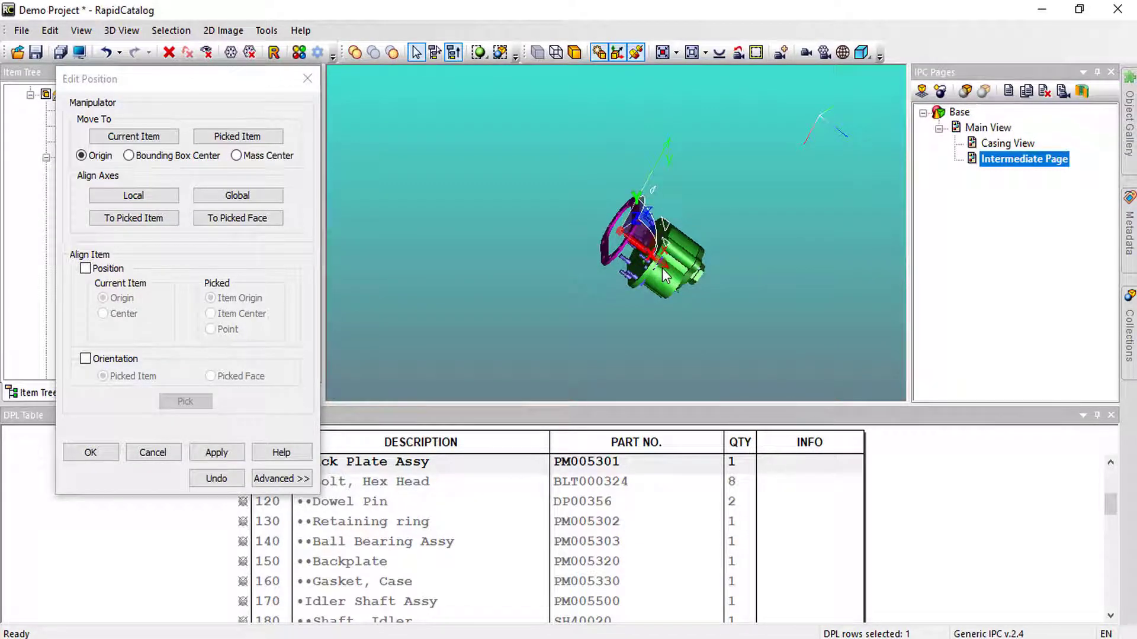
click(218, 453)
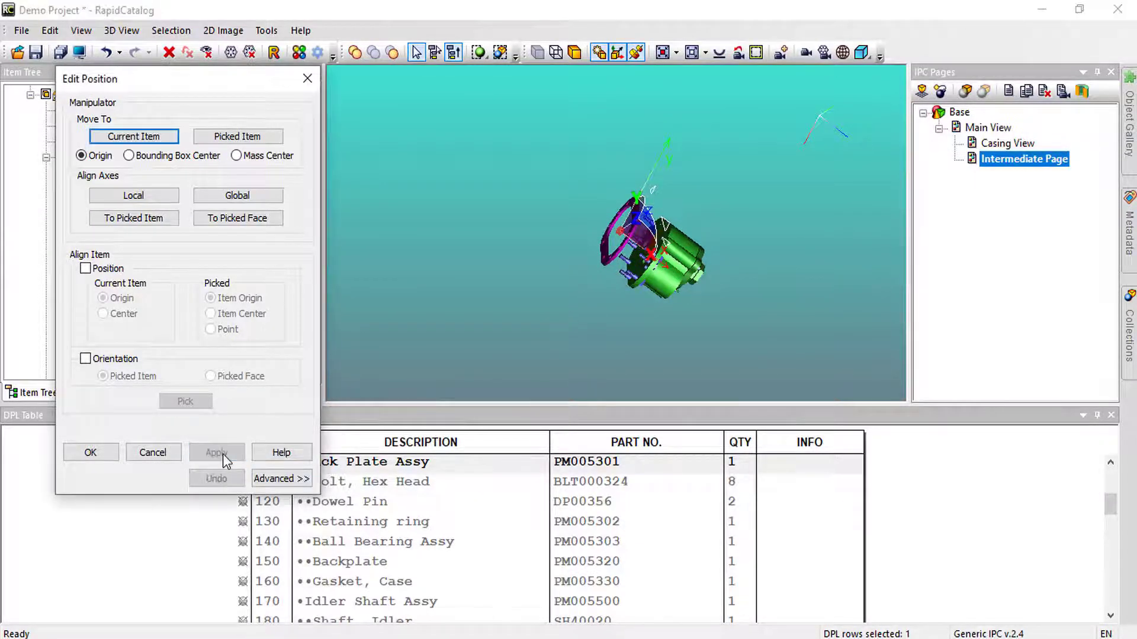
click(101, 452)
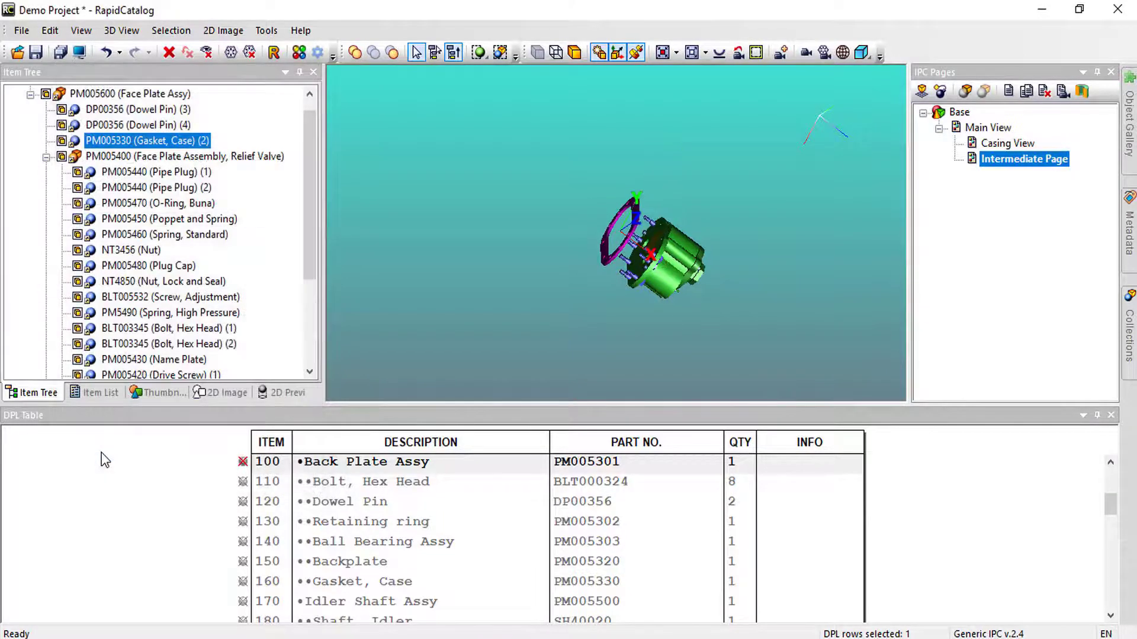
Step: Move the face plate's hex bolts, dowel pin, pipe plugs, nut and drive screws together outward, on the side opposite the gasket
click(691, 52)
middle_drag(639, 364, 592, 197)
ctrl+click(582, 151)
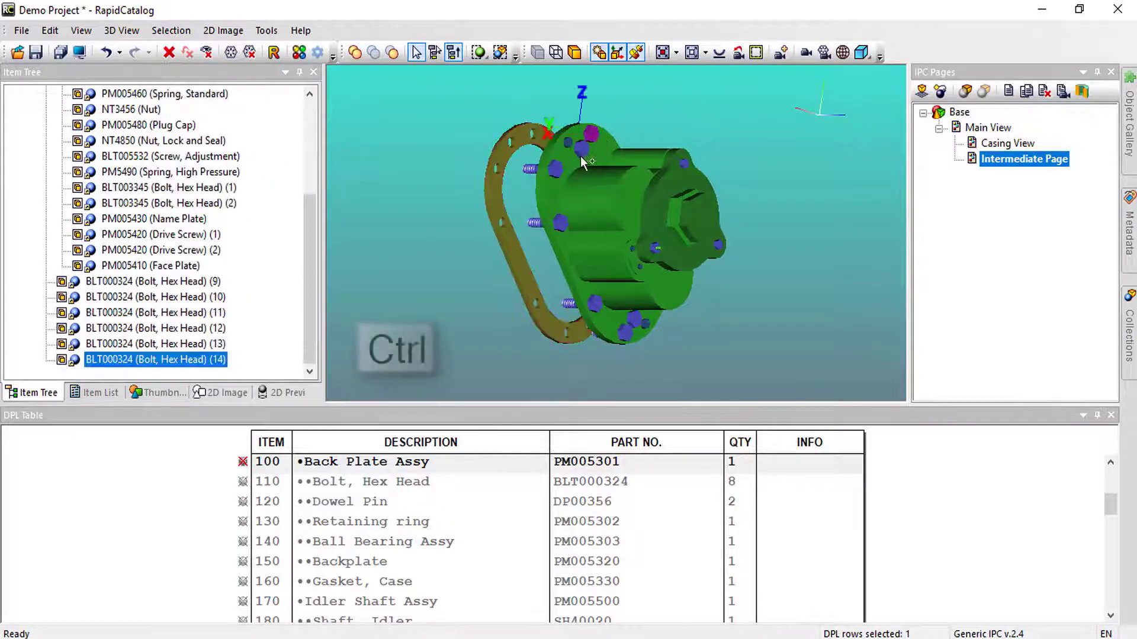
ctrl+click(568, 144)
ctrl+click(569, 144)
ctrl+click(556, 169)
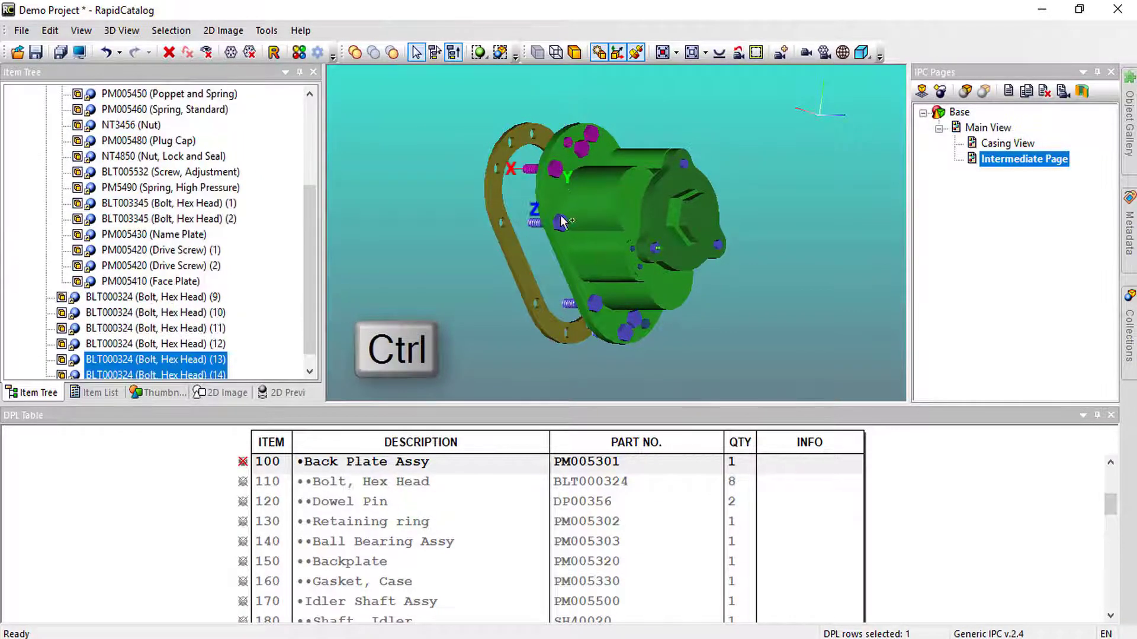
ctrl+click(560, 222)
ctrl+click(597, 306)
ctrl+click(622, 332)
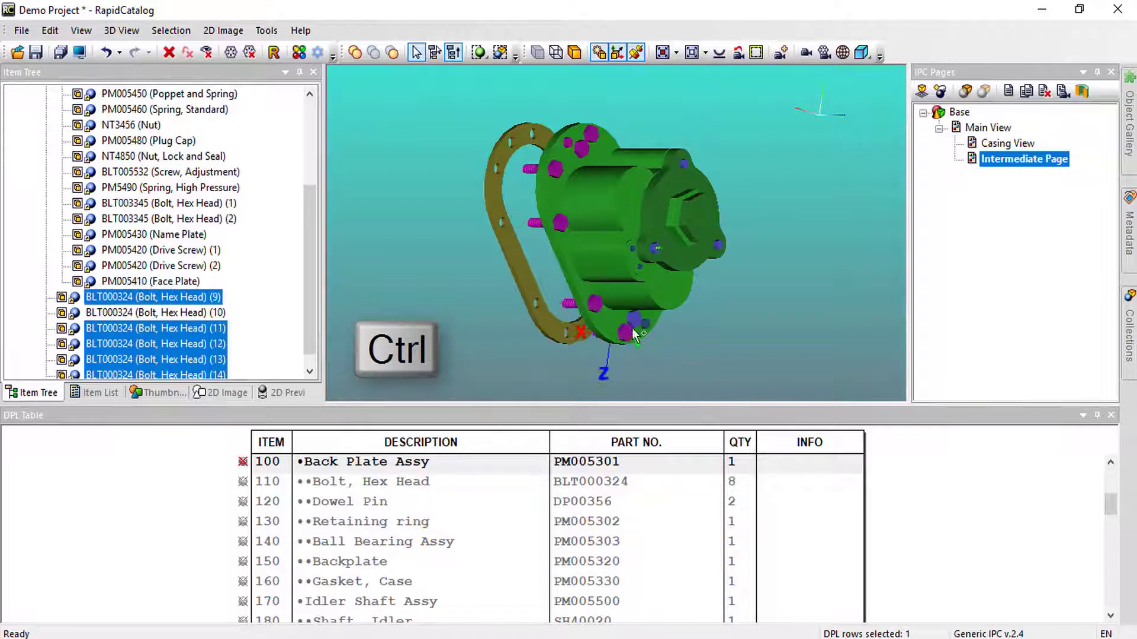
ctrl+click(638, 323)
ctrl+click(648, 325)
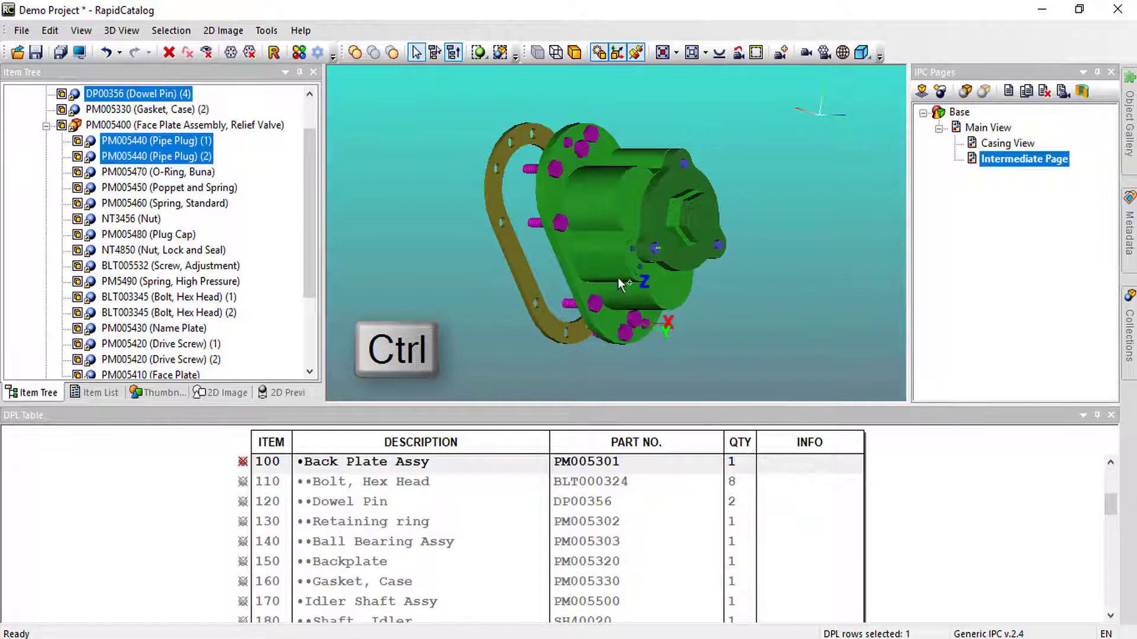
ctrl+click(655, 248)
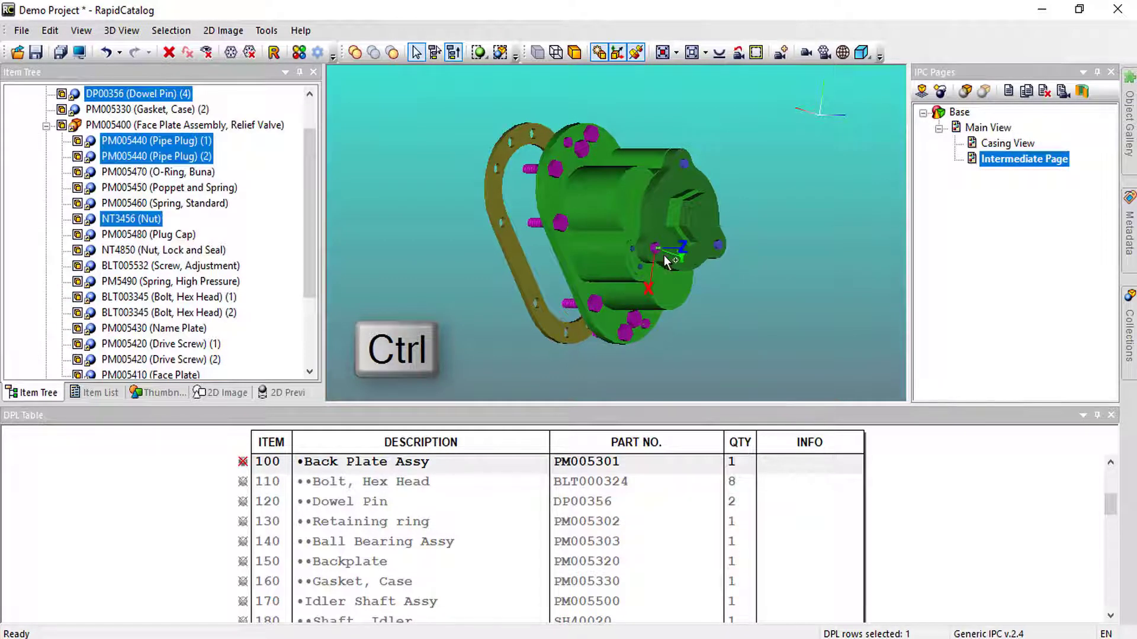
ctrl+click(717, 248)
ctrl+click(685, 164)
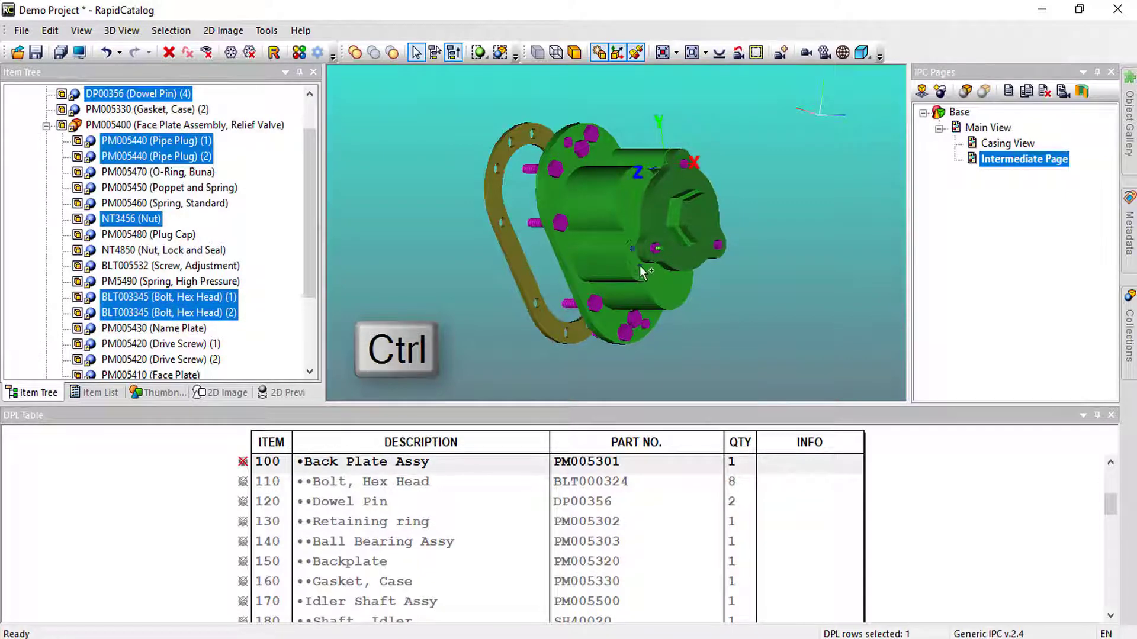
ctrl+click(639, 265)
ctrl+click(631, 249)
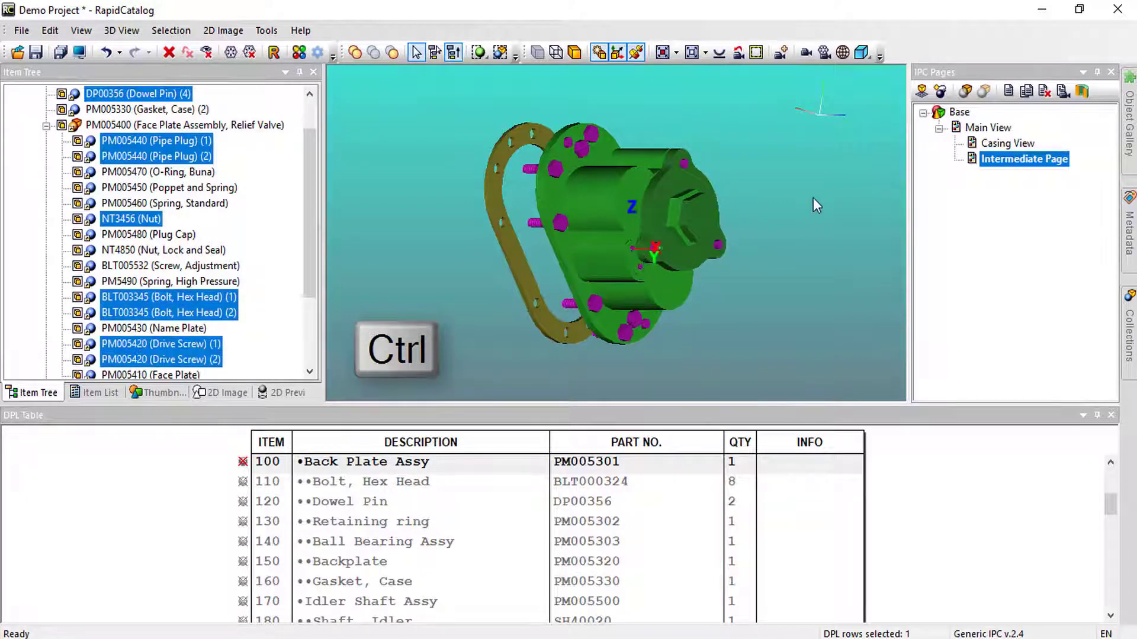
ctrl+middle_drag(818, 199, 643, 251)
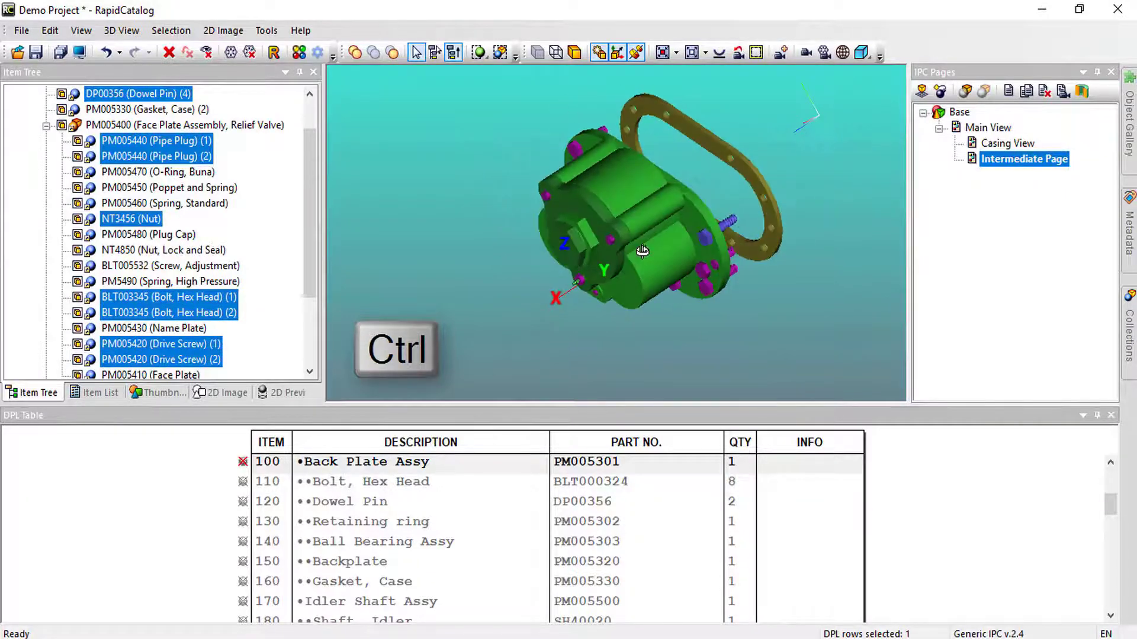
ctrl+click(707, 237)
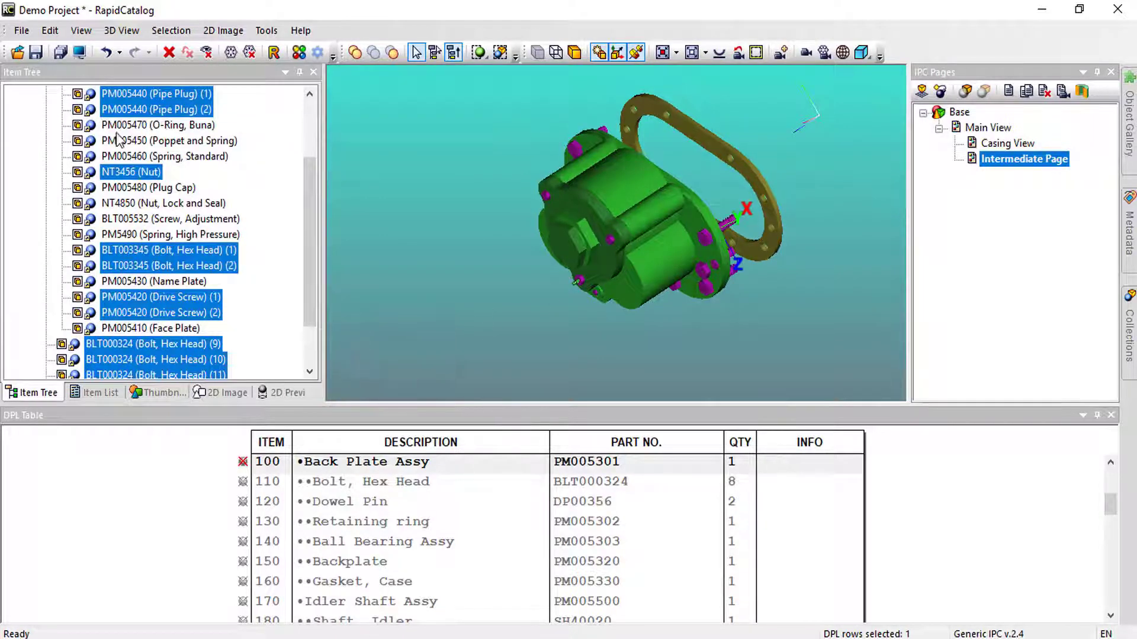
right_click(111, 101)
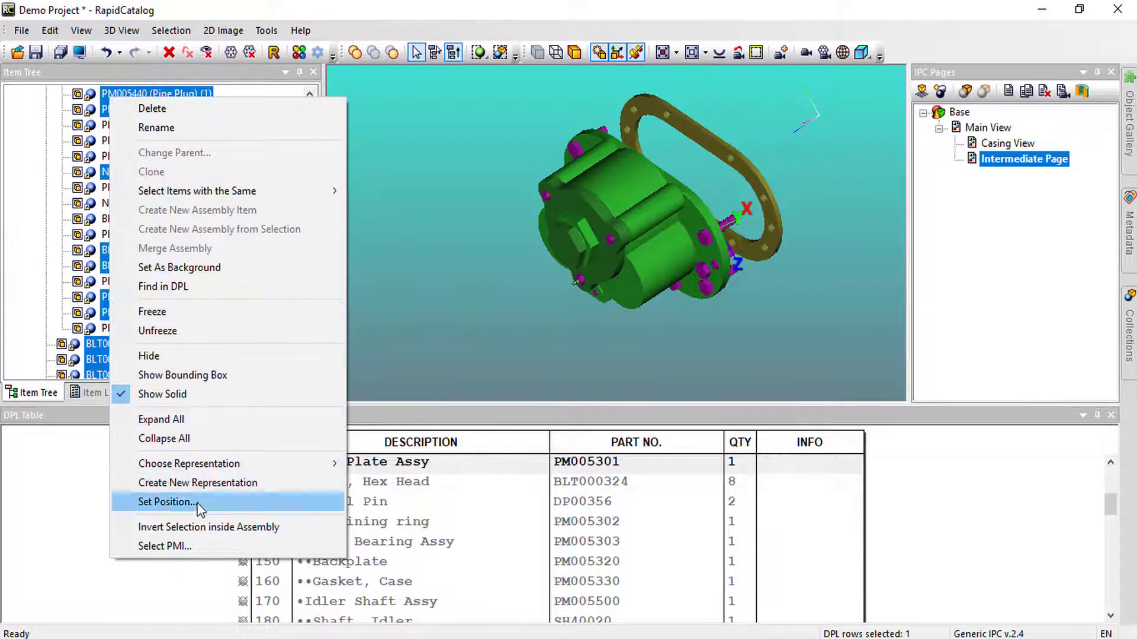
click(166, 502)
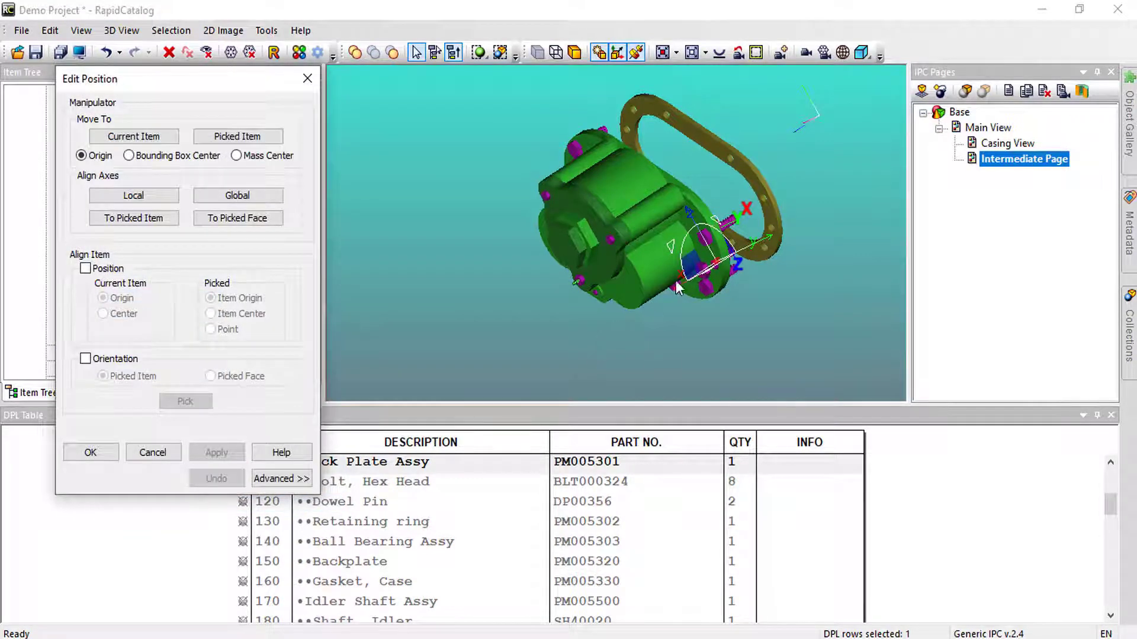
drag(679, 283, 530, 377)
click(206, 453)
click(206, 453)
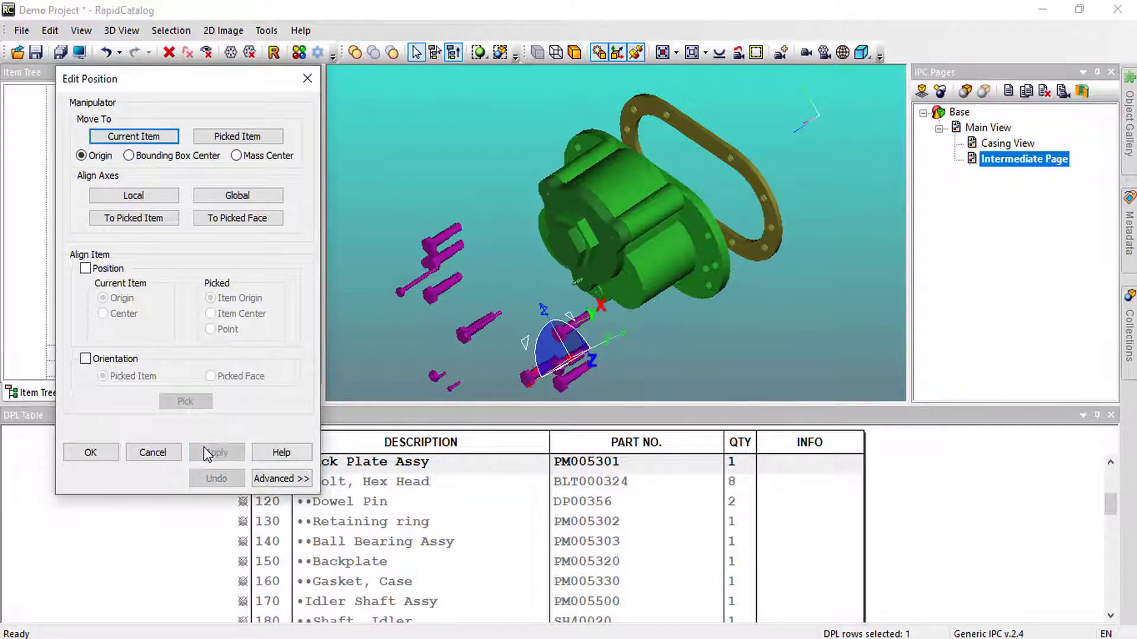
click(88, 455)
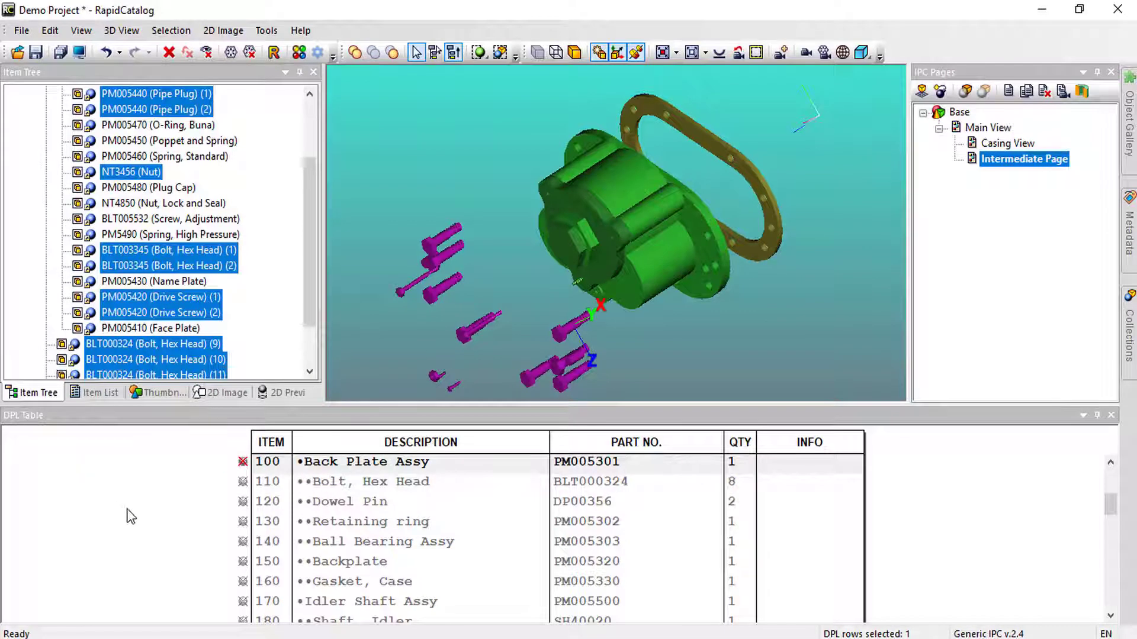
Step: Fit the scene to the Forward Right Top view
click(692, 52)
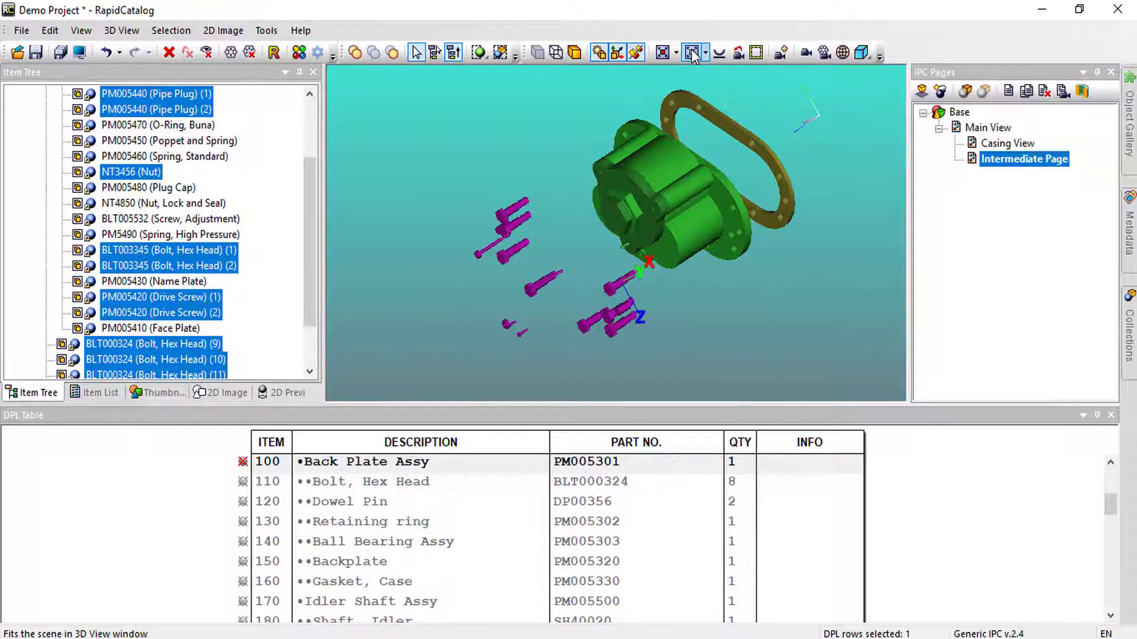
click(705, 53)
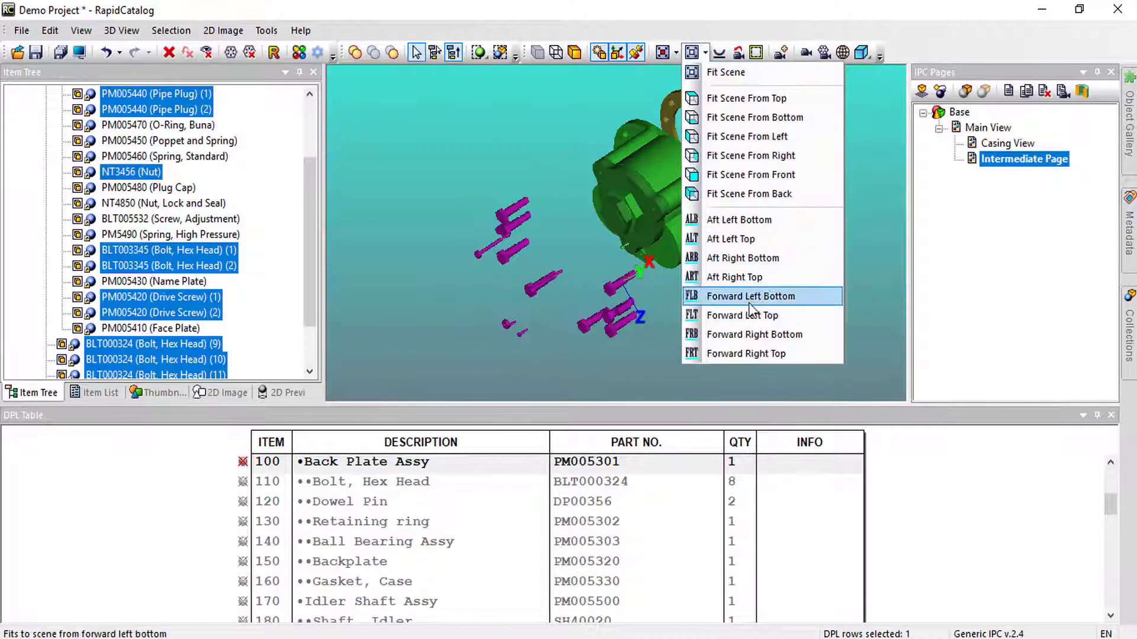
click(748, 353)
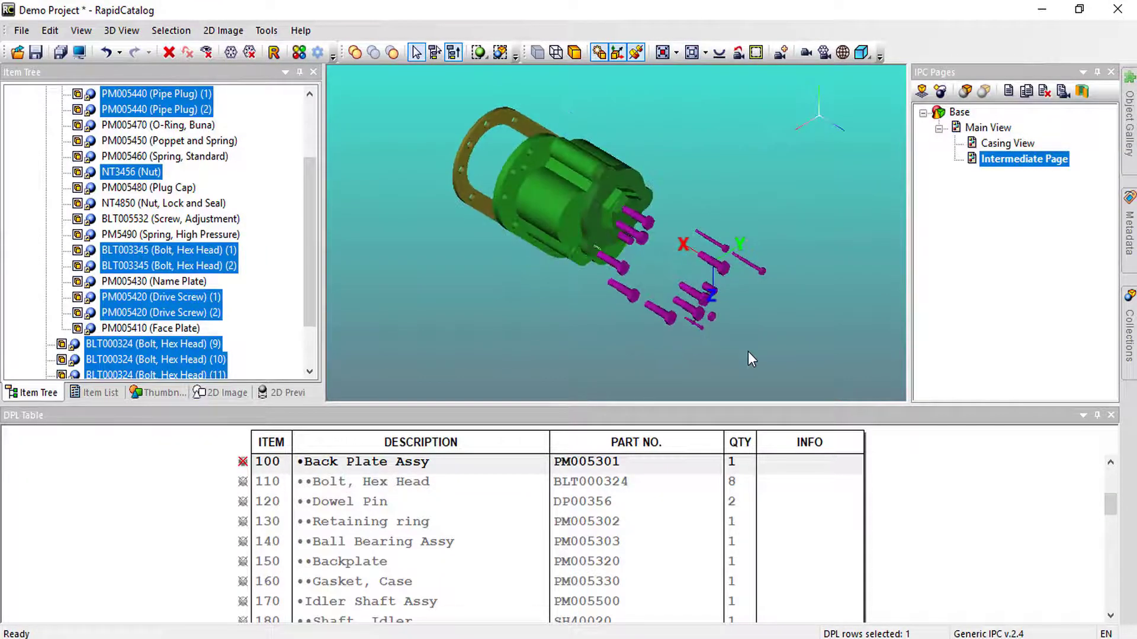
Step: Insert a new page under the Intermediate Page, activate it and name it Face Plate View
right_click(1007, 166)
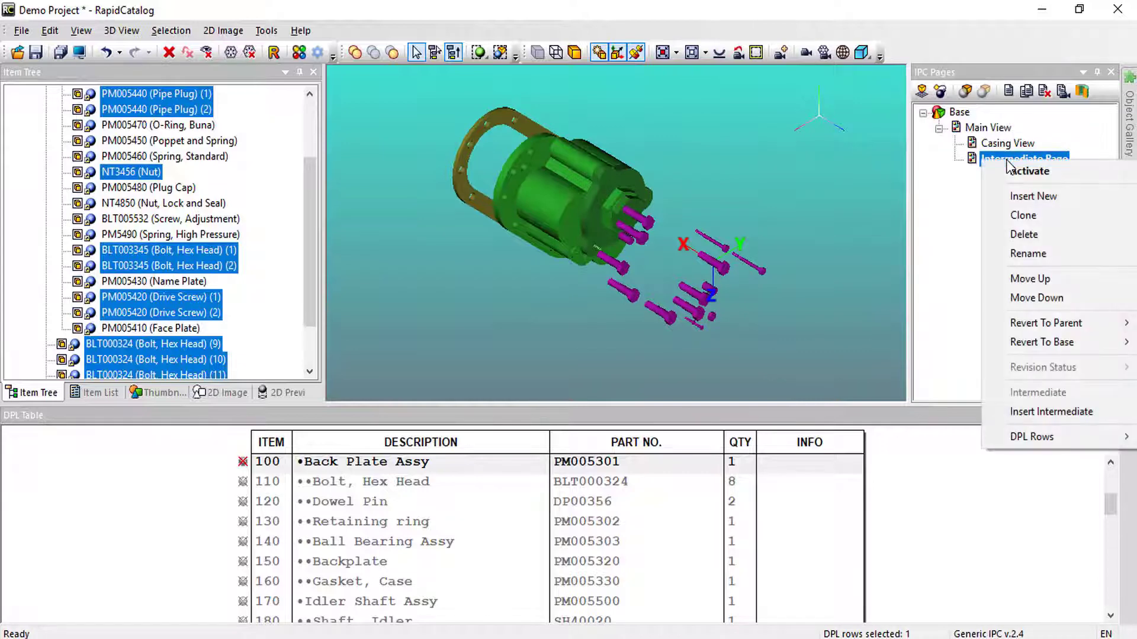
click(1023, 216)
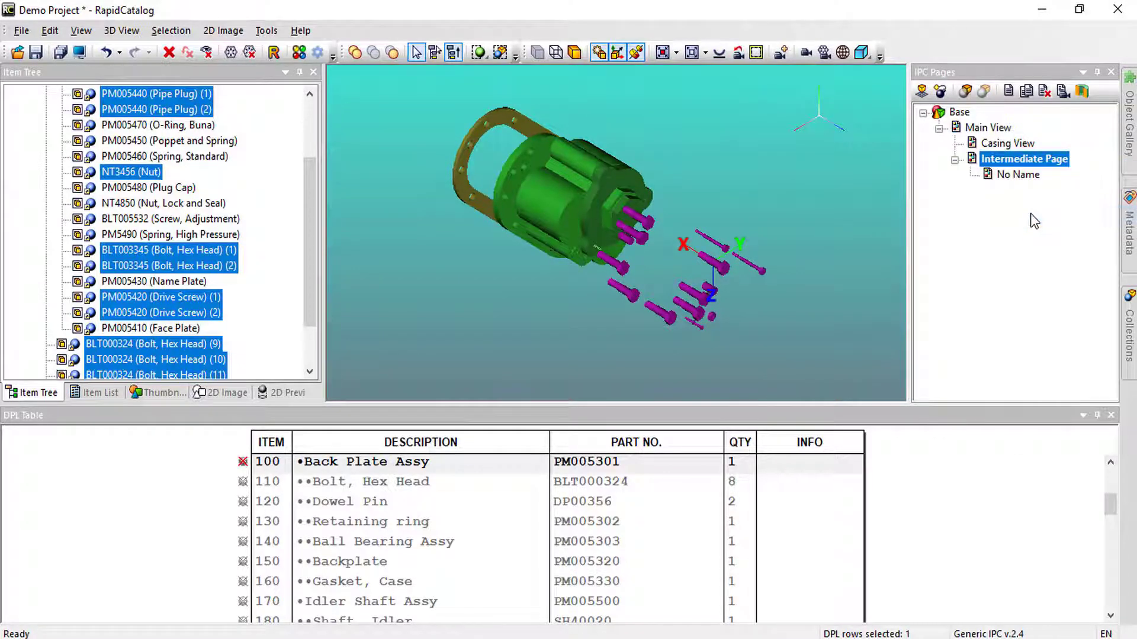
click(1022, 178)
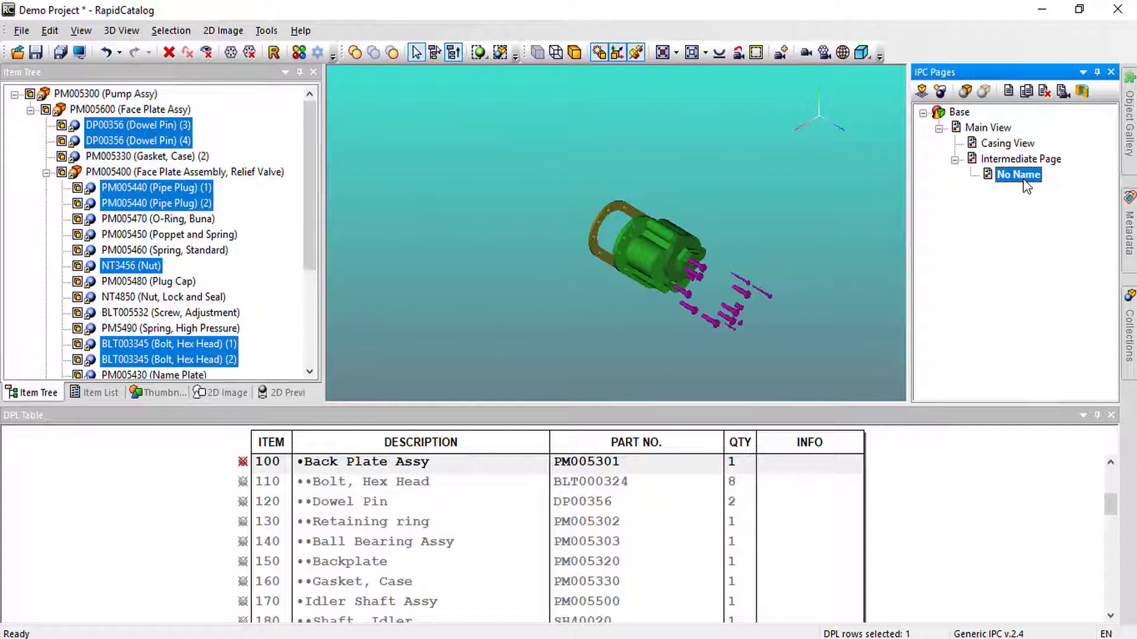
click(1024, 181)
text(Face Plate View)
key(Return)
Step: Delete the case gasket PM005330 (2) together with the selected bolts, pins, plugs, nut and drive screws, and fit the scene
ctrl+click(598, 222)
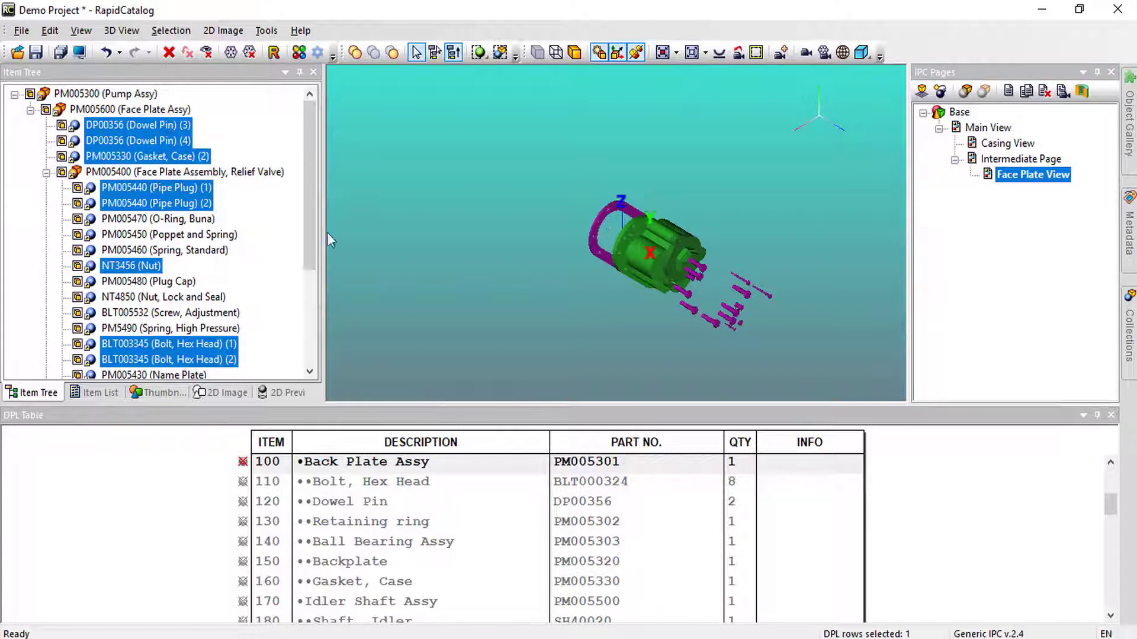
click(173, 53)
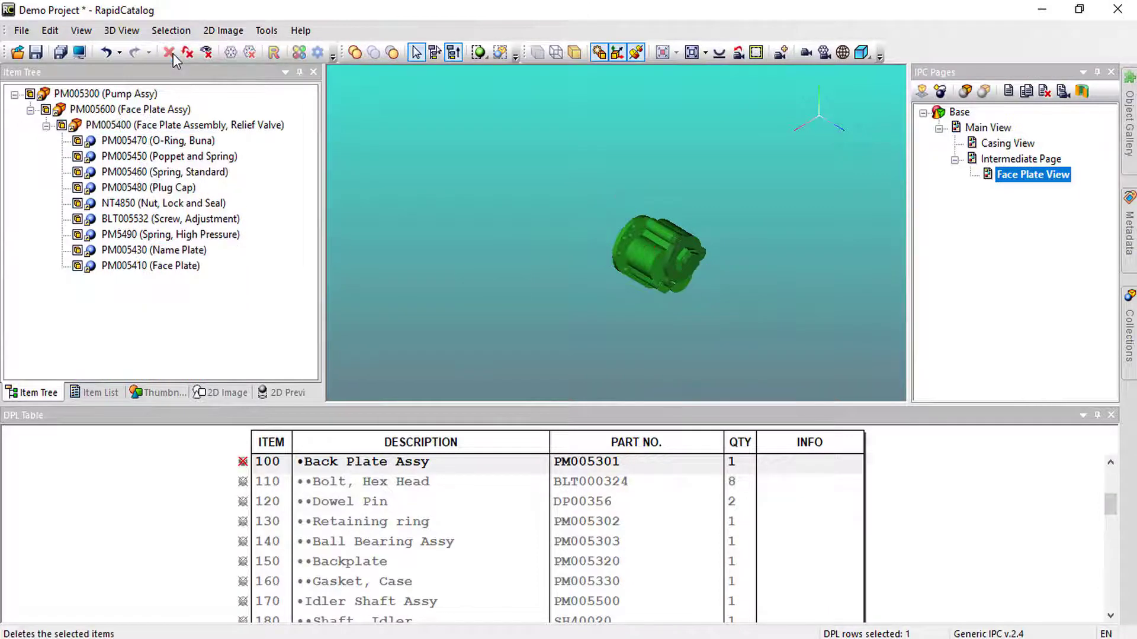
click(694, 51)
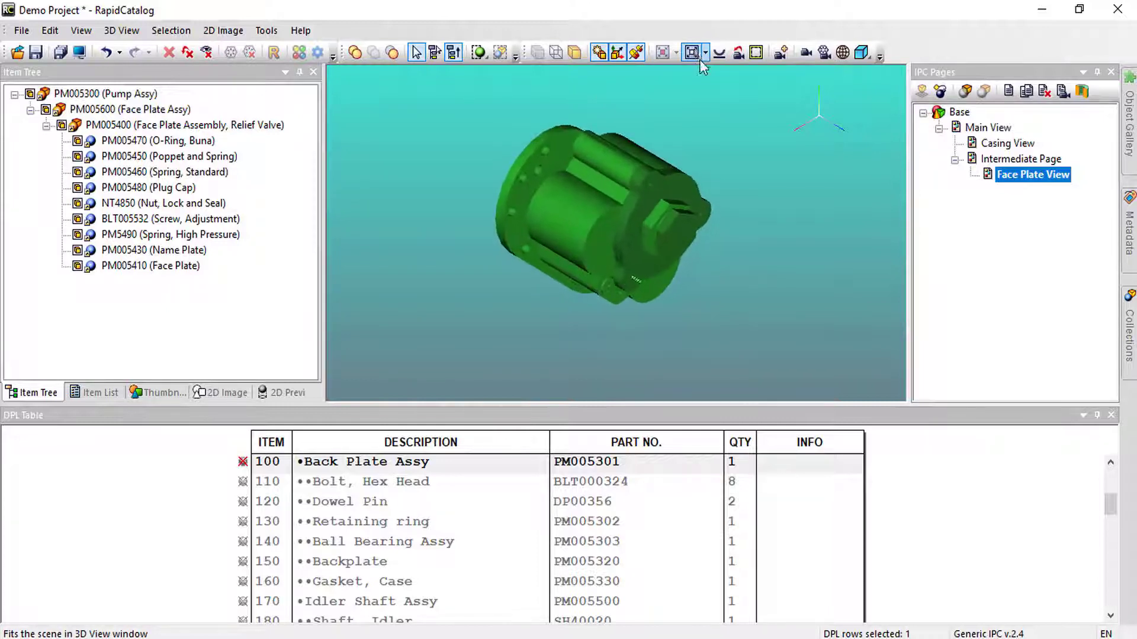
Step: Explode all remaining parts of the Pump Assy (PM005300) outward along the X axis with the Explosion Wizard, keeping the proposed order and positions
click(147, 96)
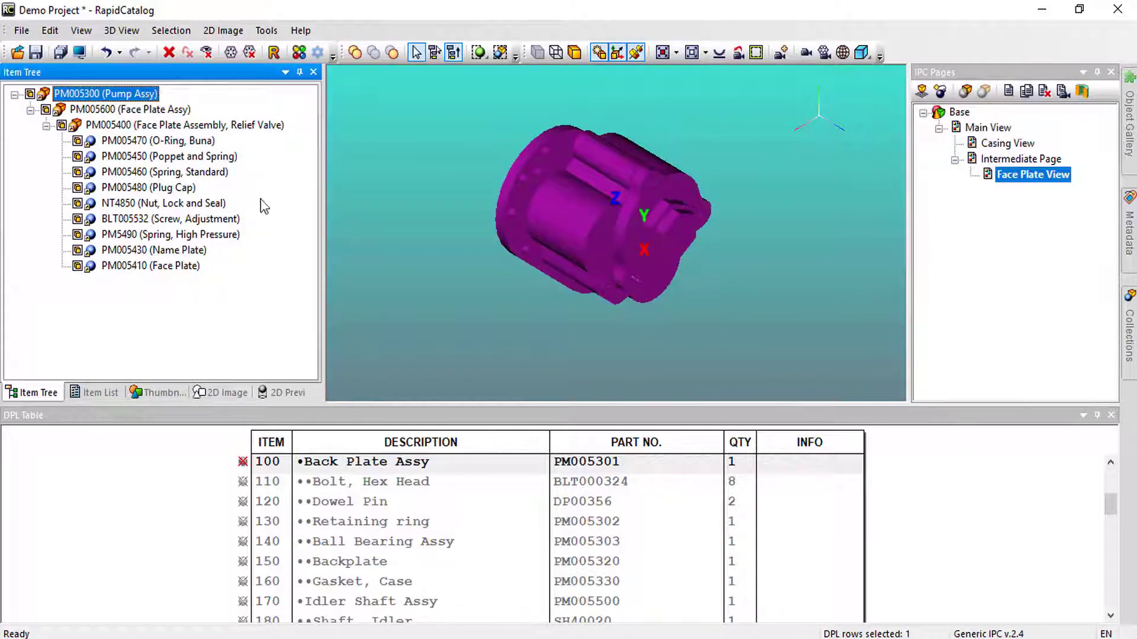
click(939, 90)
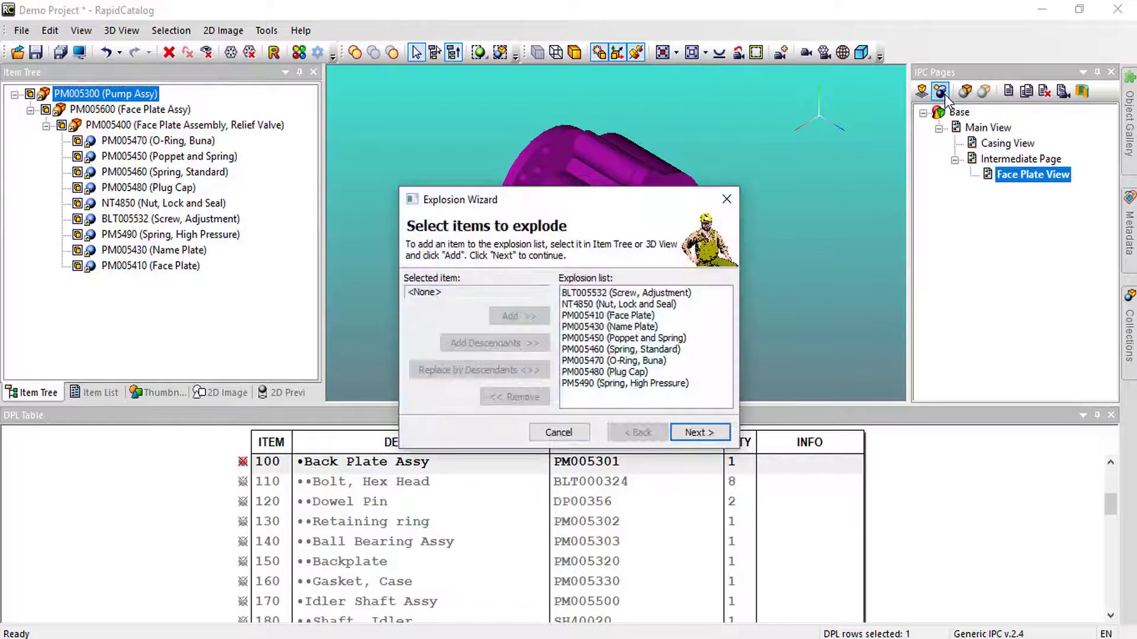
click(713, 433)
click(712, 432)
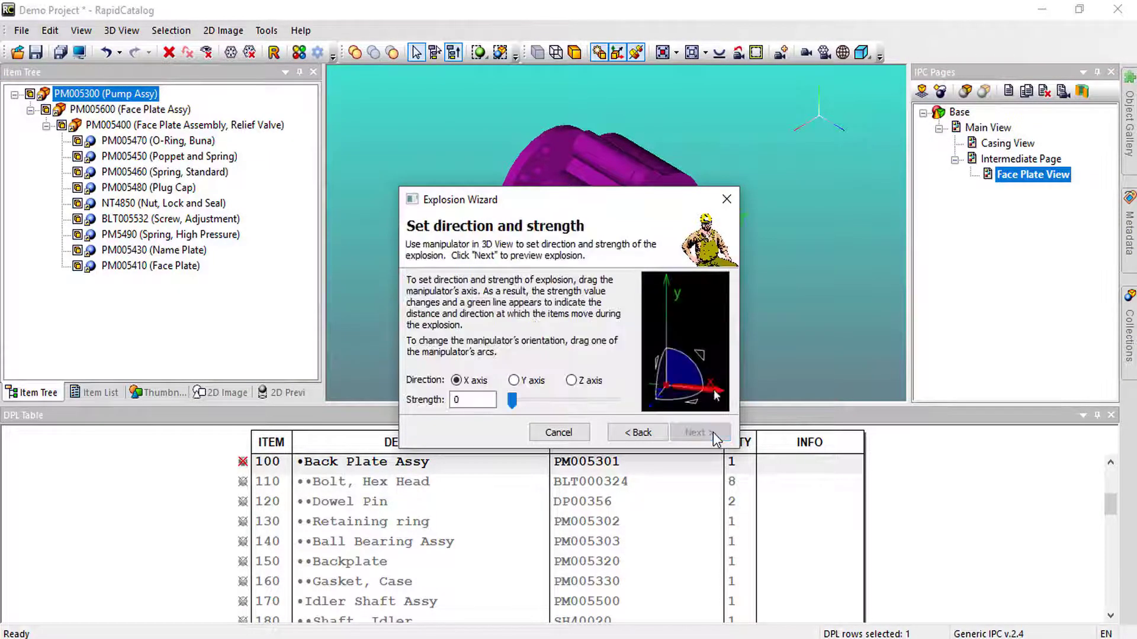
drag(587, 207, 752, 392)
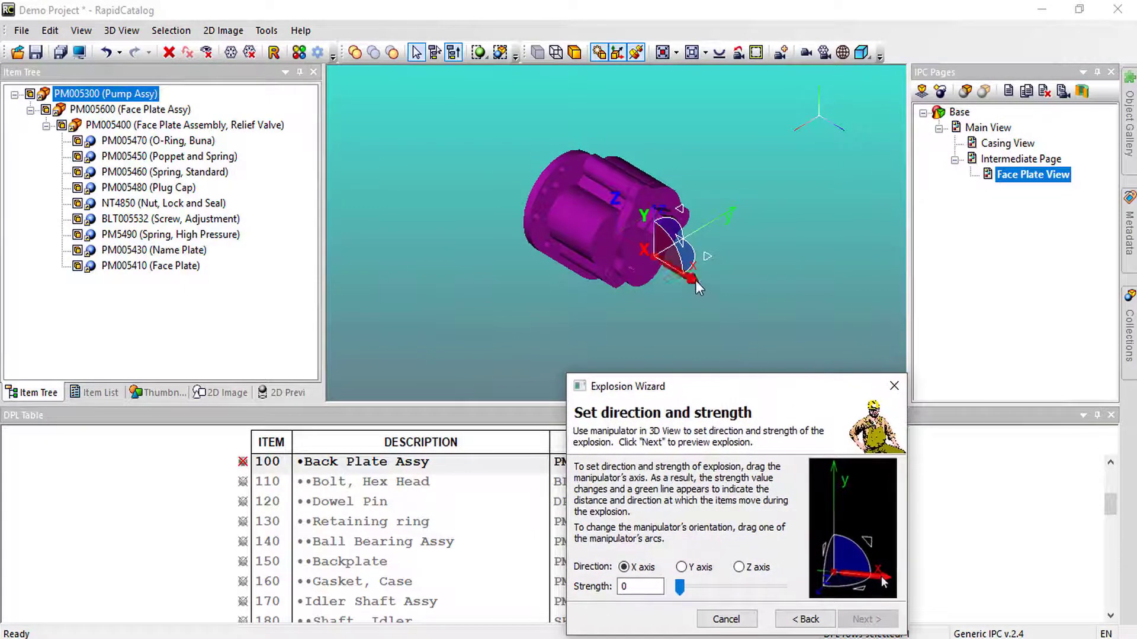
drag(695, 280, 730, 308)
click(875, 620)
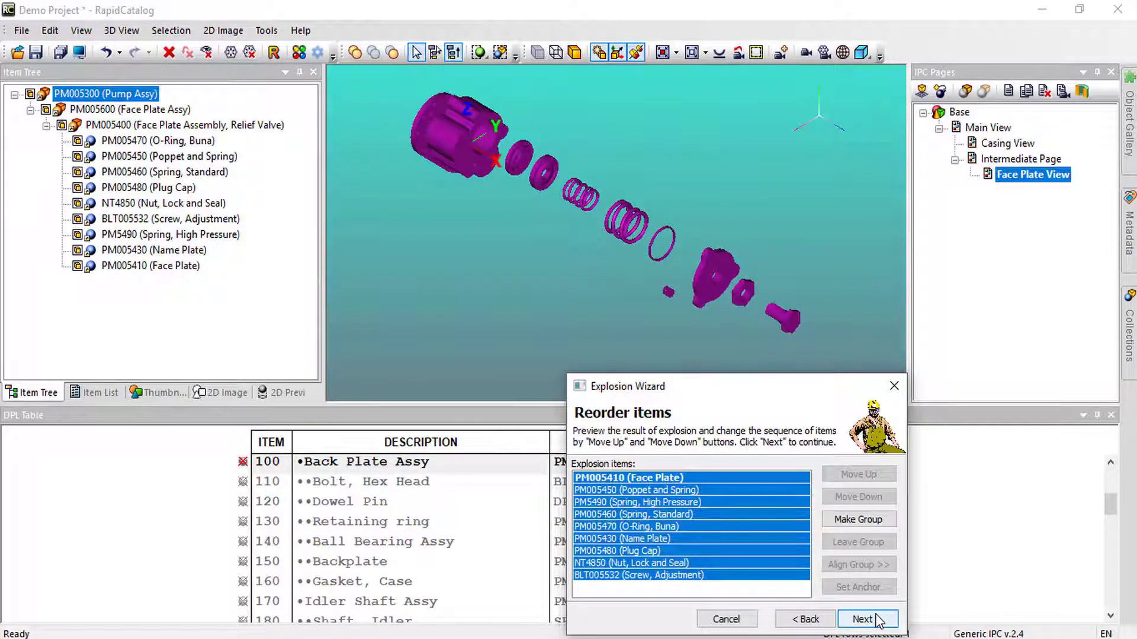
click(876, 619)
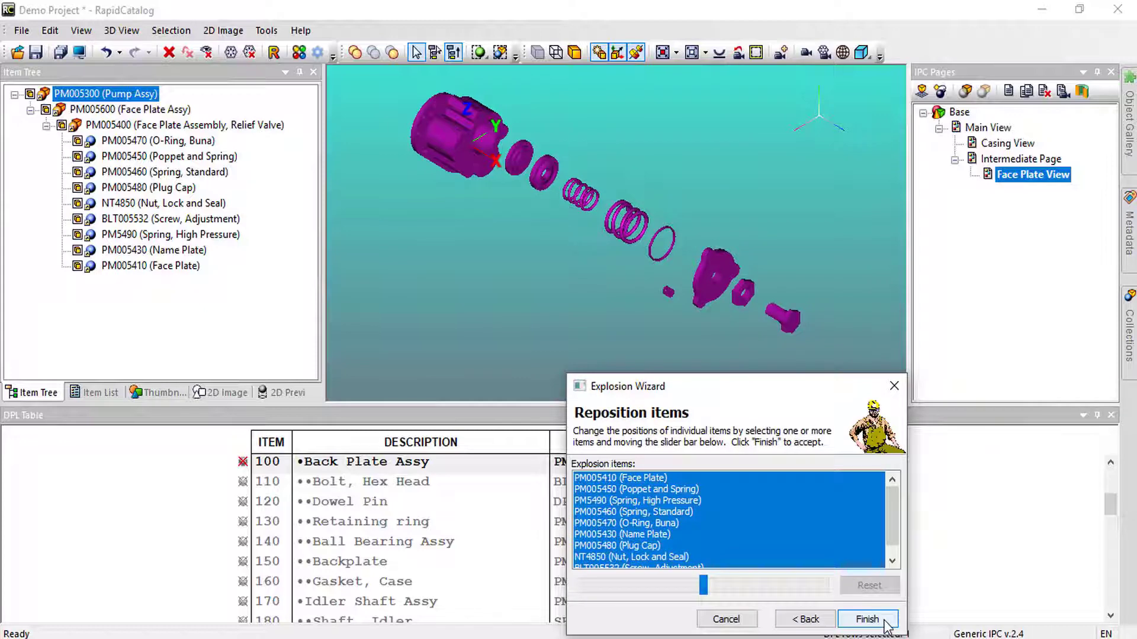
click(876, 619)
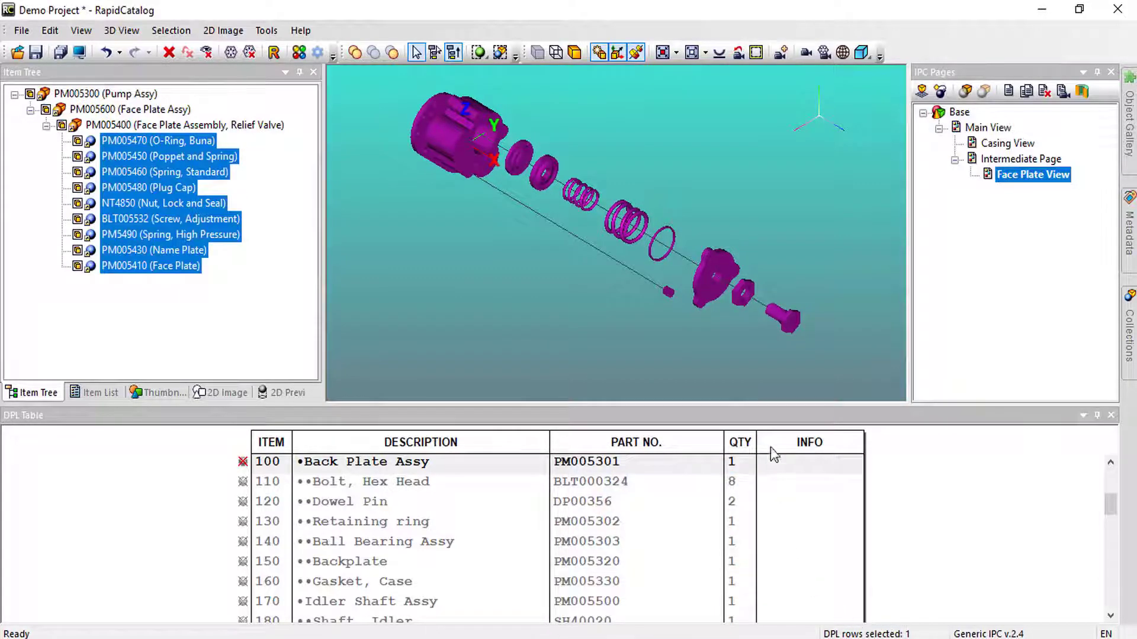
click(813, 244)
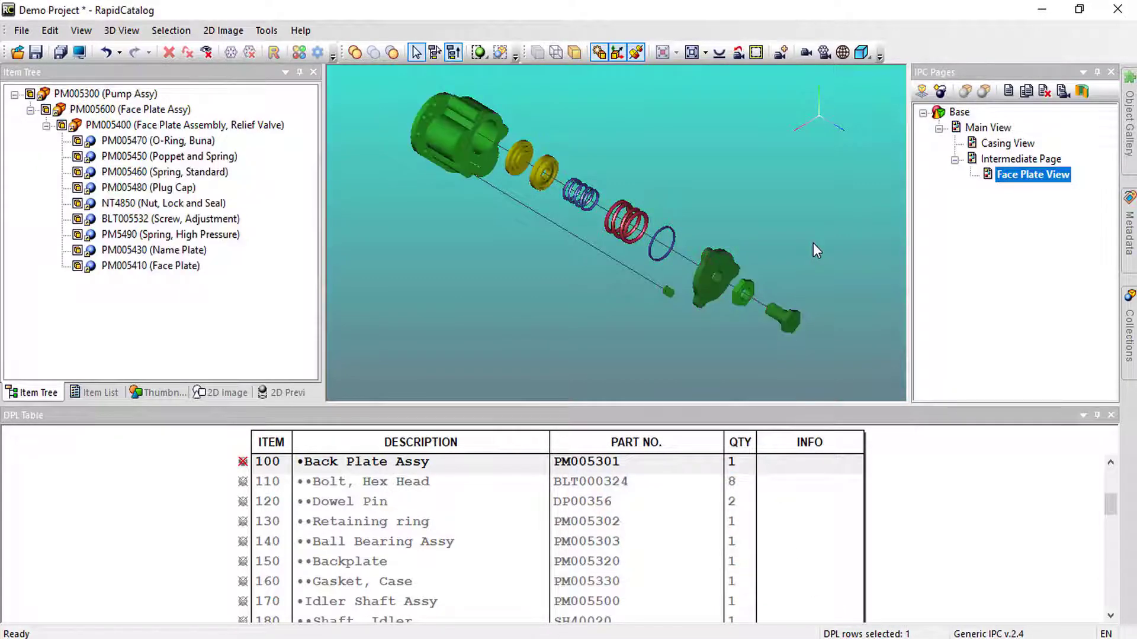
Step: Deactivate the Face Plate View's DPL rows with deleted geometry and activate those with visible geometry
right_click(990, 174)
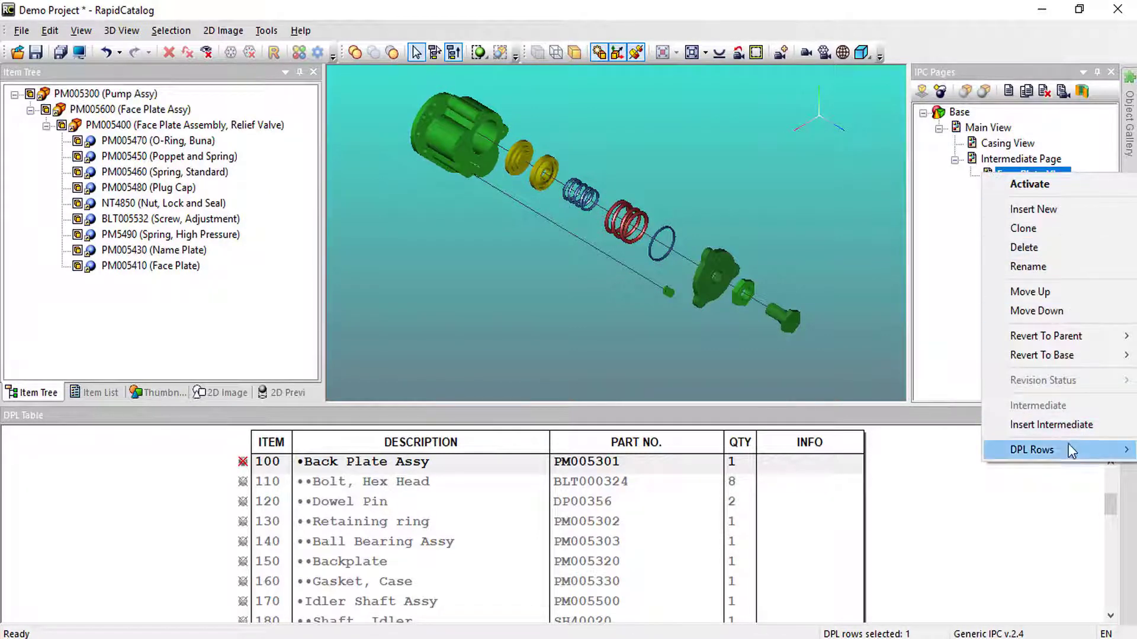
mouse_move(1066, 449)
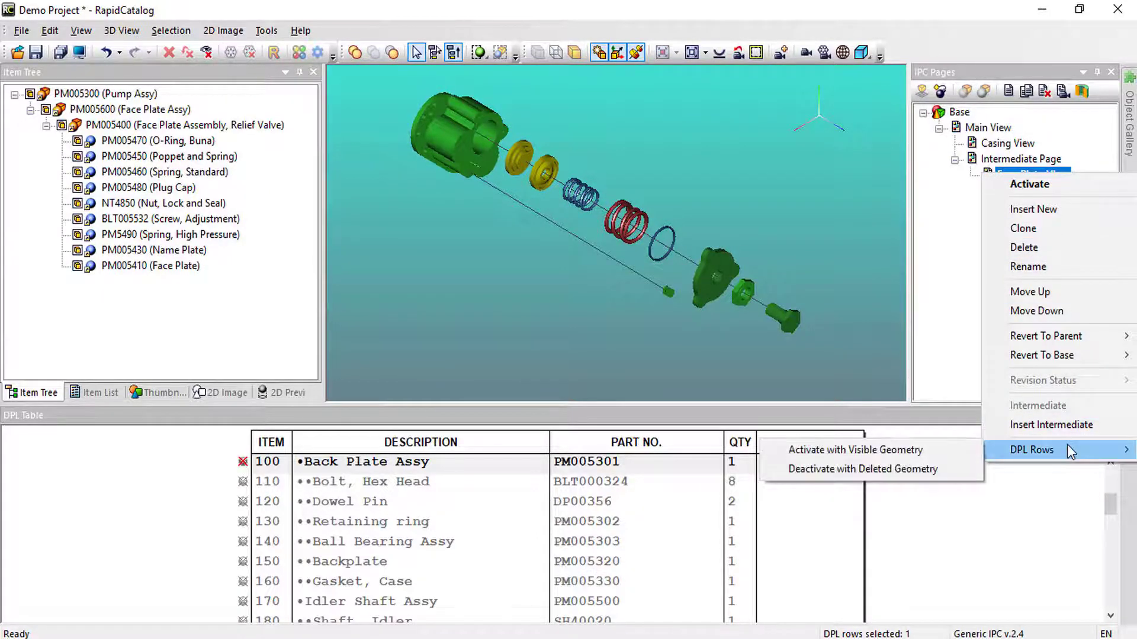
click(947, 468)
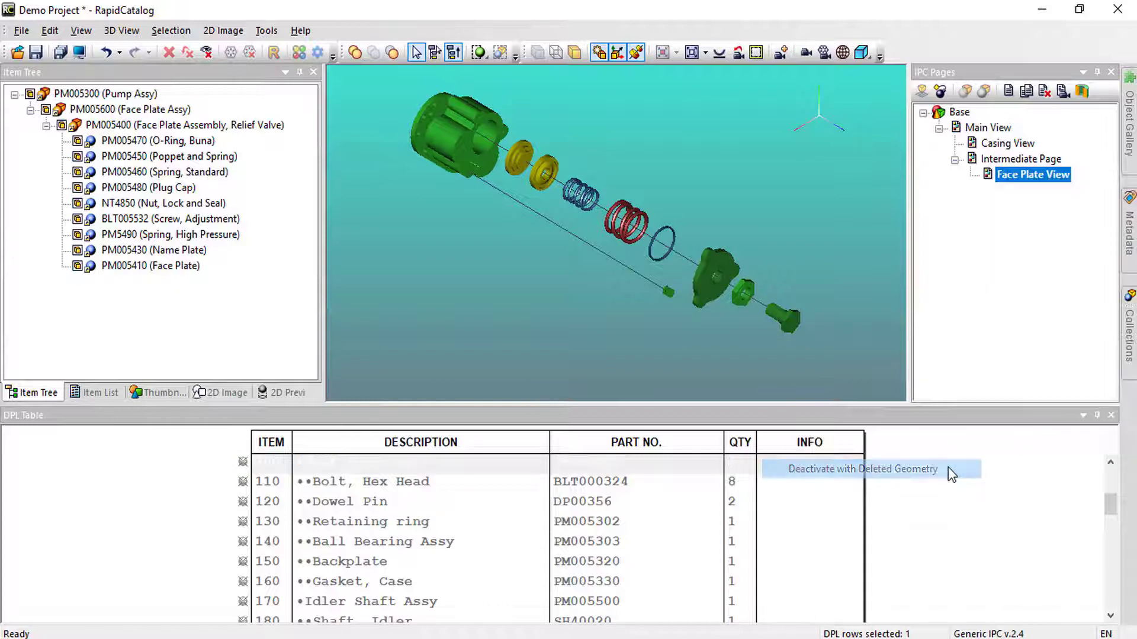
right_click(988, 179)
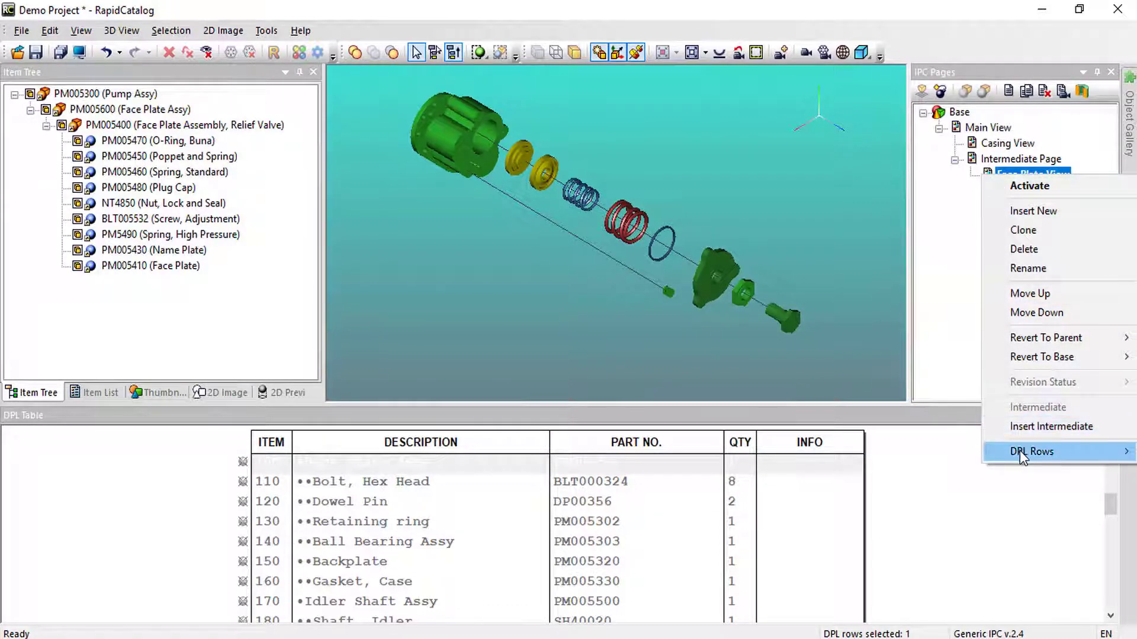
mouse_move(1020, 450)
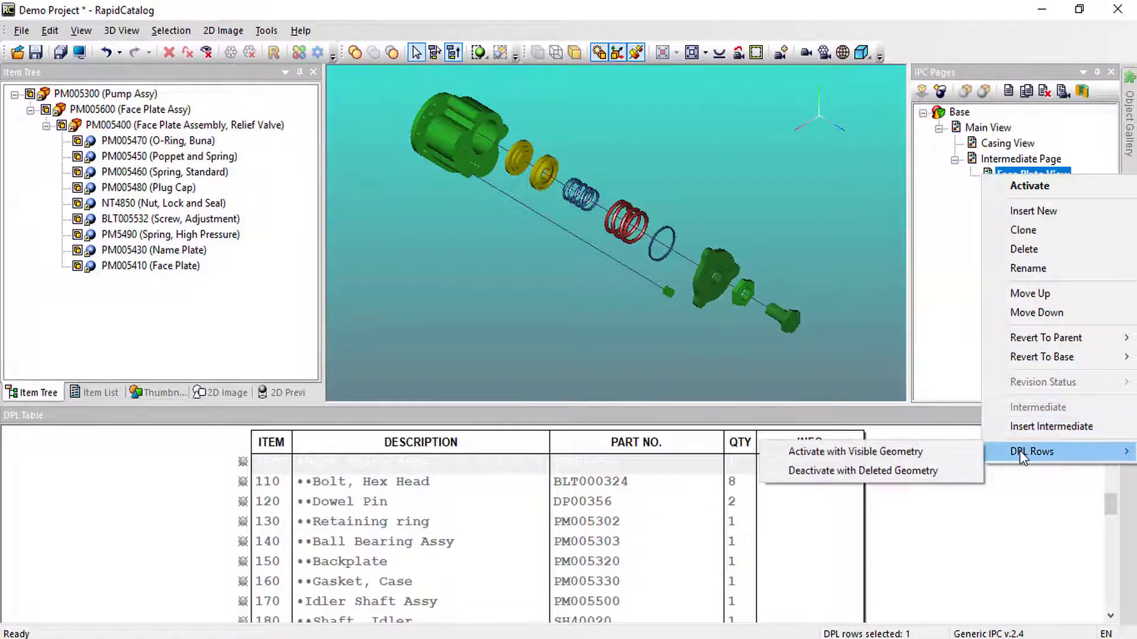
click(930, 450)
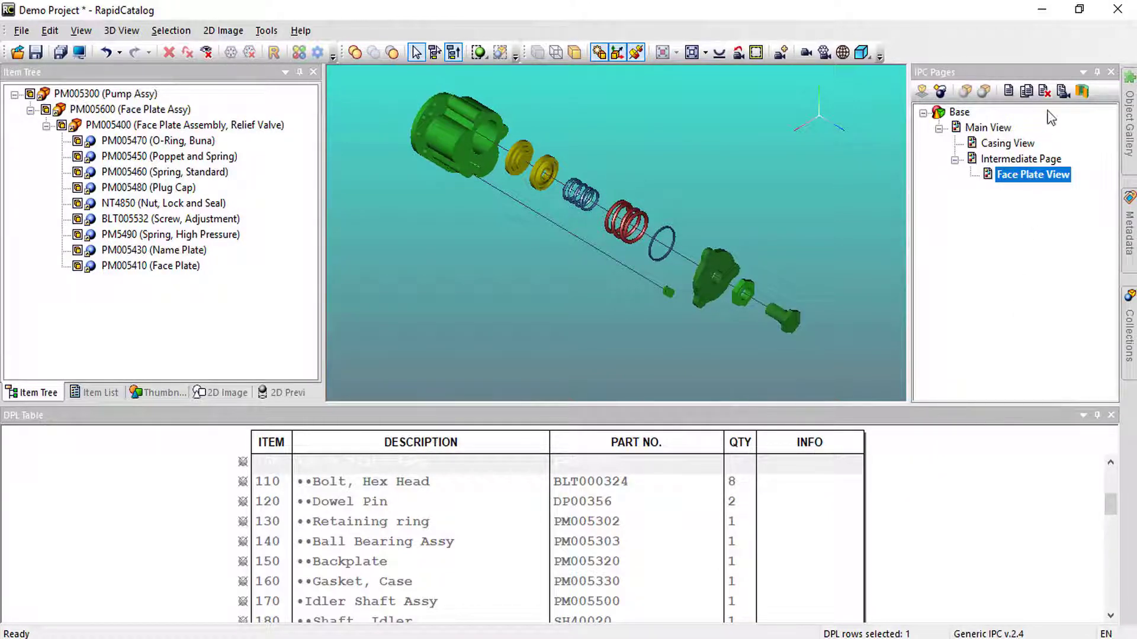
click(1063, 92)
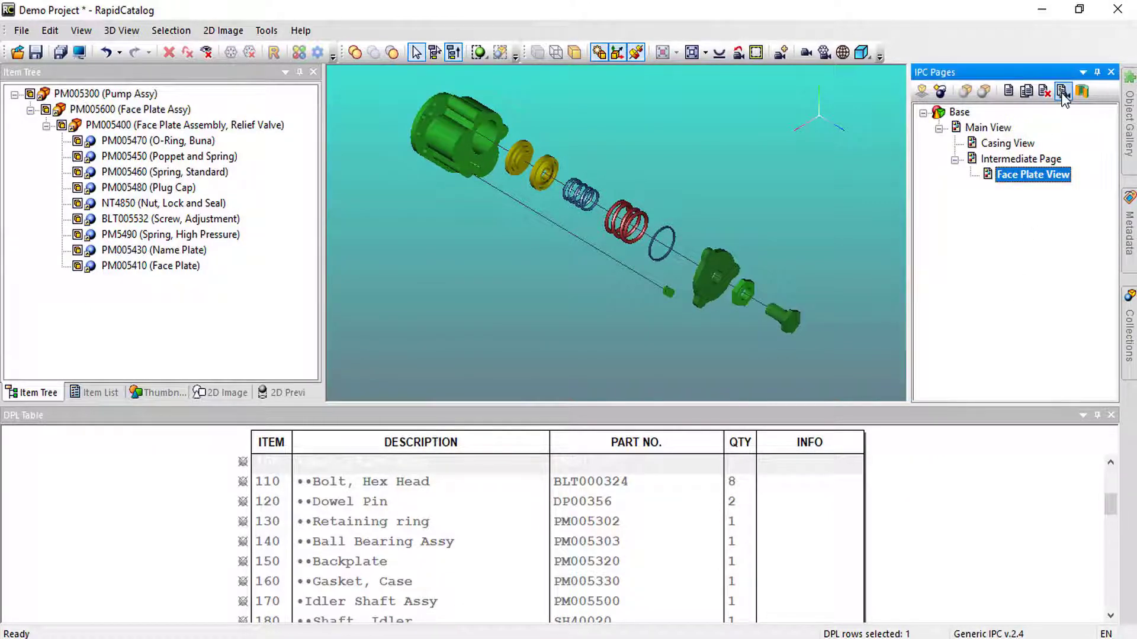
Step: Set the Intermediate Page's type to Intermediate and save the project
right_click(1010, 166)
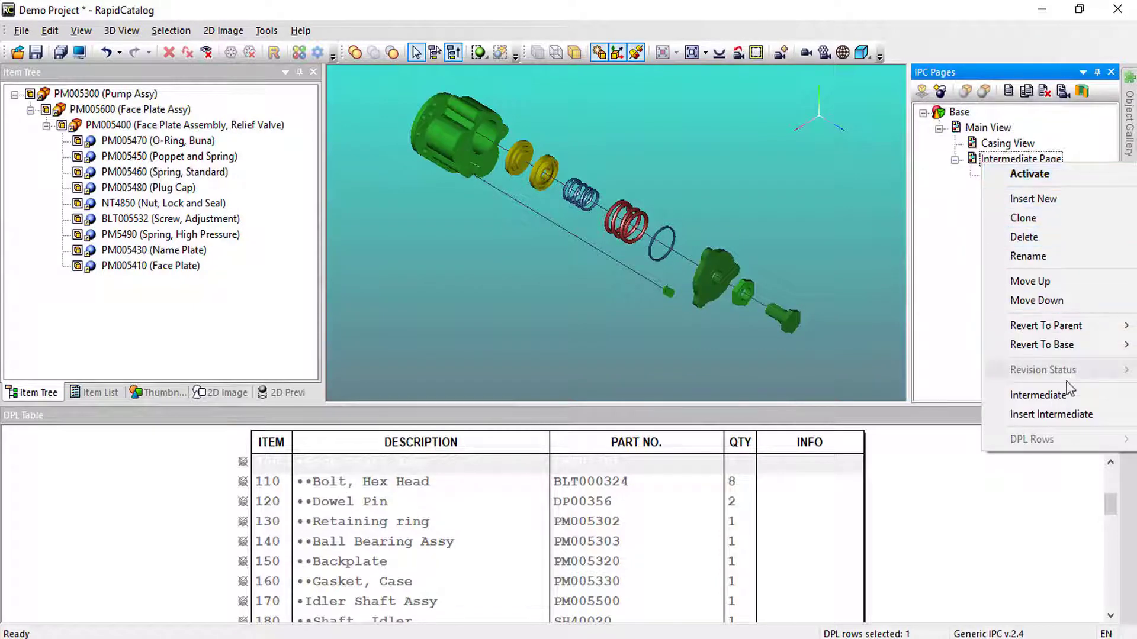
click(1057, 397)
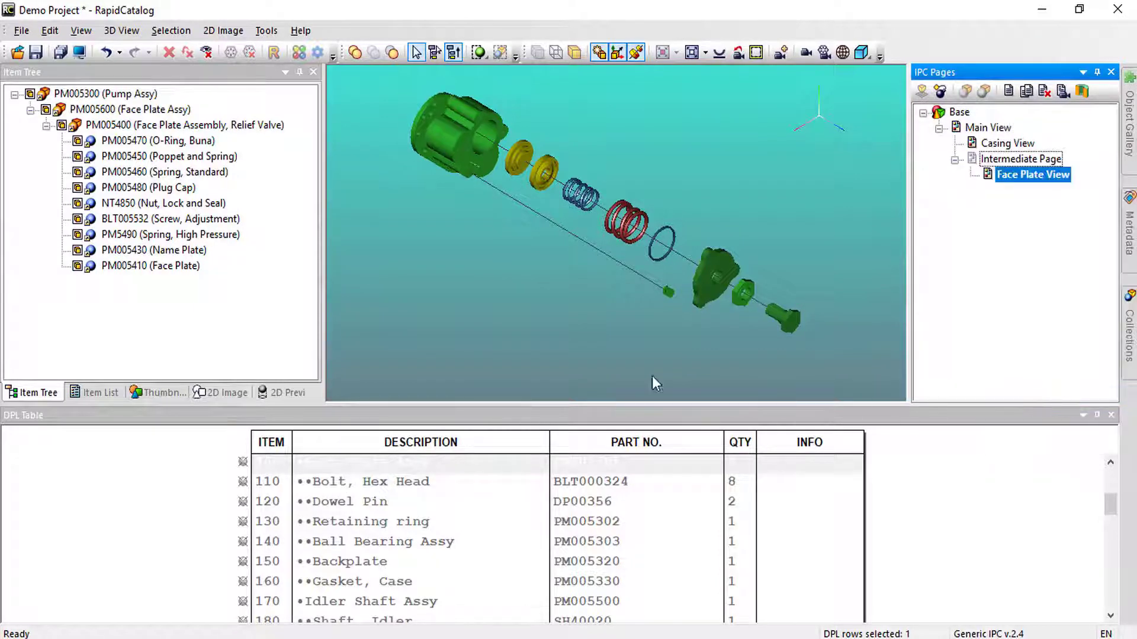
click(35, 52)
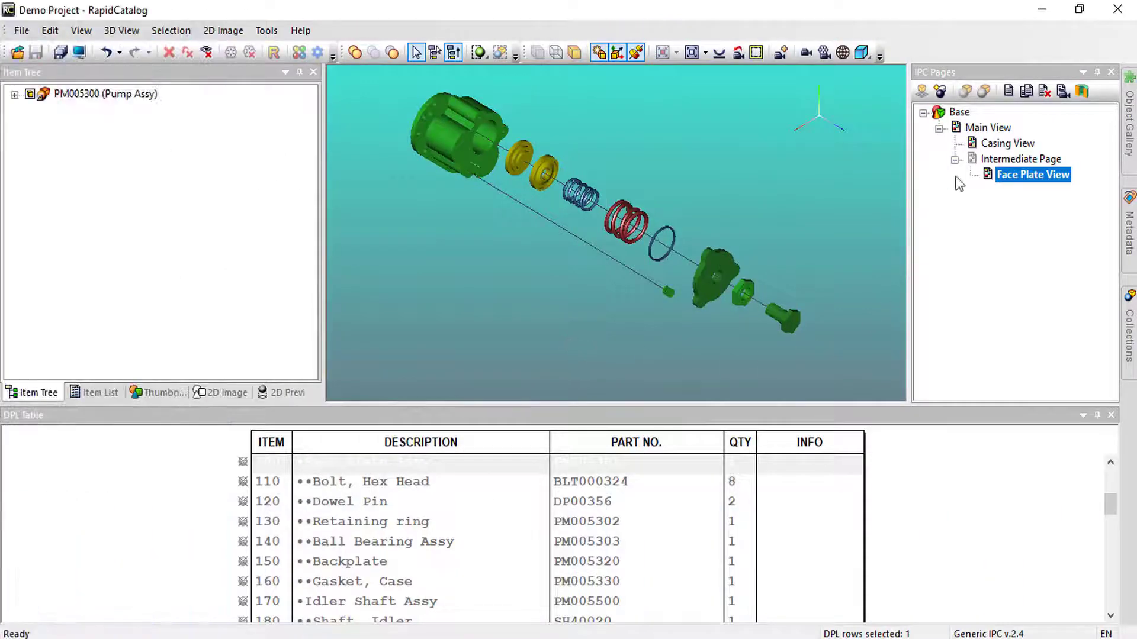
Step: Create a 2D project image with callouts from the Main View page and name it Main View
right_click(961, 132)
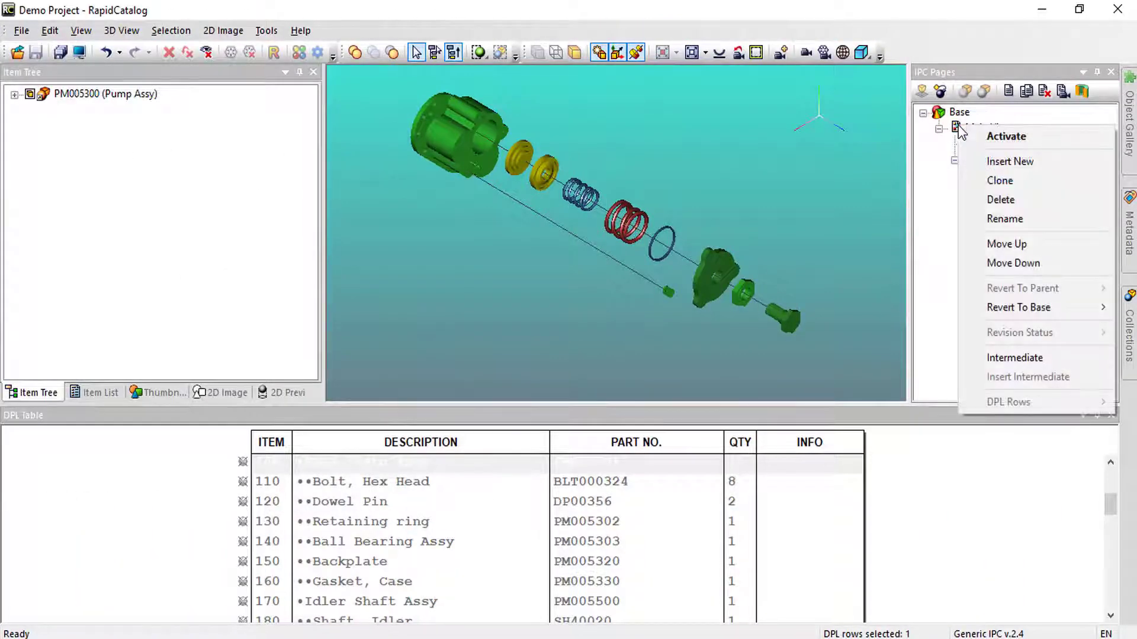
click(1006, 136)
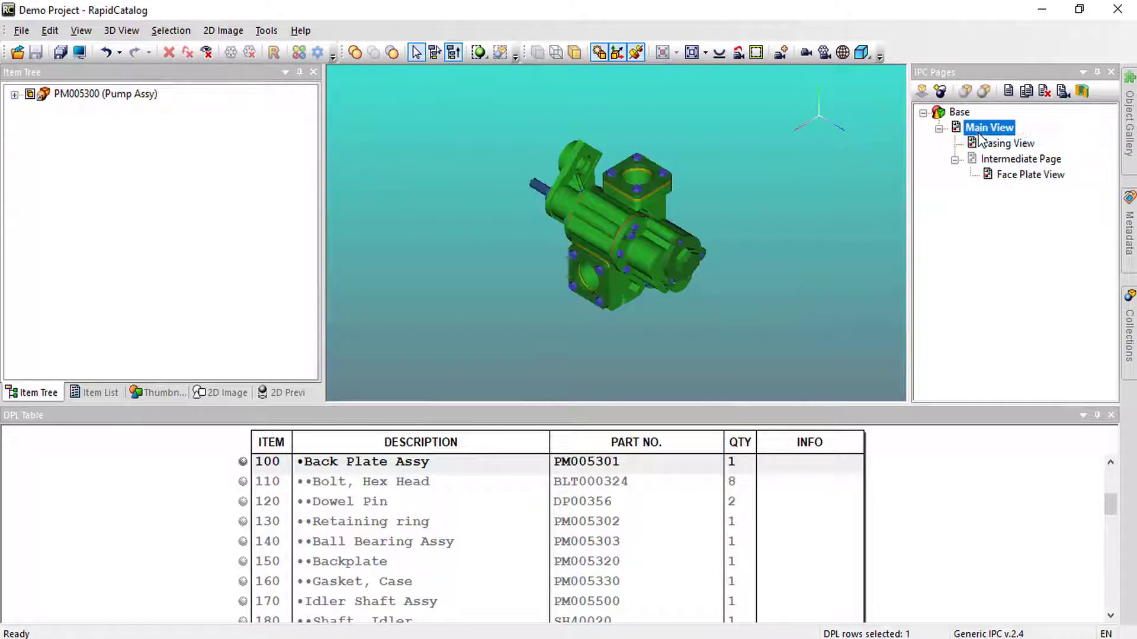
click(279, 392)
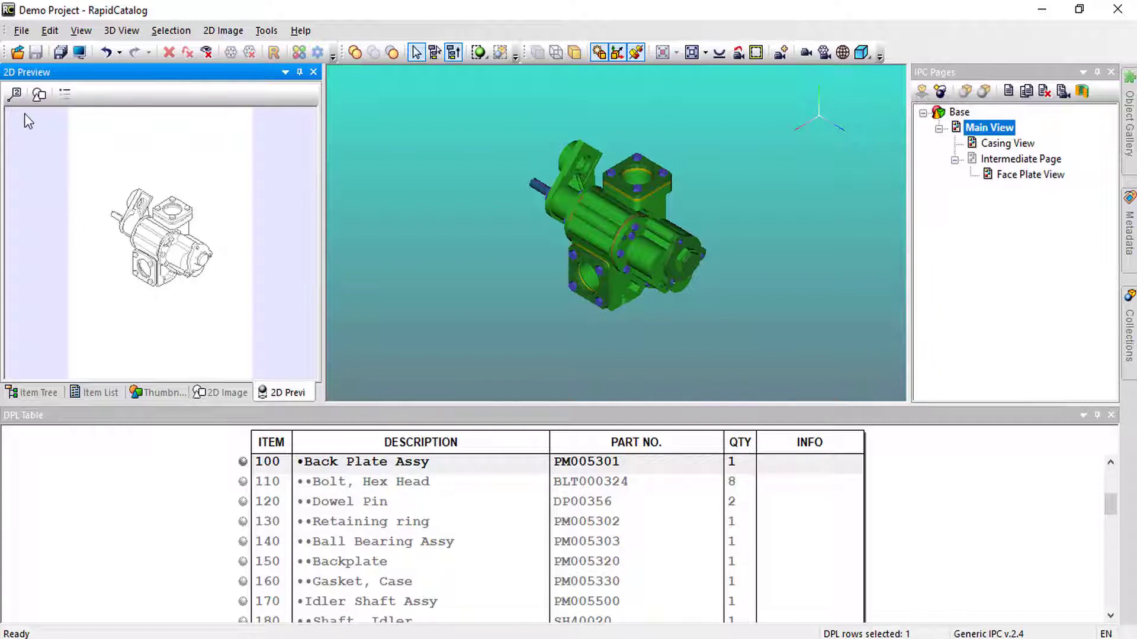
click(15, 94)
click(39, 94)
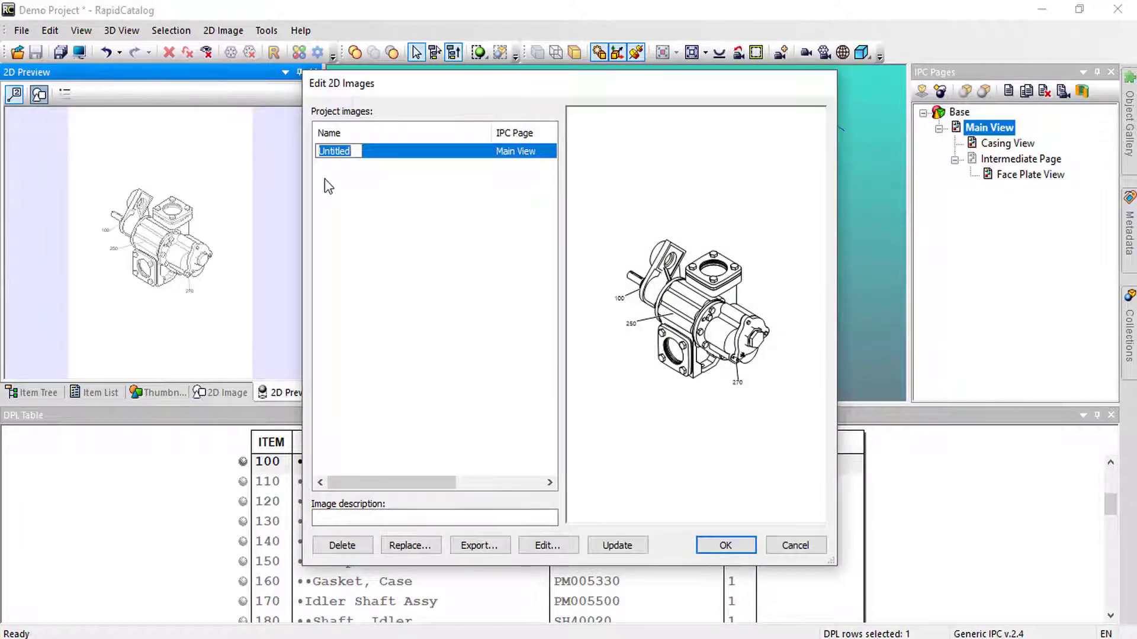
text(Main View)
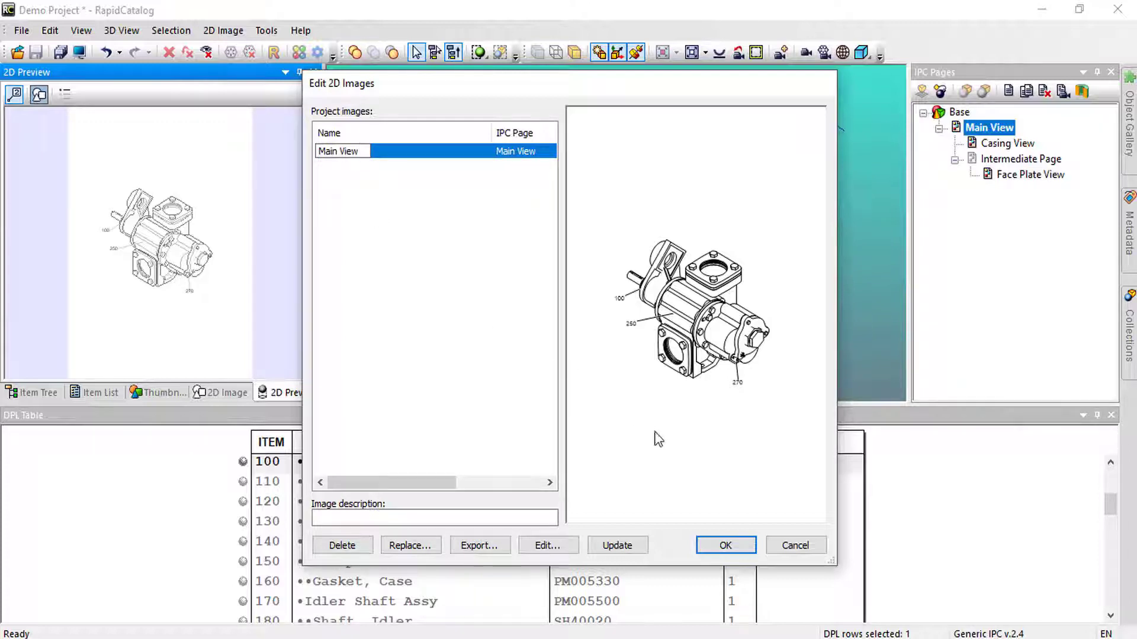
click(729, 544)
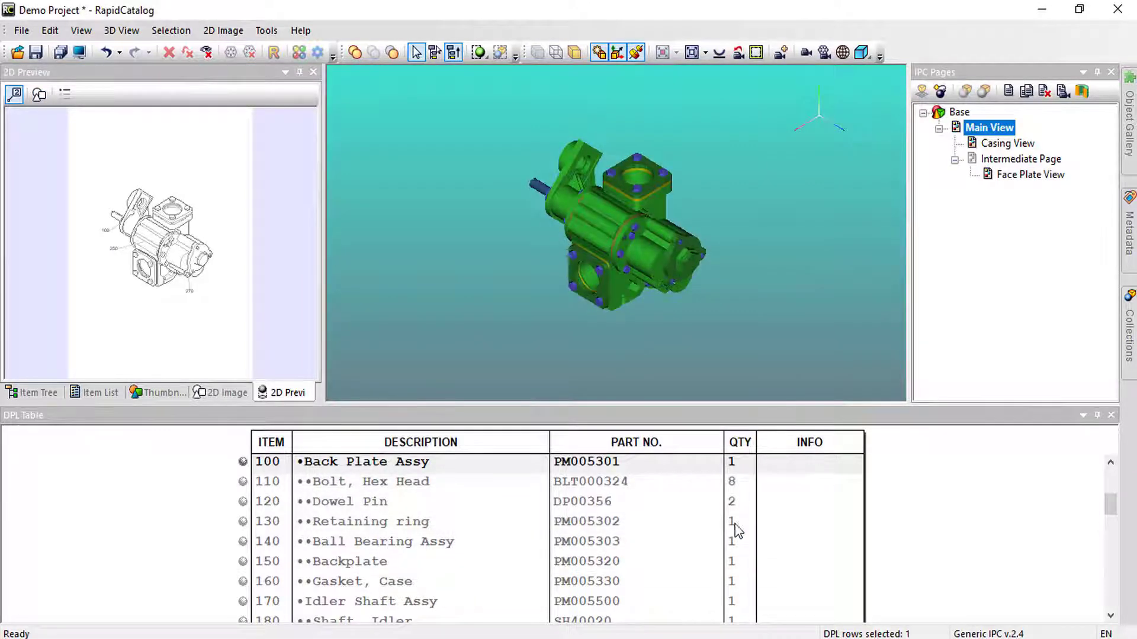
Step: Create a 2D project image with callouts from the Casing View page and name it Casing View
click(1007, 144)
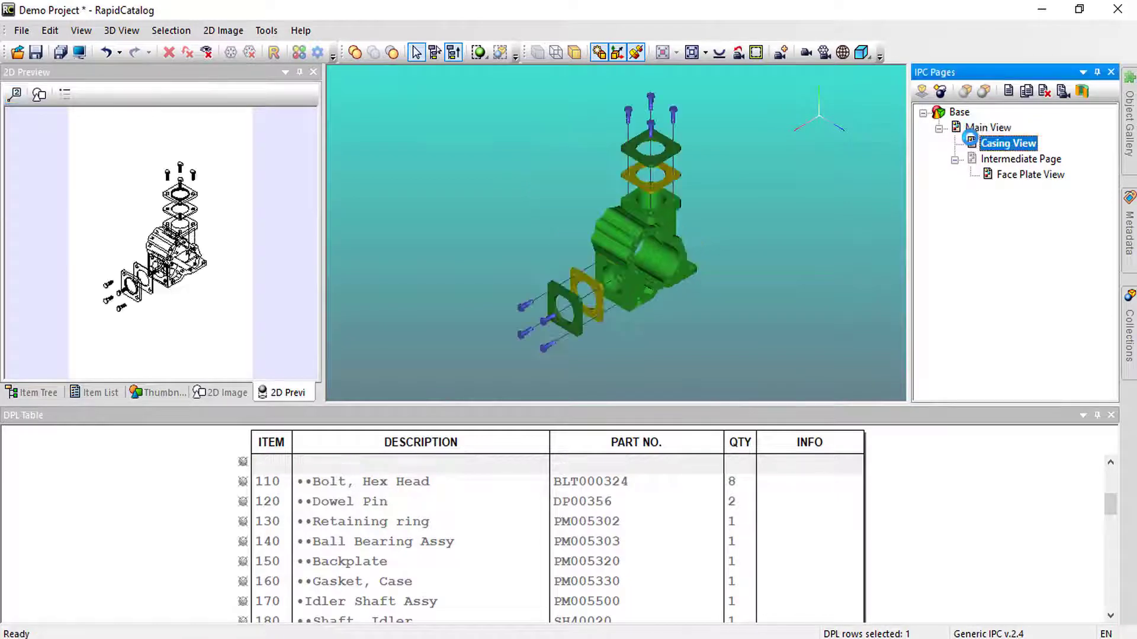
click(15, 95)
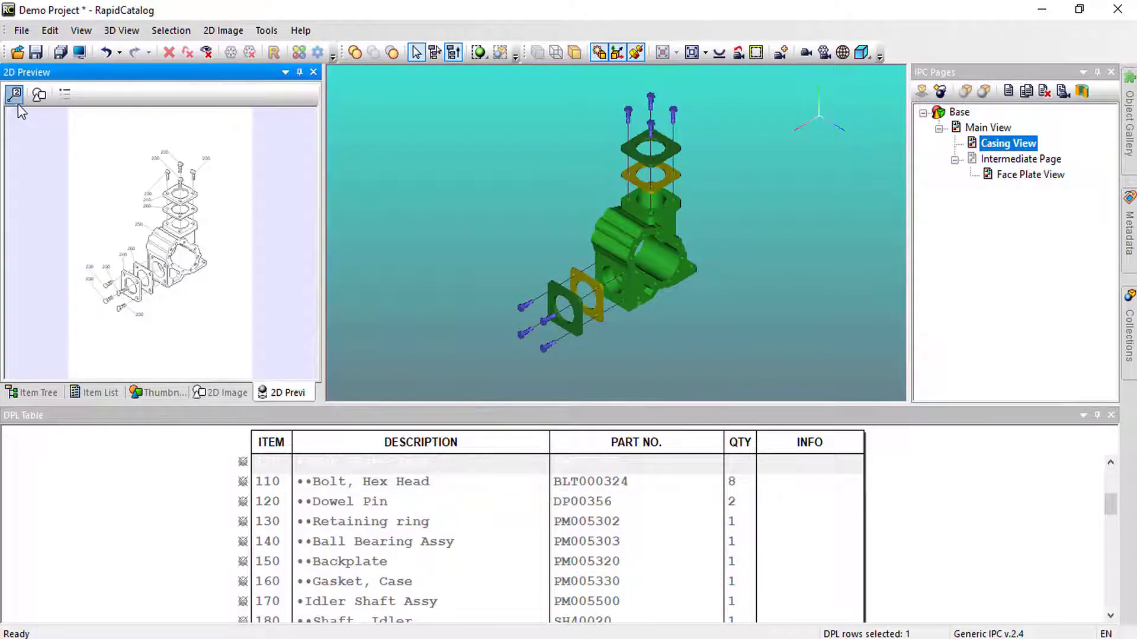
click(39, 95)
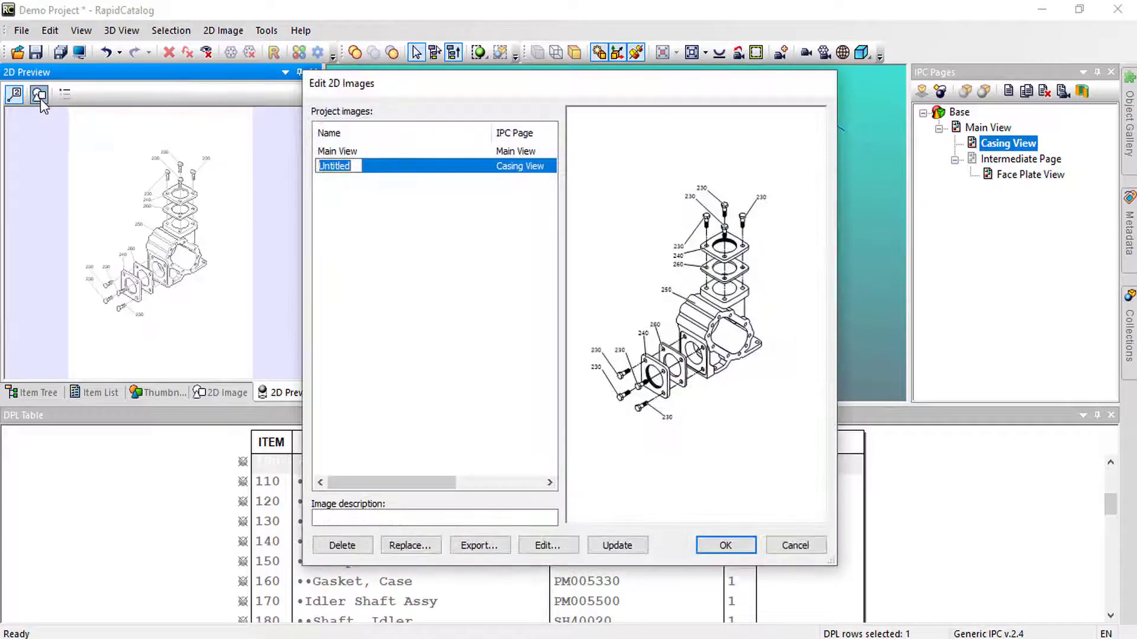
text(Casing View)
key(Return)
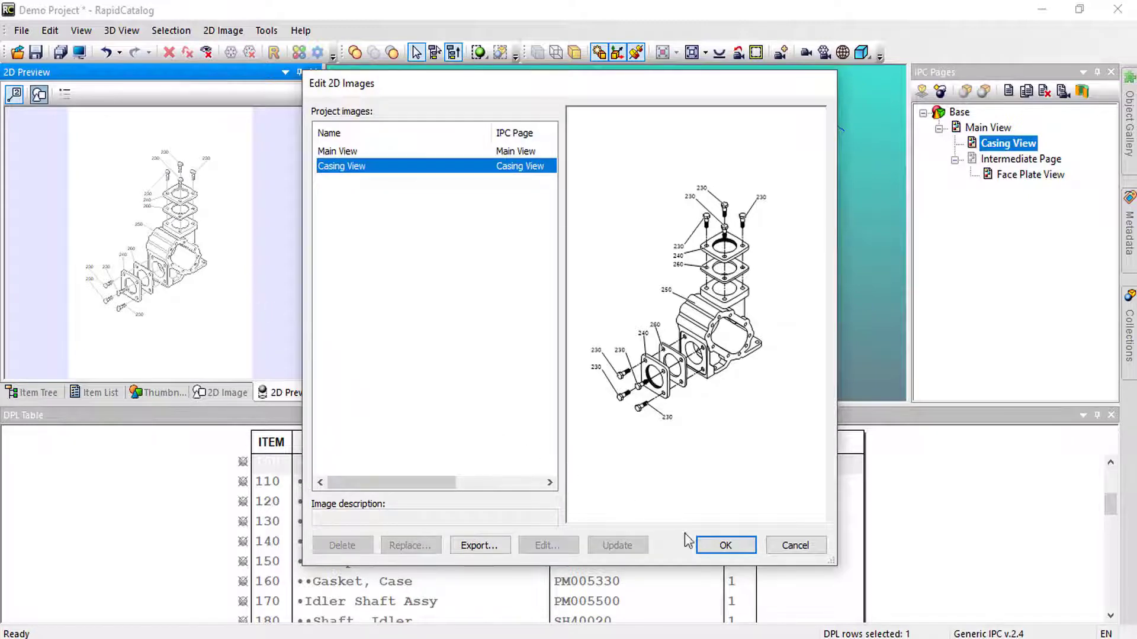
click(726, 543)
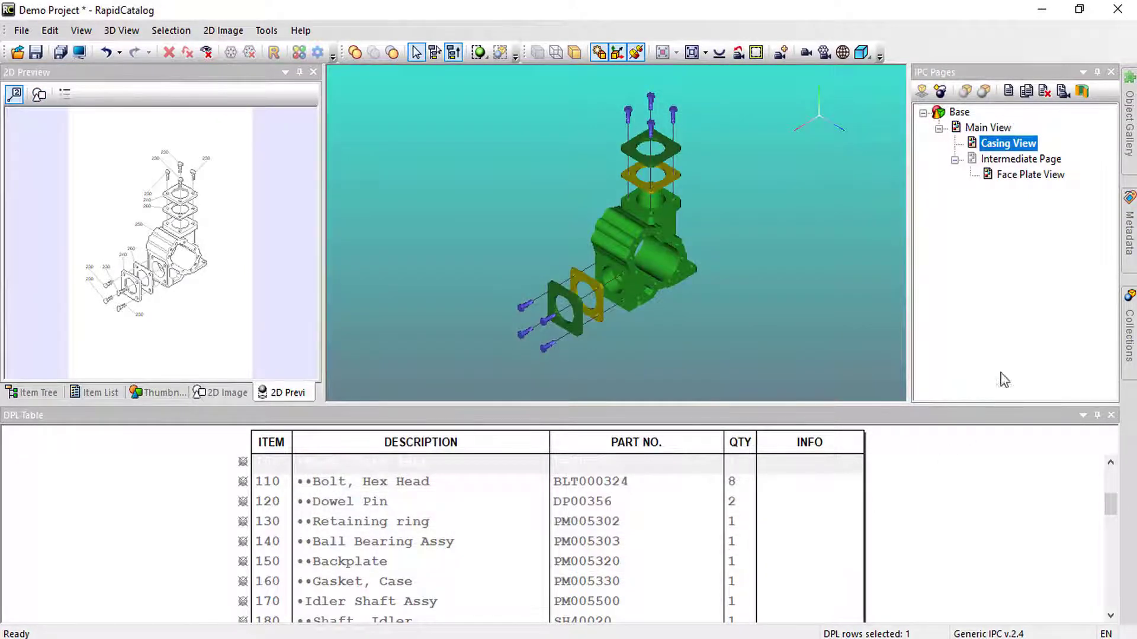
Step: Create a 2D project image with callouts from the Face Plate View page and name it Face Plave View
click(1017, 174)
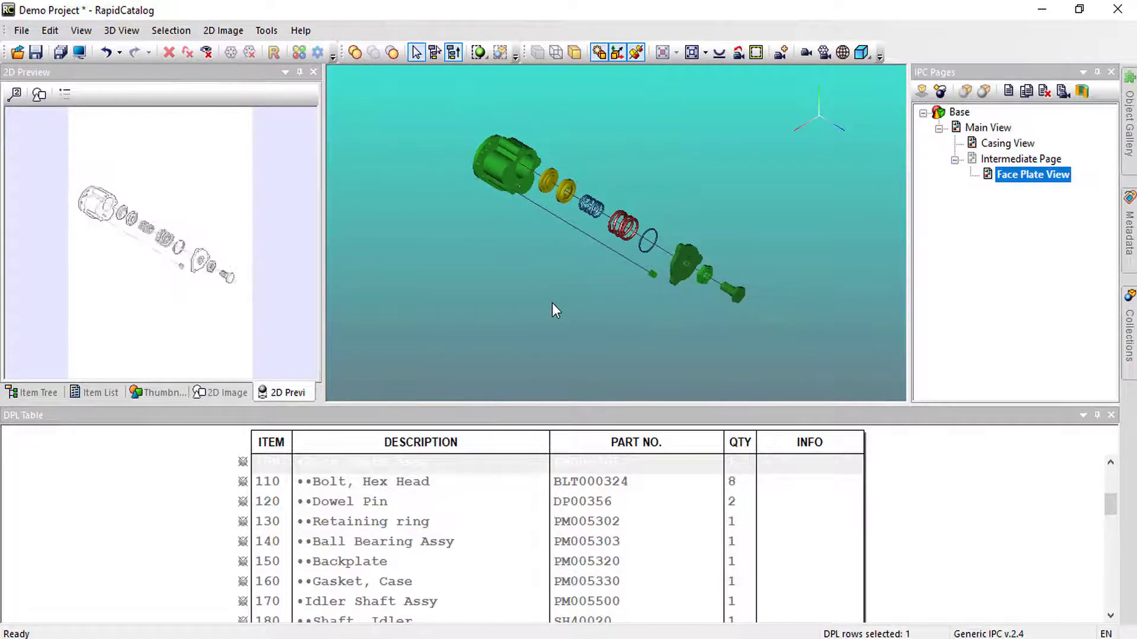
click(19, 94)
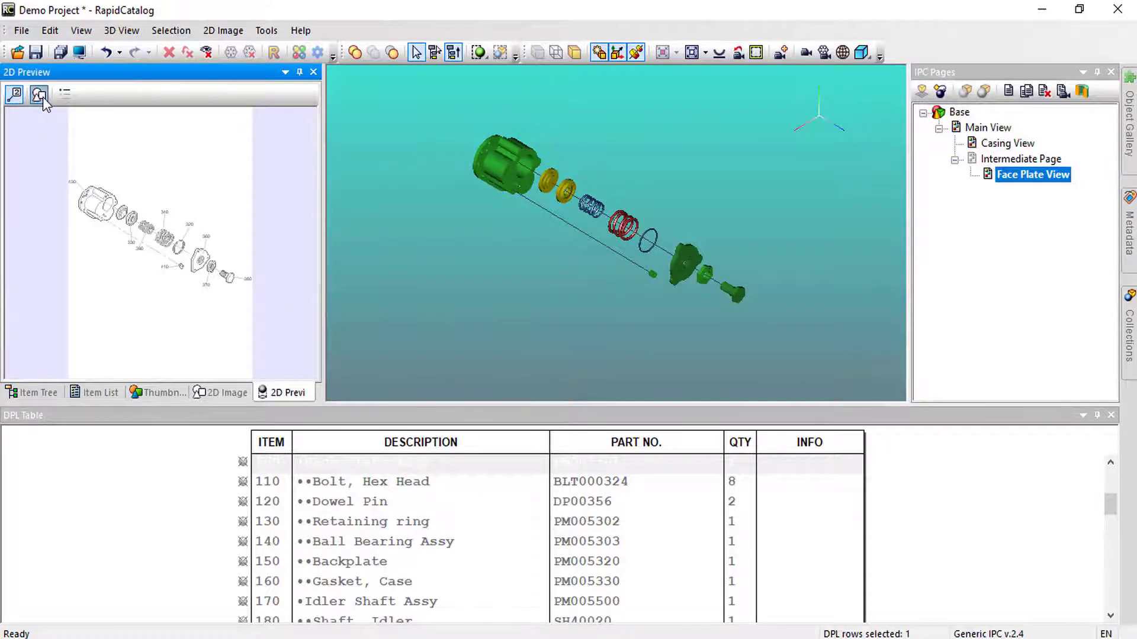
click(39, 94)
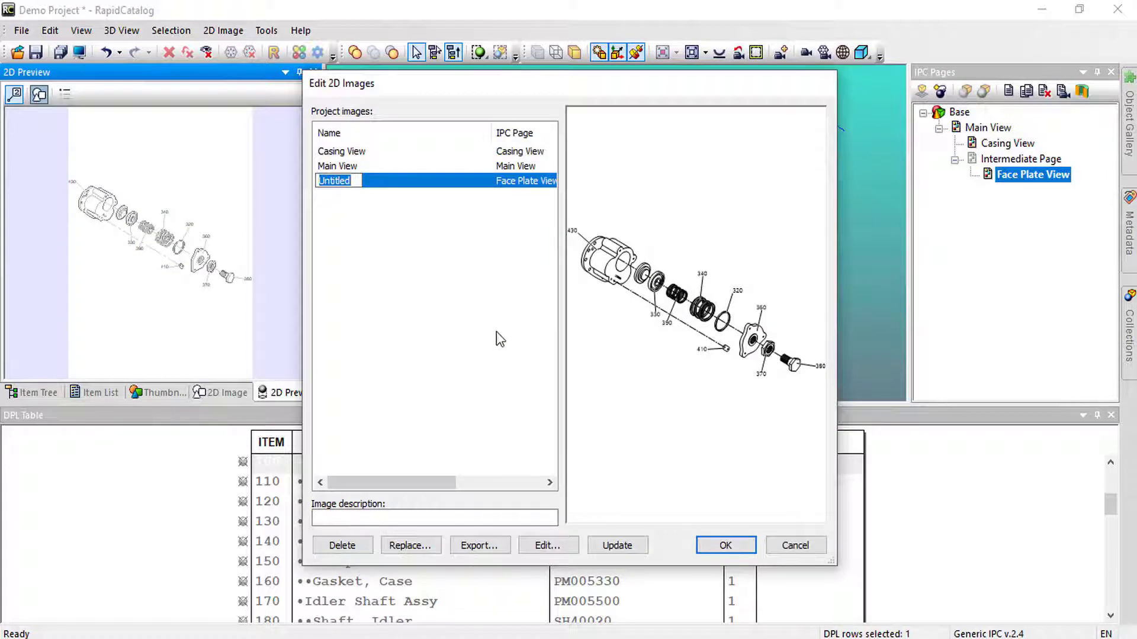
text(Face Plave View)
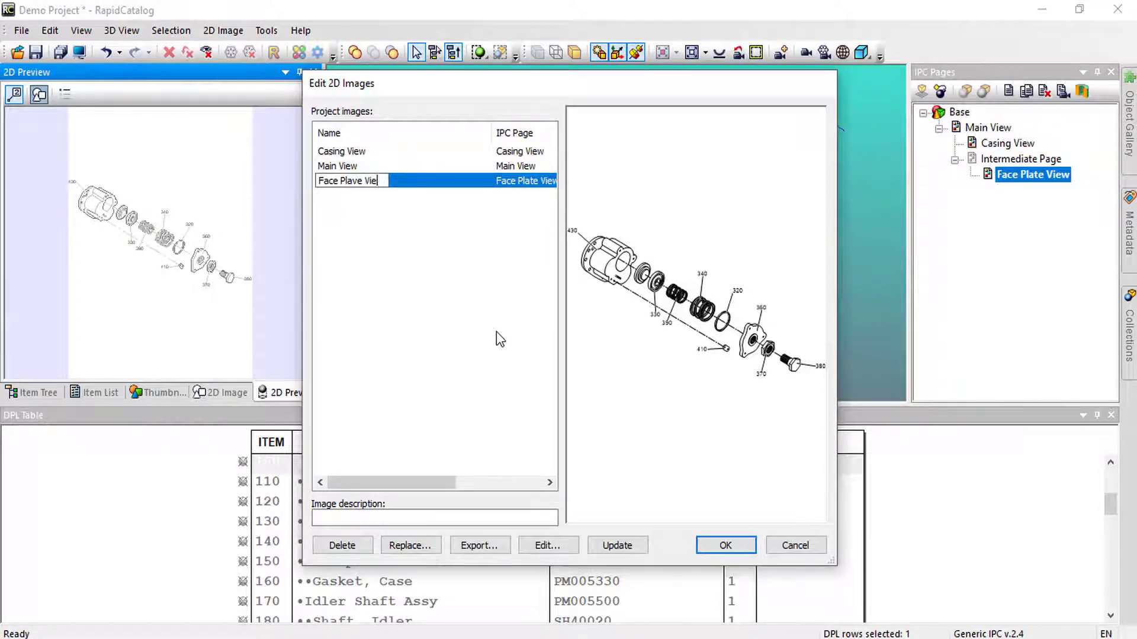
key(Return)
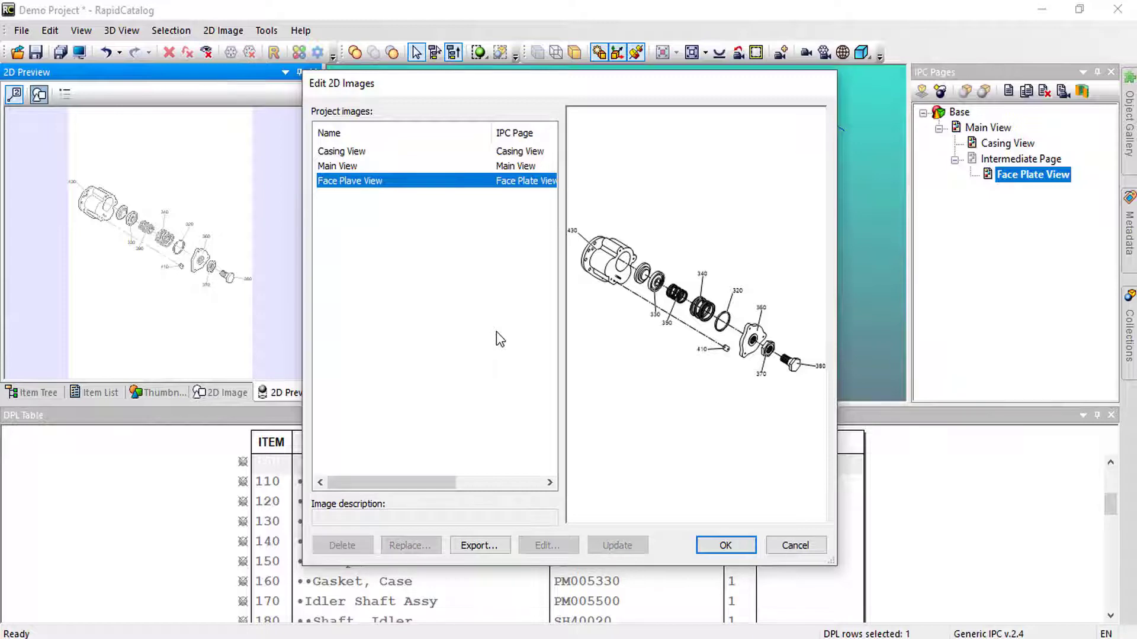
click(722, 544)
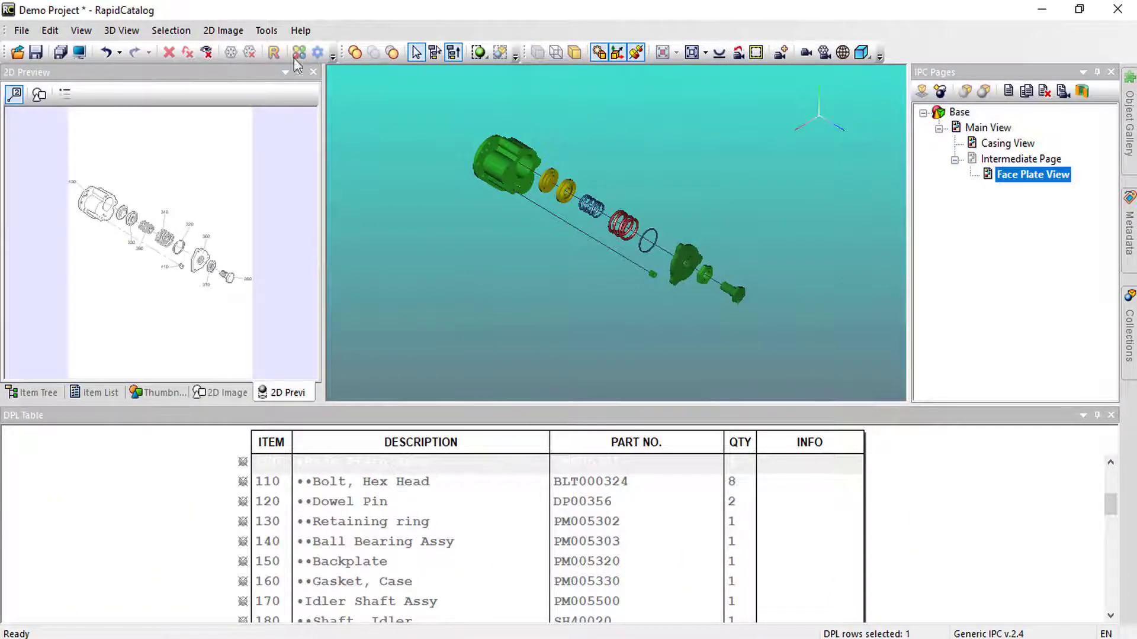
Step: Set the Use Browser Plugins publish option to No
click(268, 31)
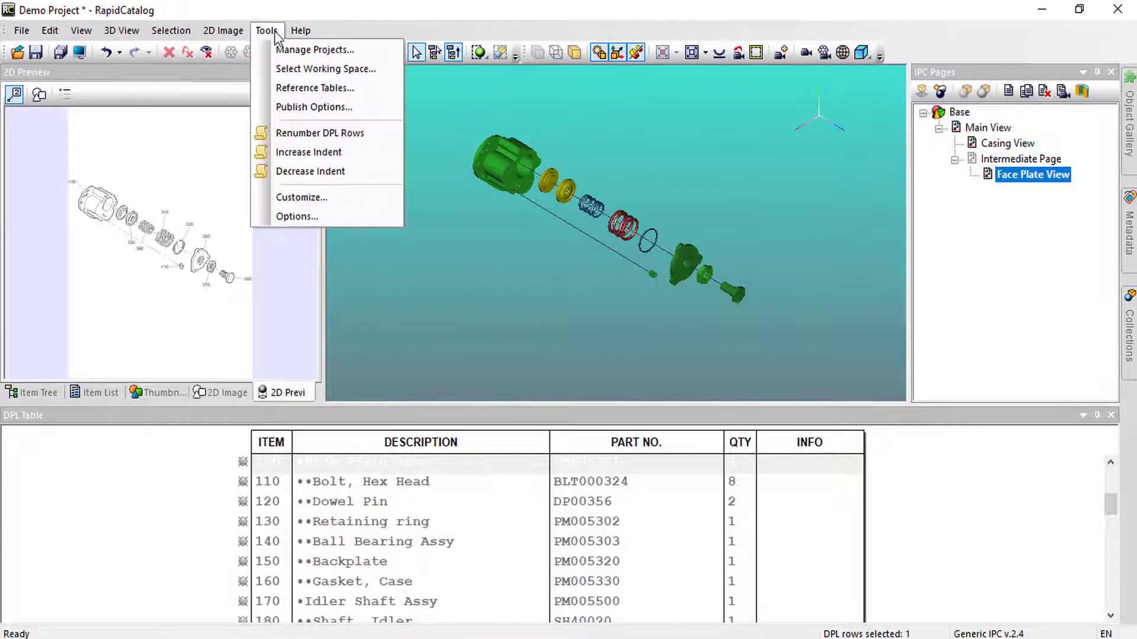
click(358, 109)
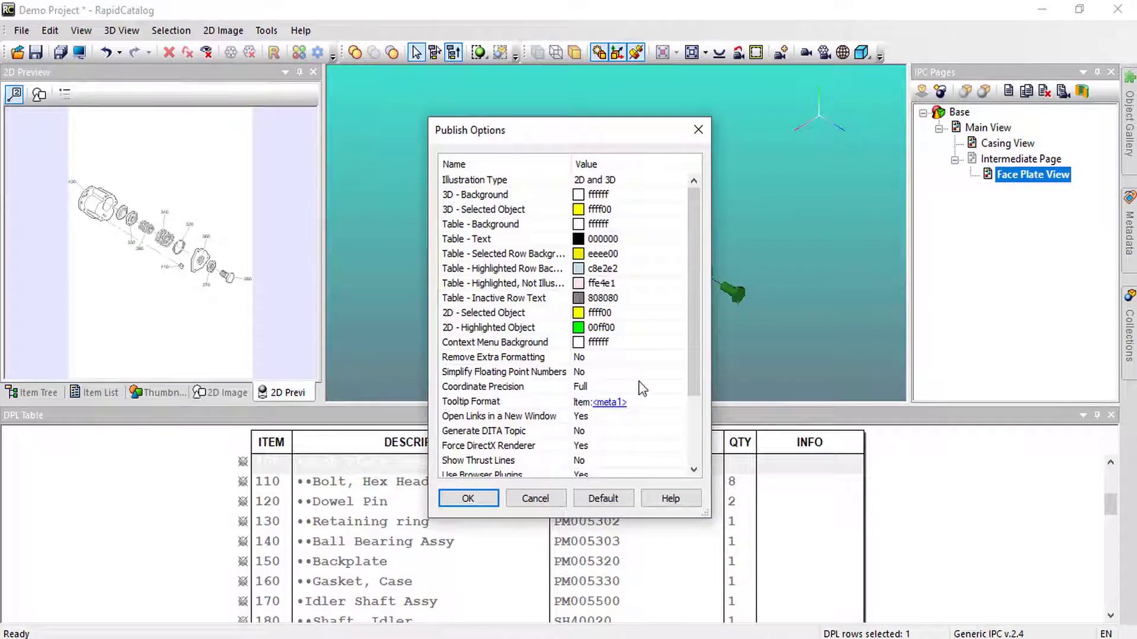
scroll(657, 394, down, 4)
scroll(666, 397, down, 1)
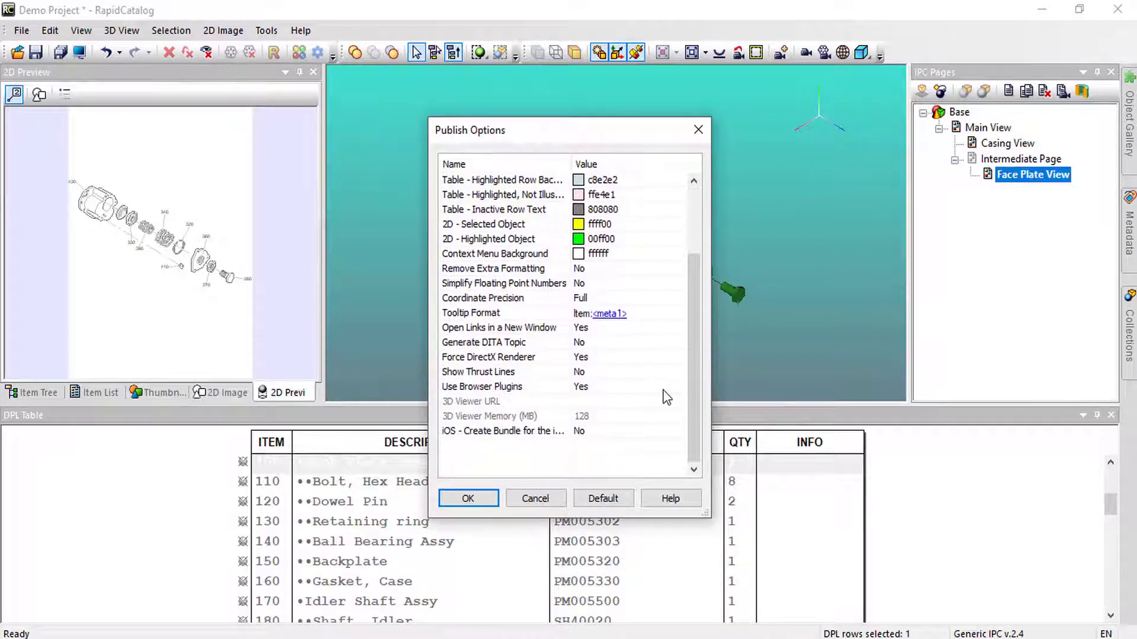
click(601, 391)
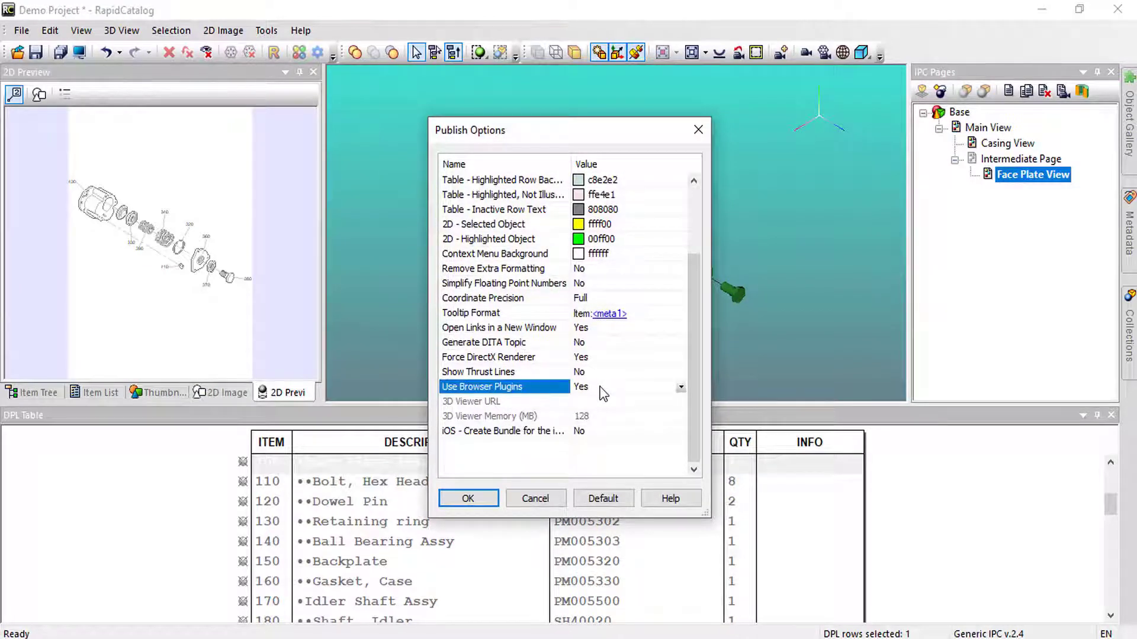
click(679, 388)
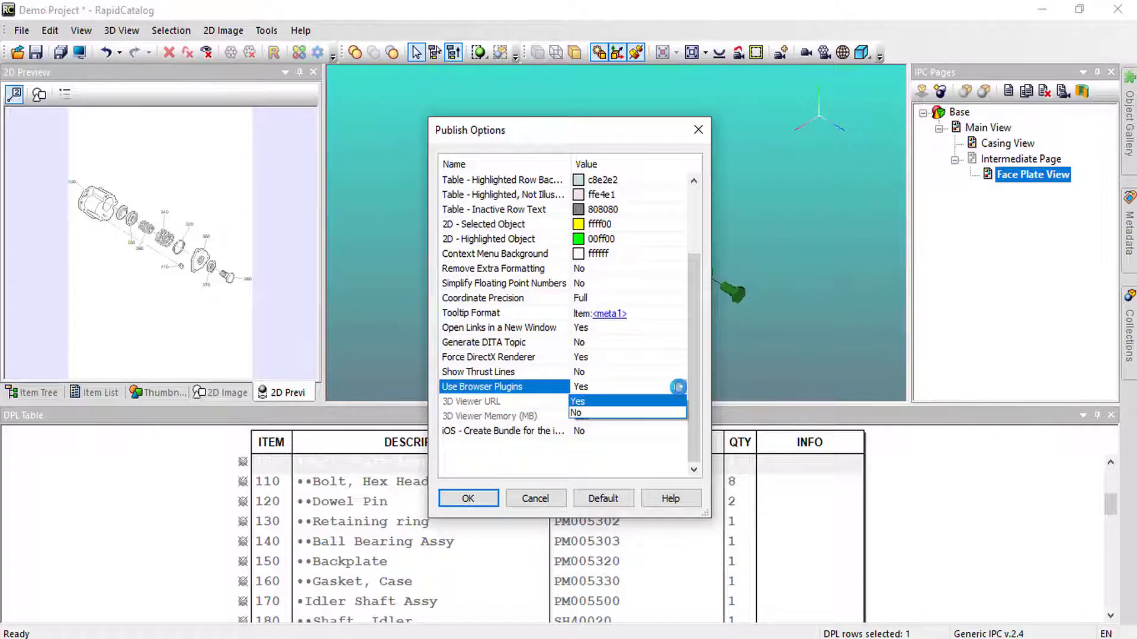
click(660, 414)
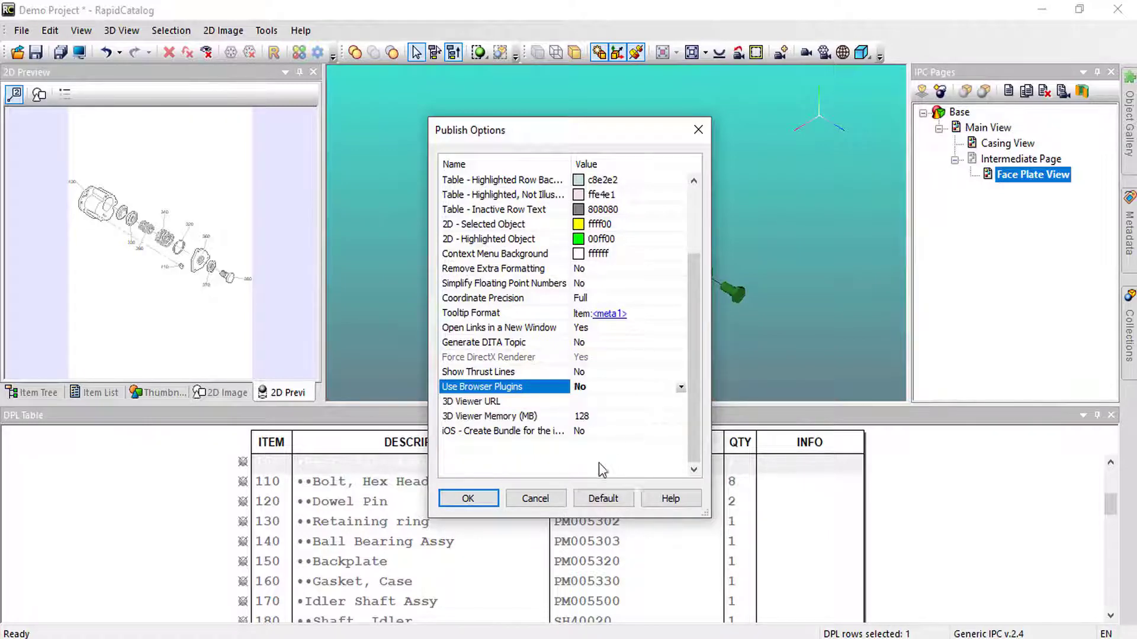
click(488, 497)
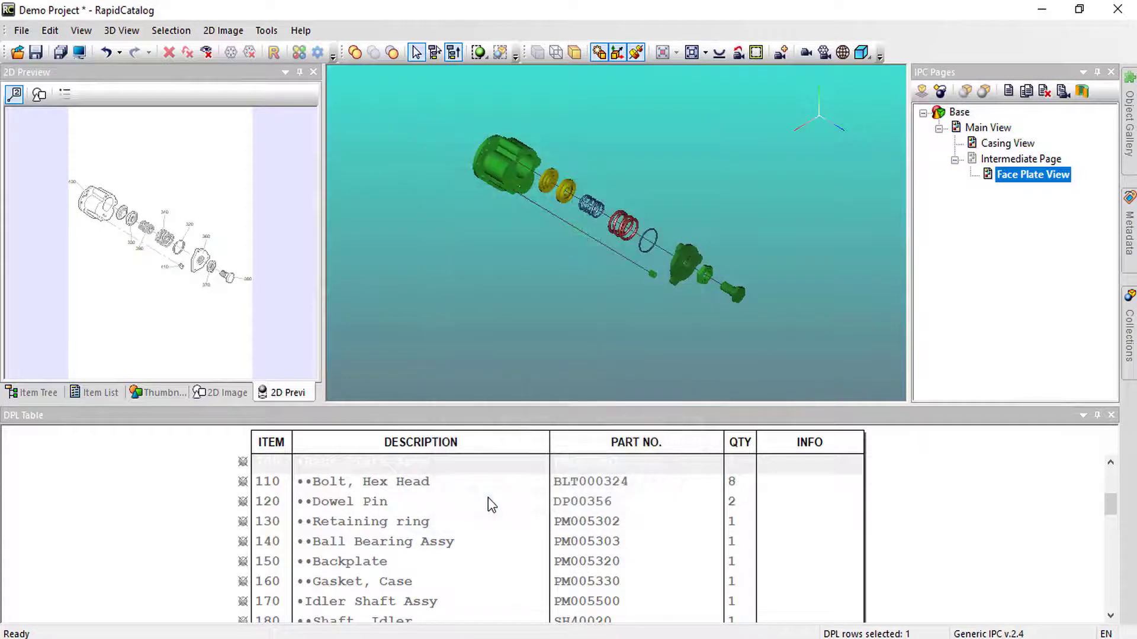
Step: Preview the publication in the browser and check Main View's callouts 250 and 270 in 2D and the Back Plate Assy part in 3D
click(80, 53)
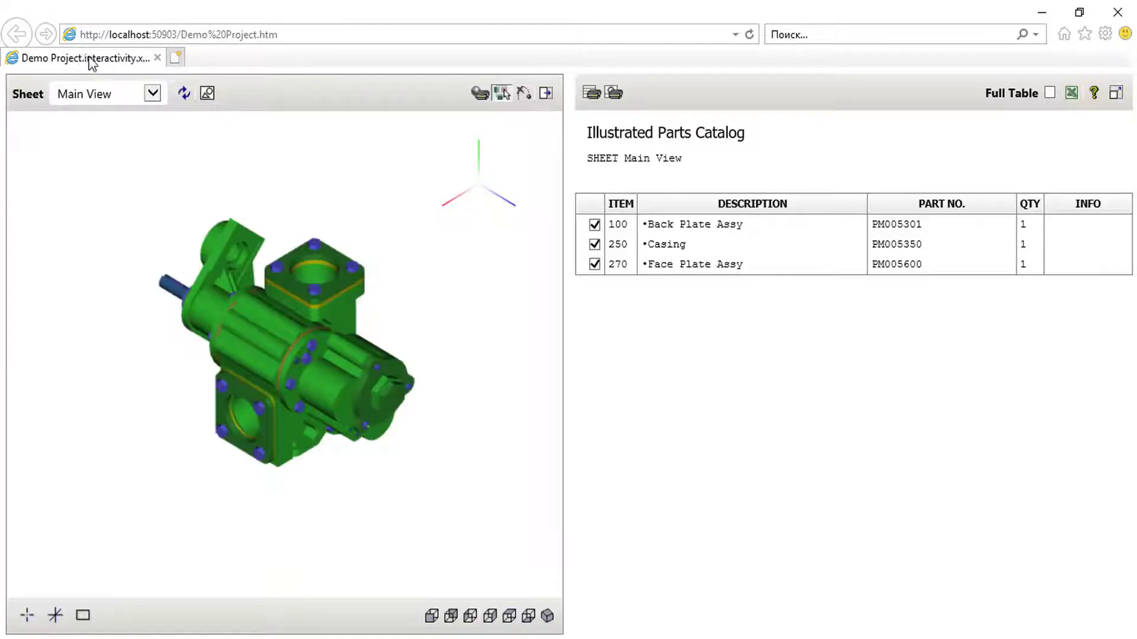
click(207, 93)
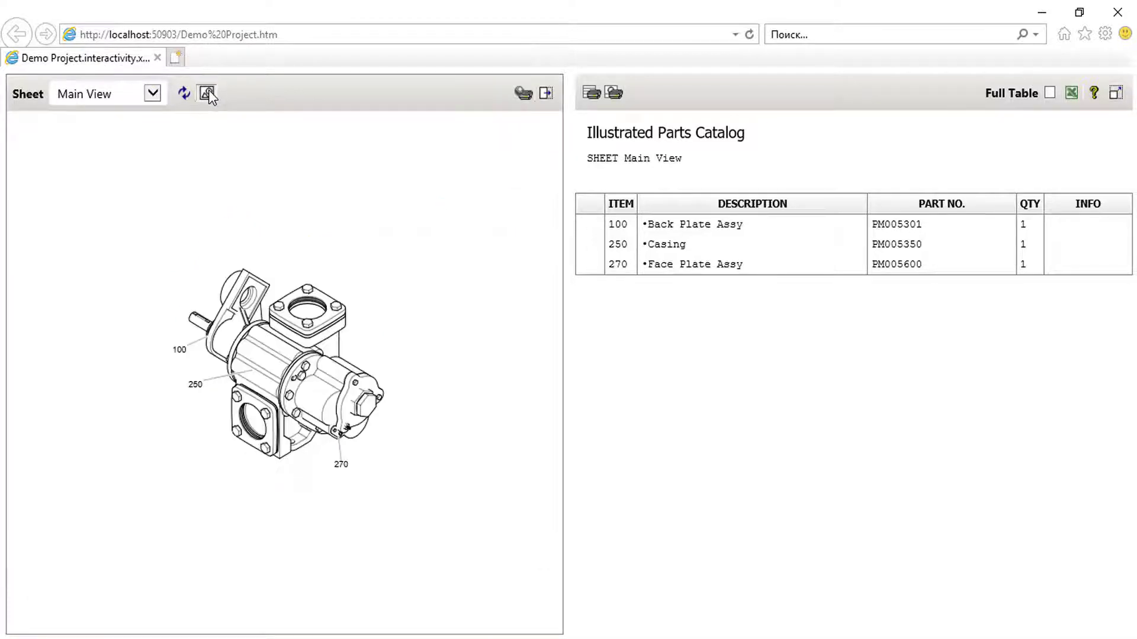
click(196, 386)
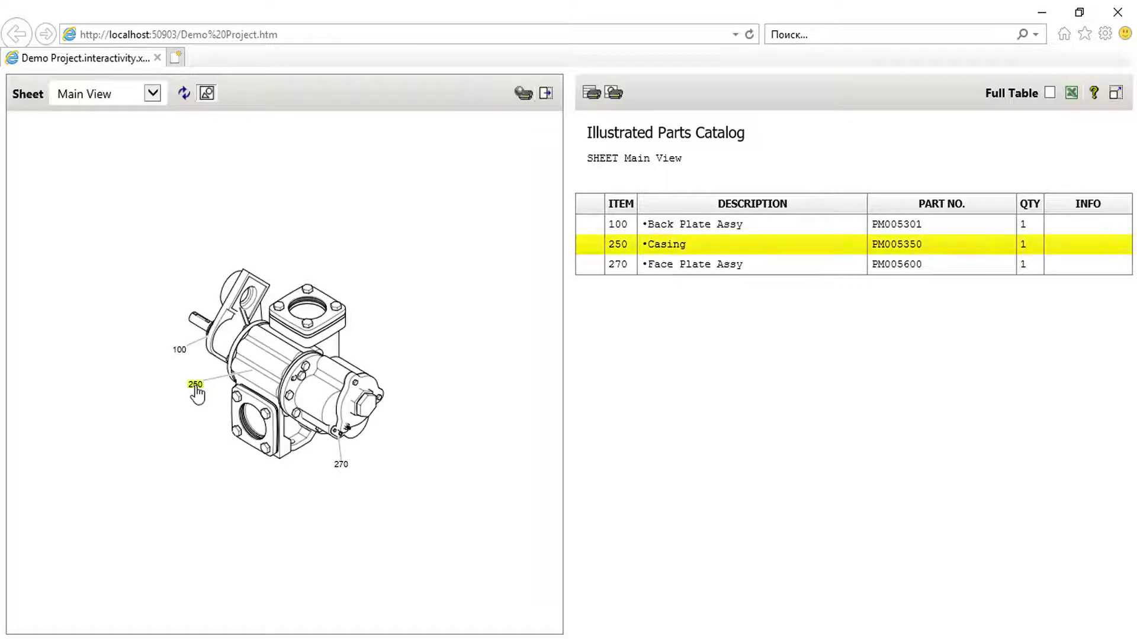
click(343, 467)
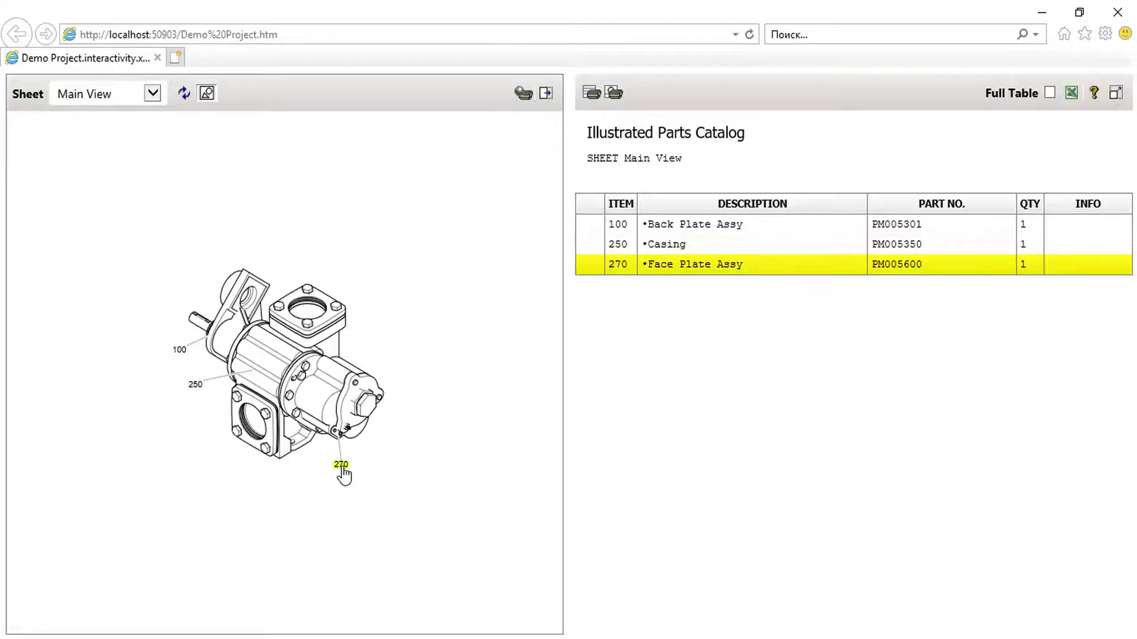
click(207, 94)
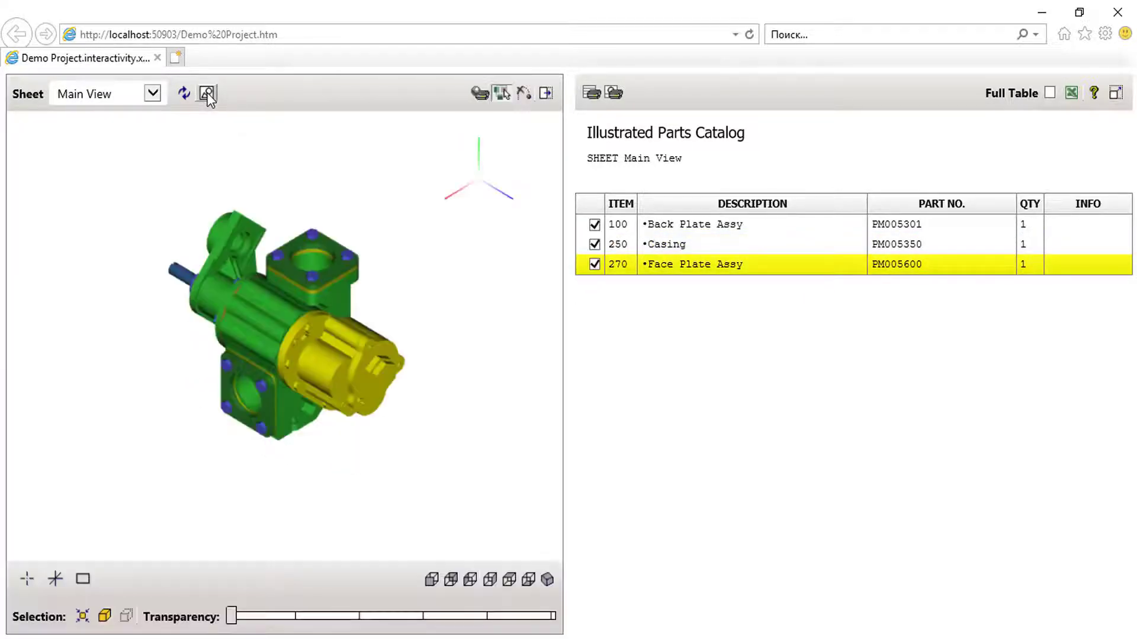
click(741, 223)
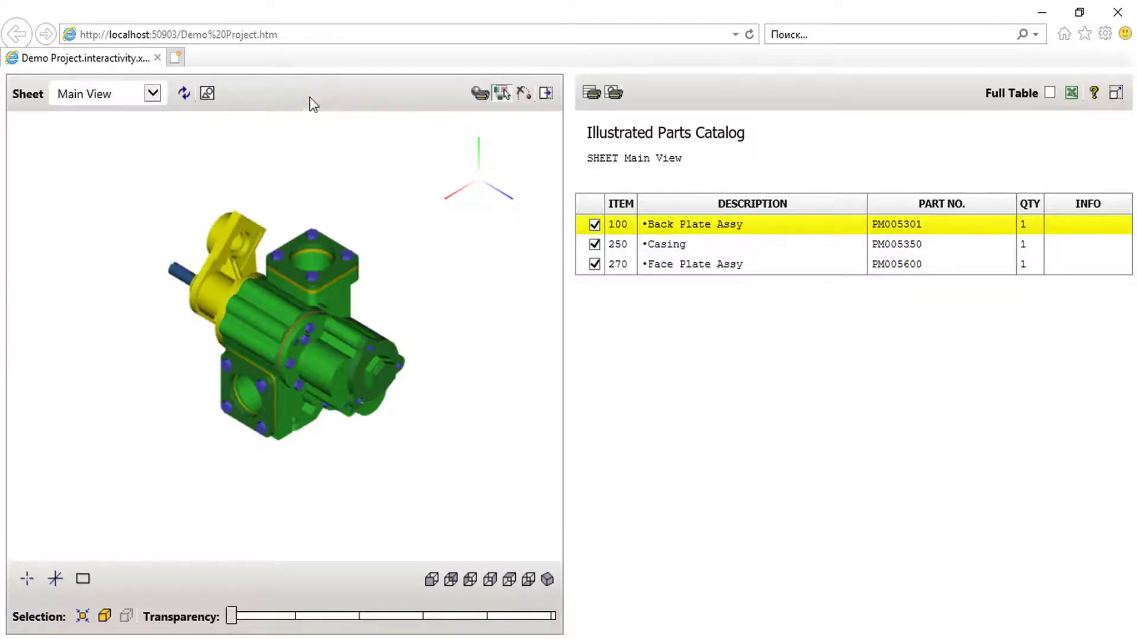
Step: Examine the Casing View sheet, selecting the flange gasket callout 260 in the 2D illustration and returning to 3D
click(154, 94)
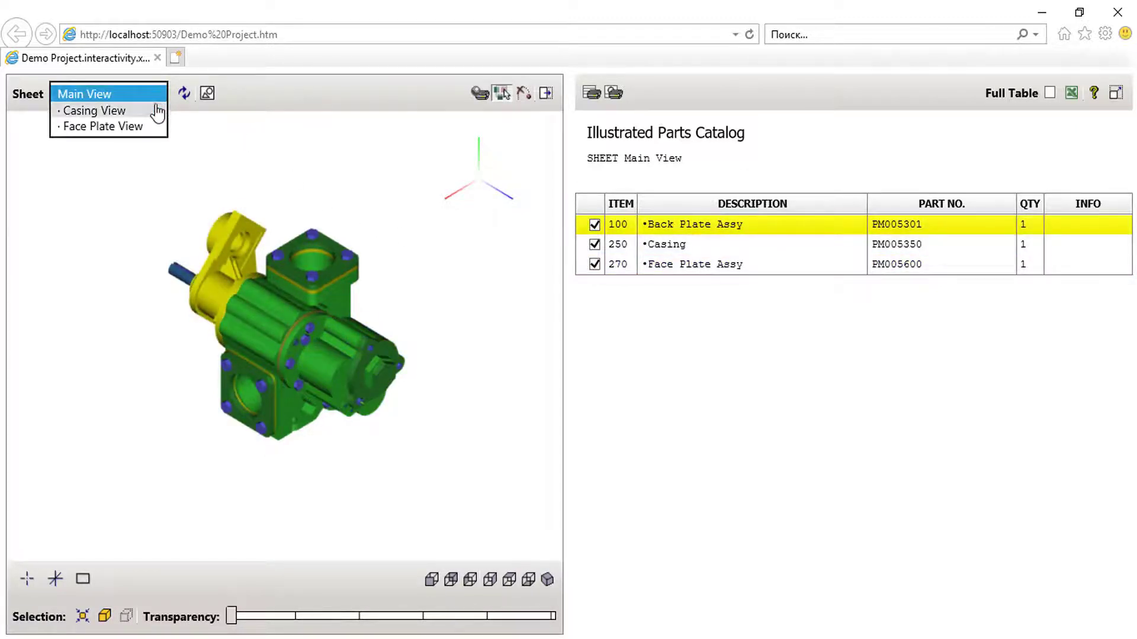
click(155, 111)
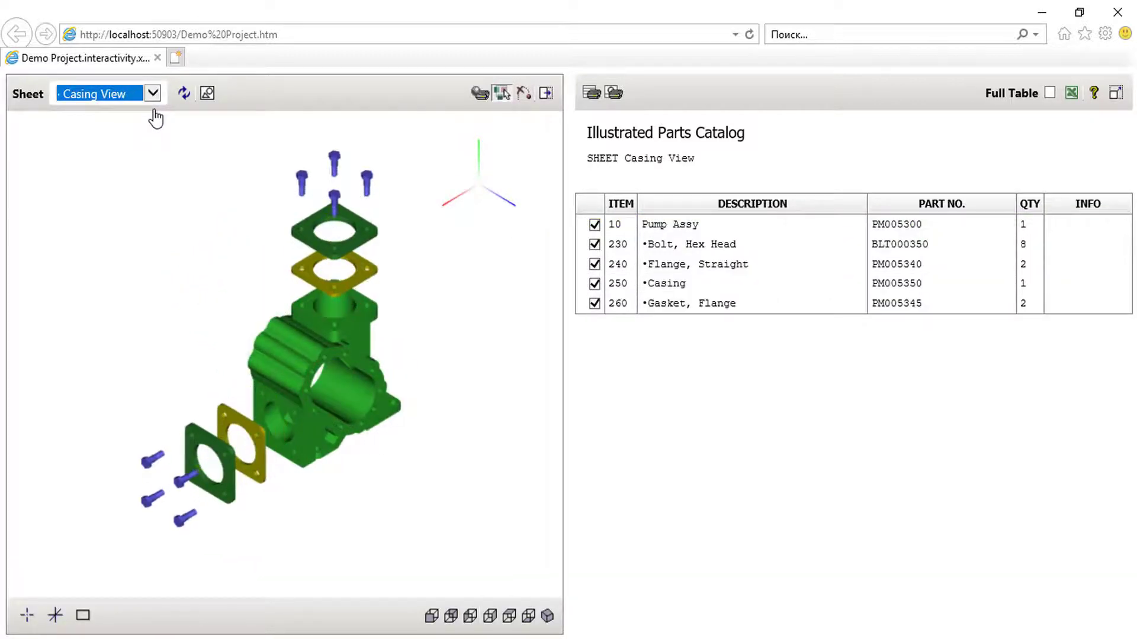
click(207, 92)
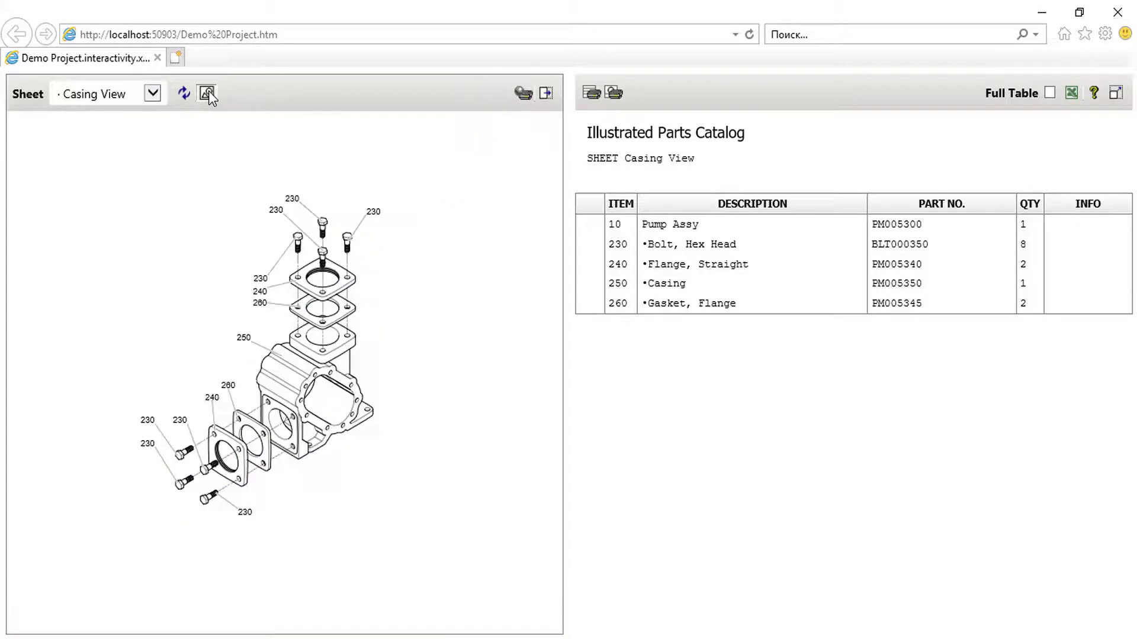
click(259, 304)
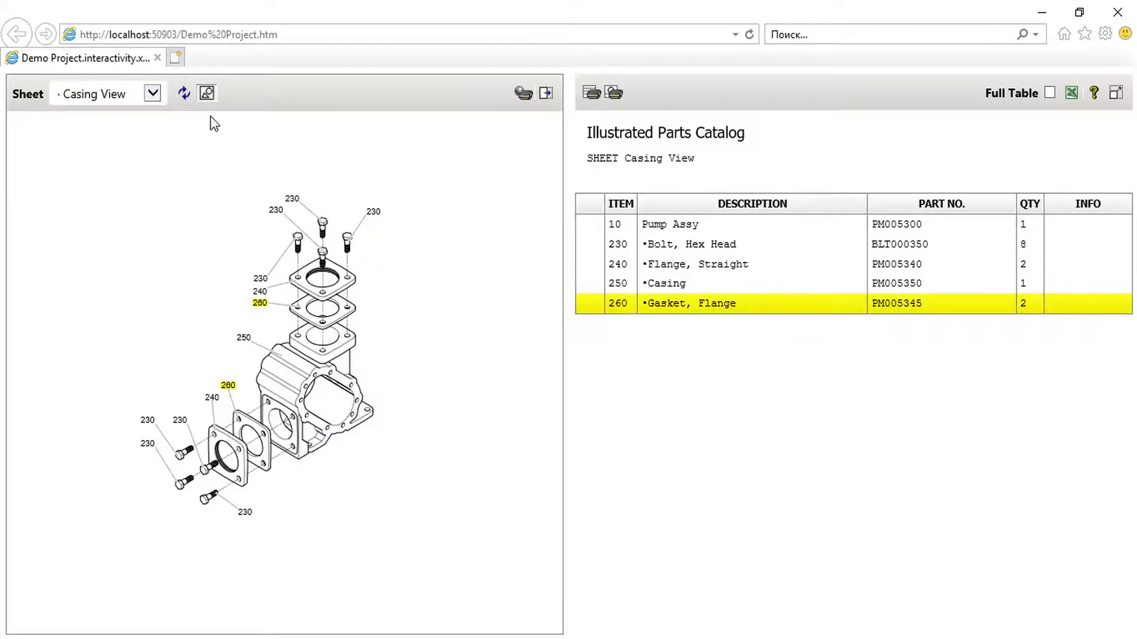
click(207, 93)
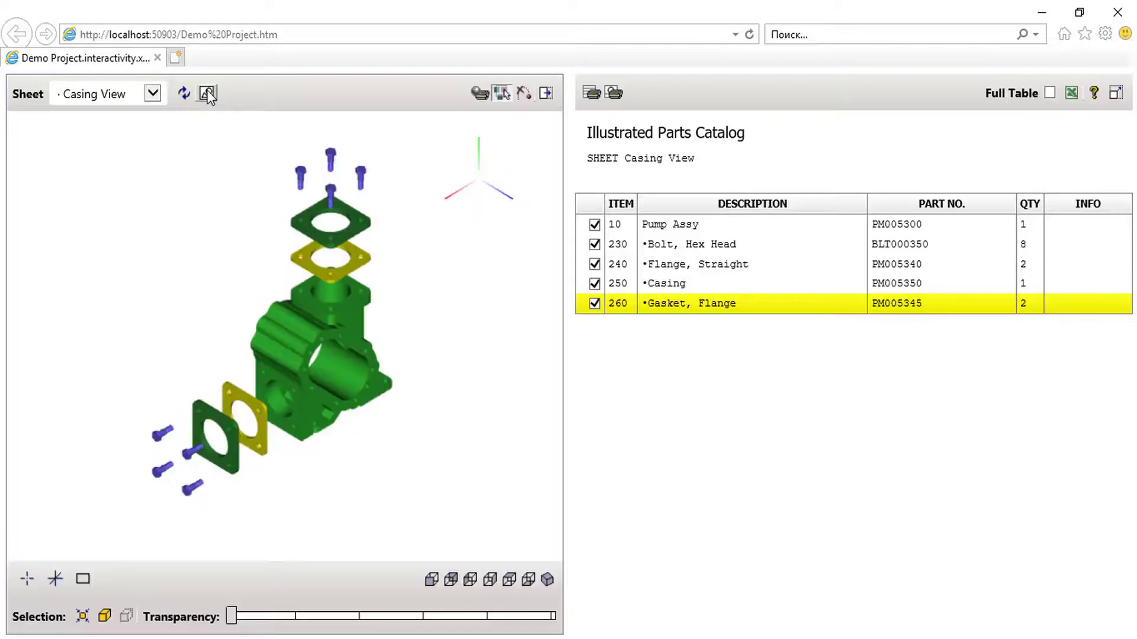
Step: View the Face Plate View sheet in the publication preview, and close the preview
click(152, 99)
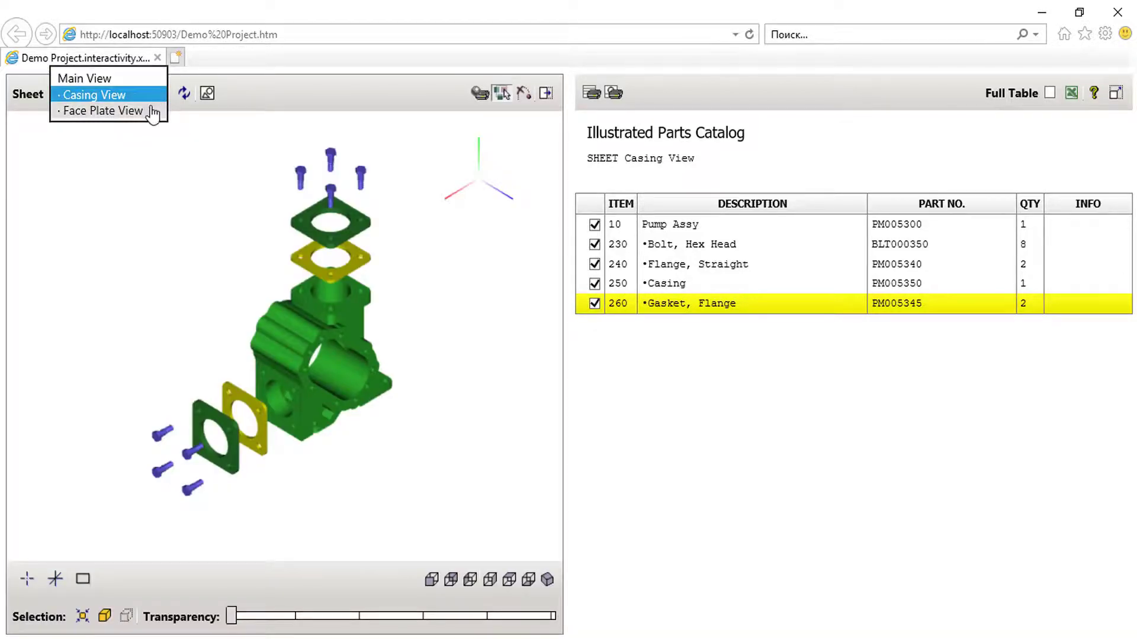
click(152, 111)
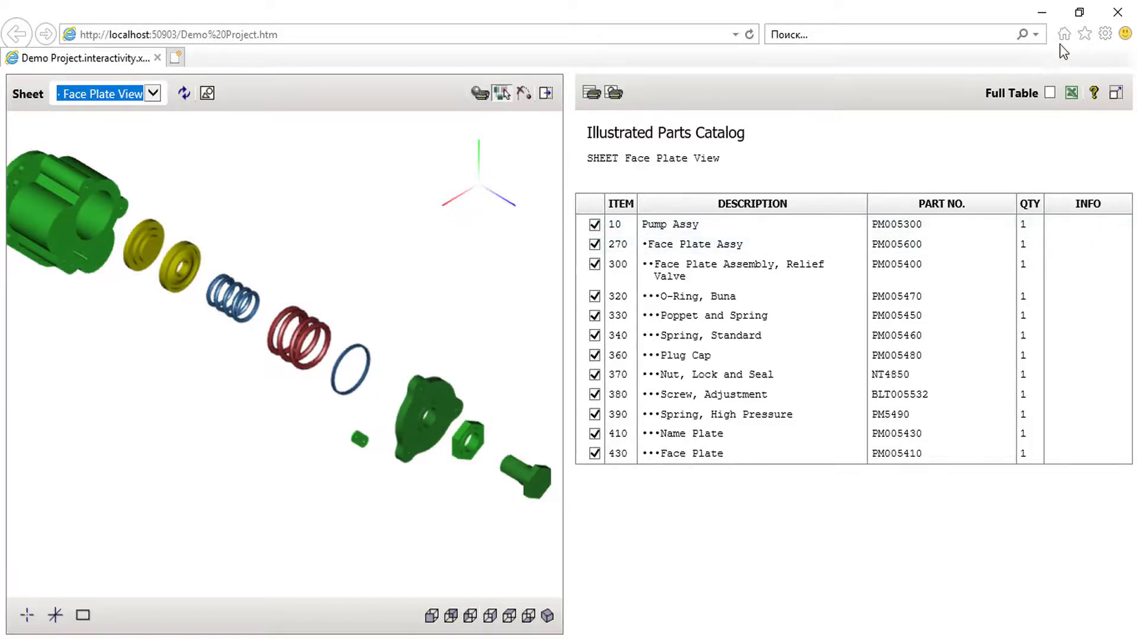
click(1117, 11)
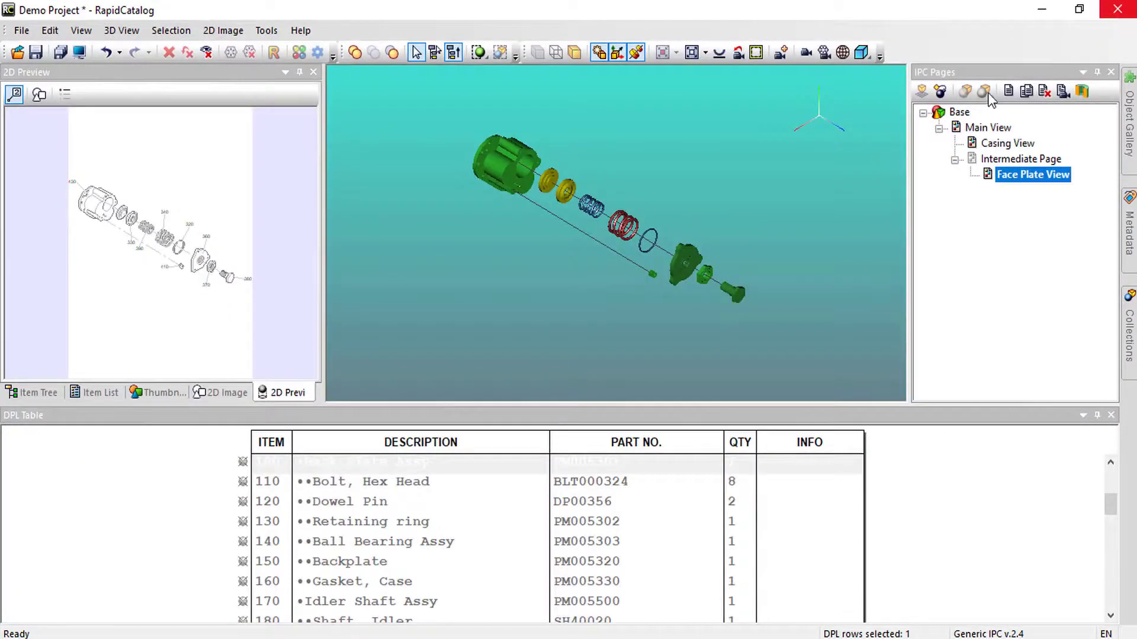
Step: Publish the project to C:\ProgramData\ParallelGraphics\VM\RapidCatalog Tutorial(2)\Published
click(60, 53)
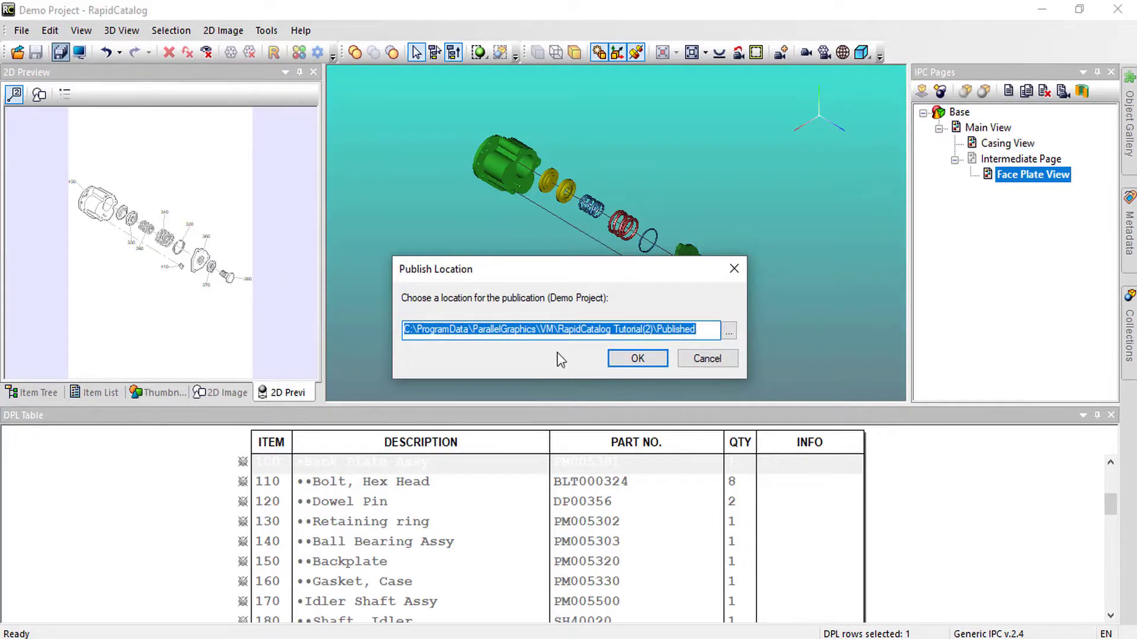
click(639, 359)
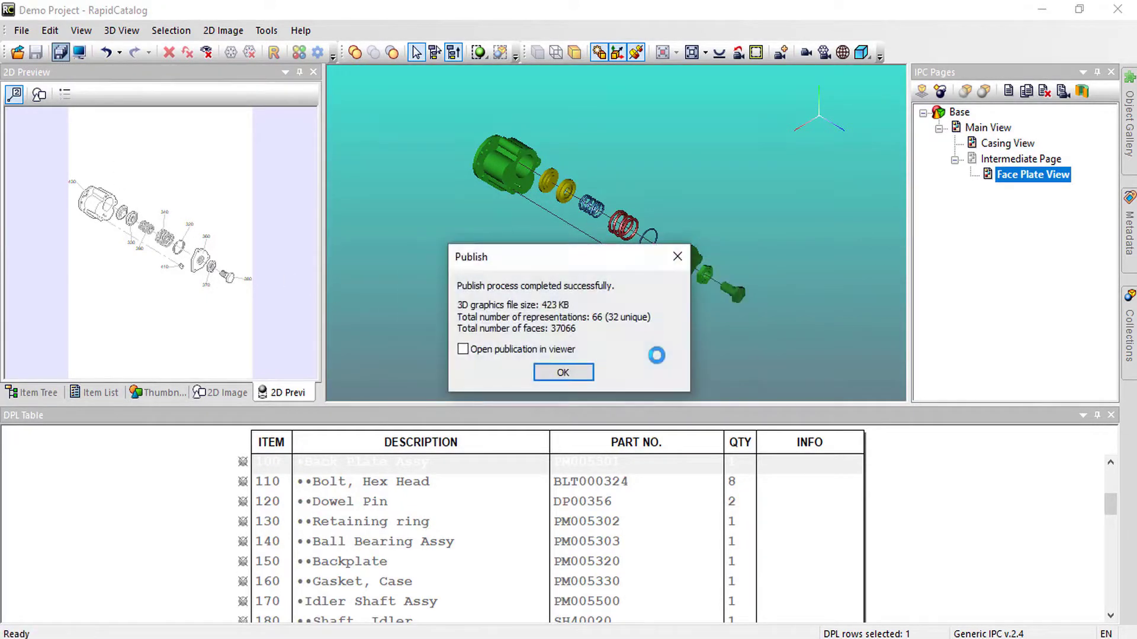